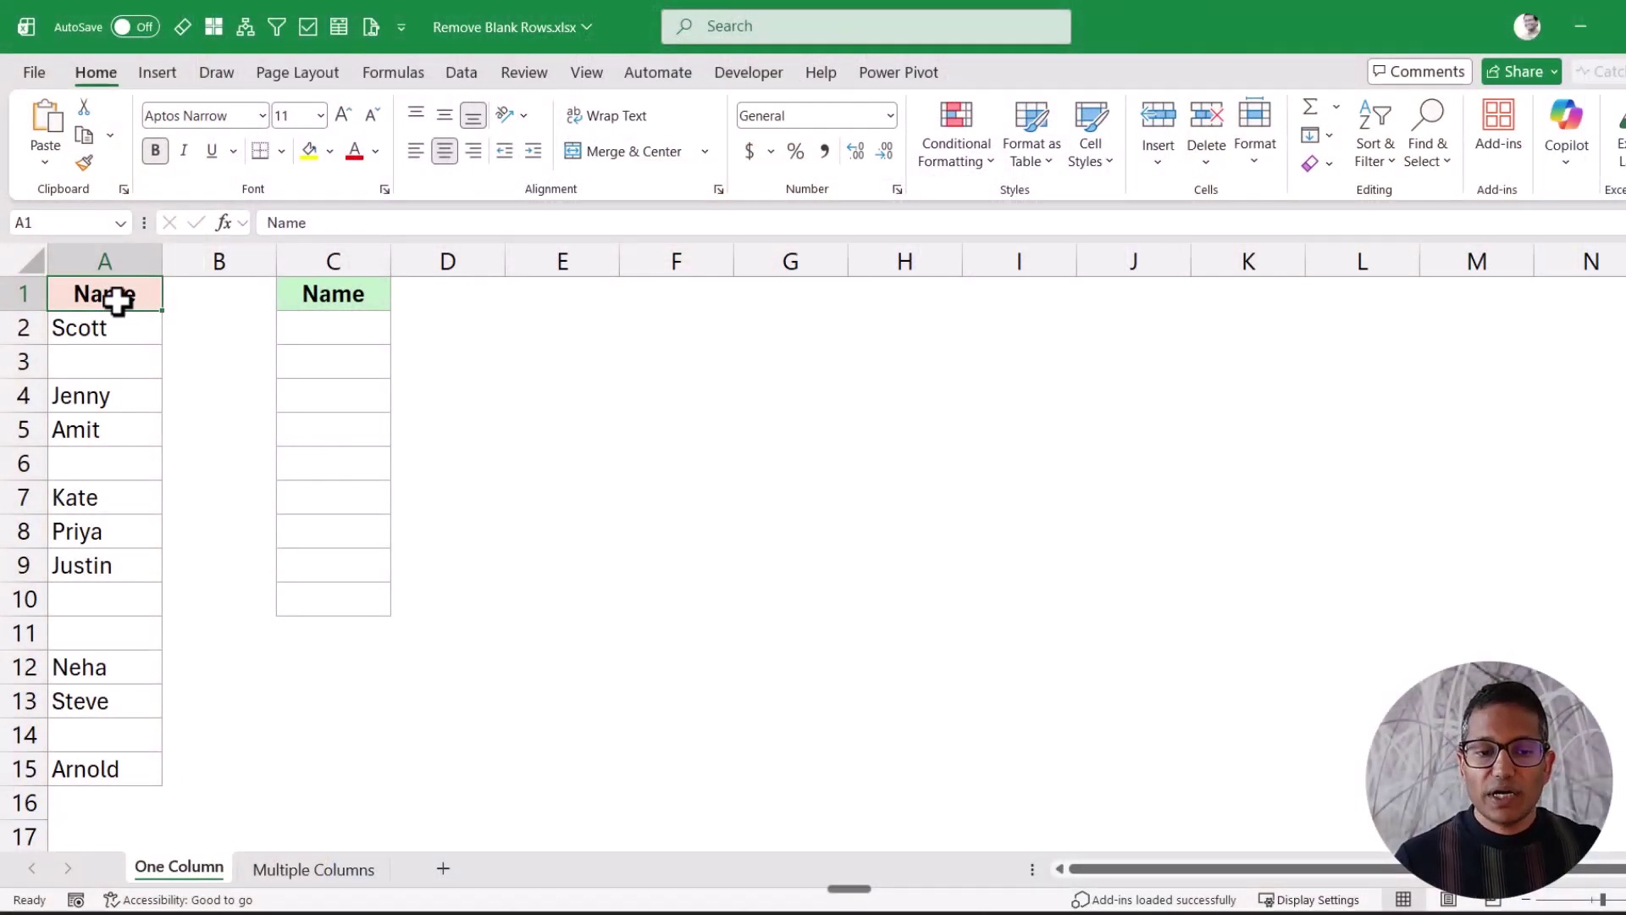
Step: Enter =FILTER(A2:A15,A2:A15<>"") in C2 so the names spill without blank rows
{"action": "left_click_drag", "start_coordinate": [116, 328], "coordinate": [91, 770]}
{"action": "left_click_drag", "start_coordinate": [296, 325], "coordinate": [319, 597]}
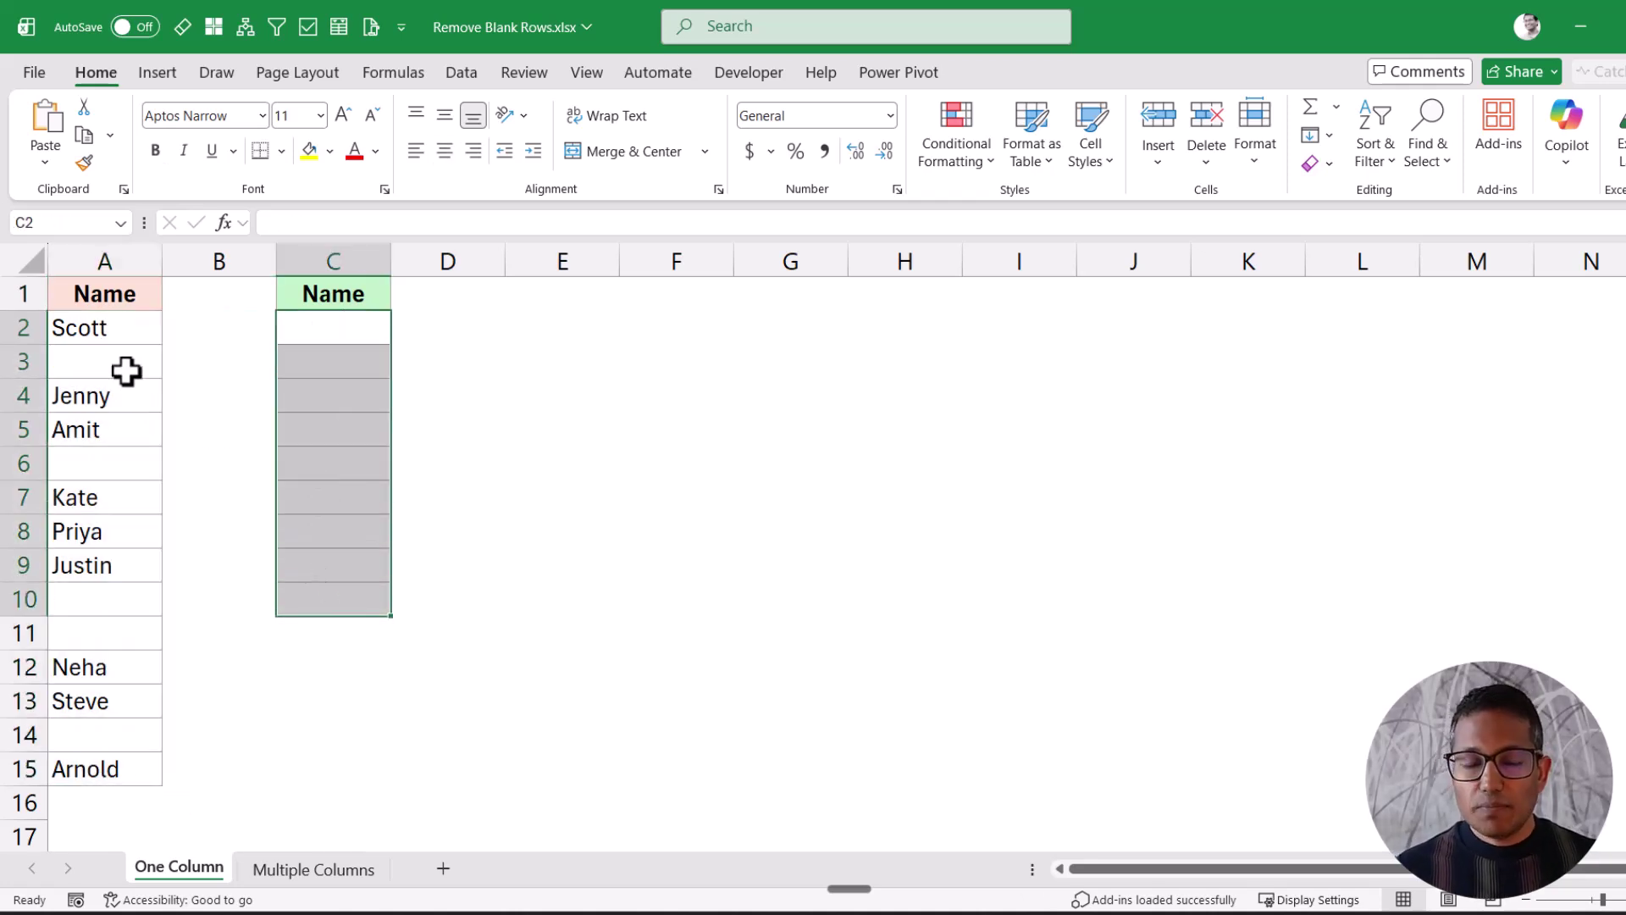
{"action": "left_click", "coordinate": [333, 327]}
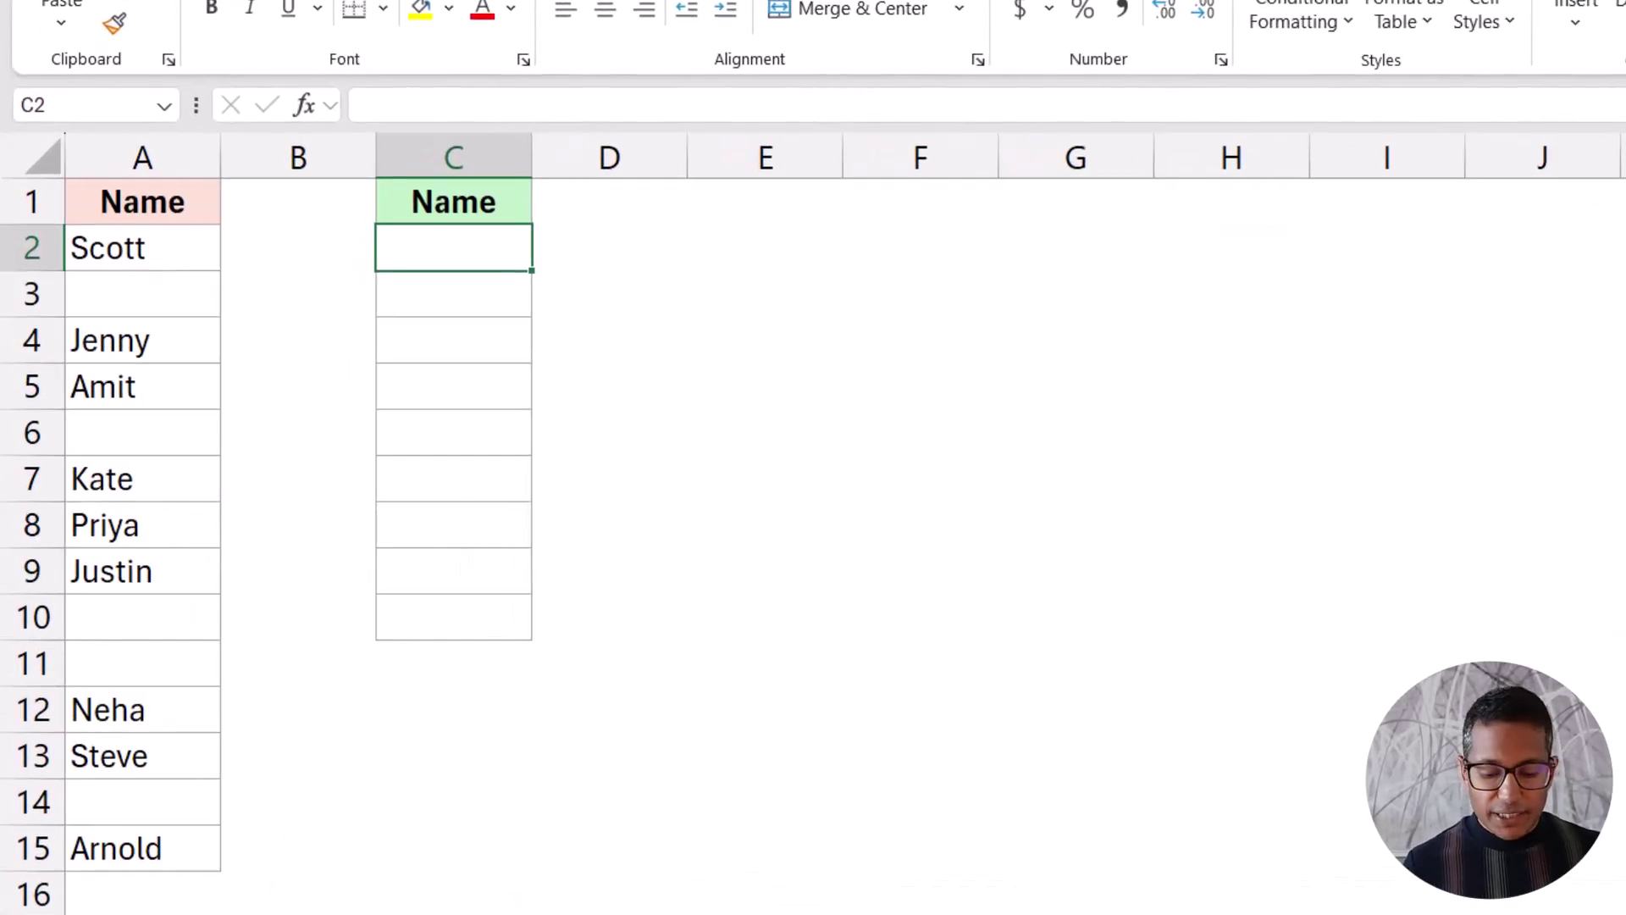
{"action": "type", "text": "=fil"}
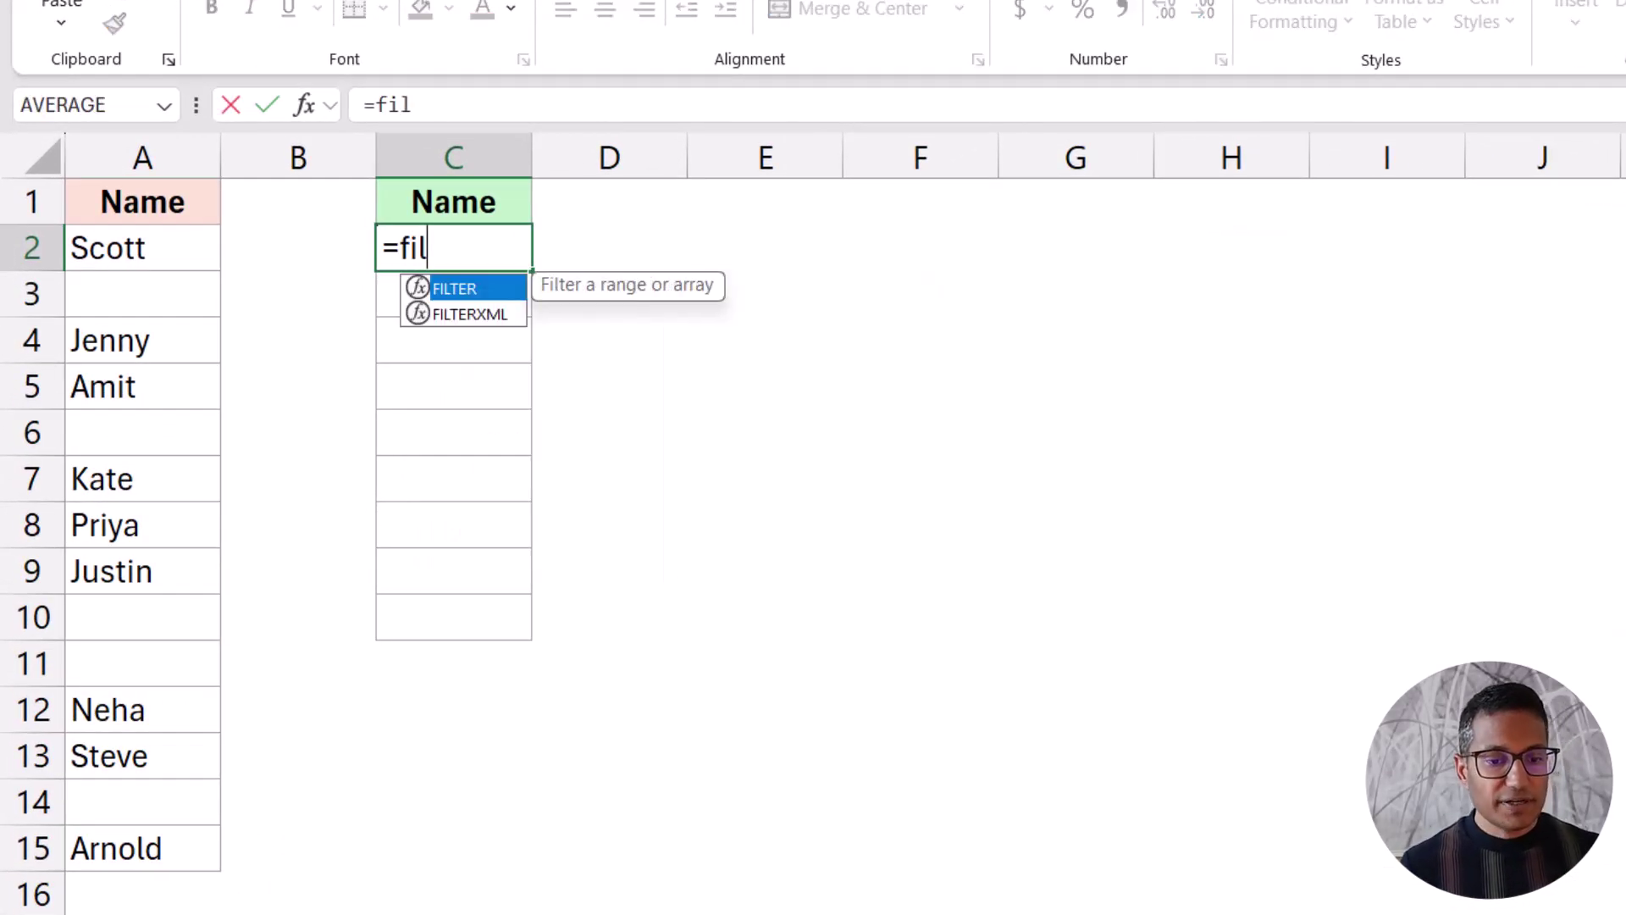
{"action": "key", "text": "Tab"}
{"action": "left_click_drag", "start_coordinate": [144, 256], "coordinate": [126, 845]}
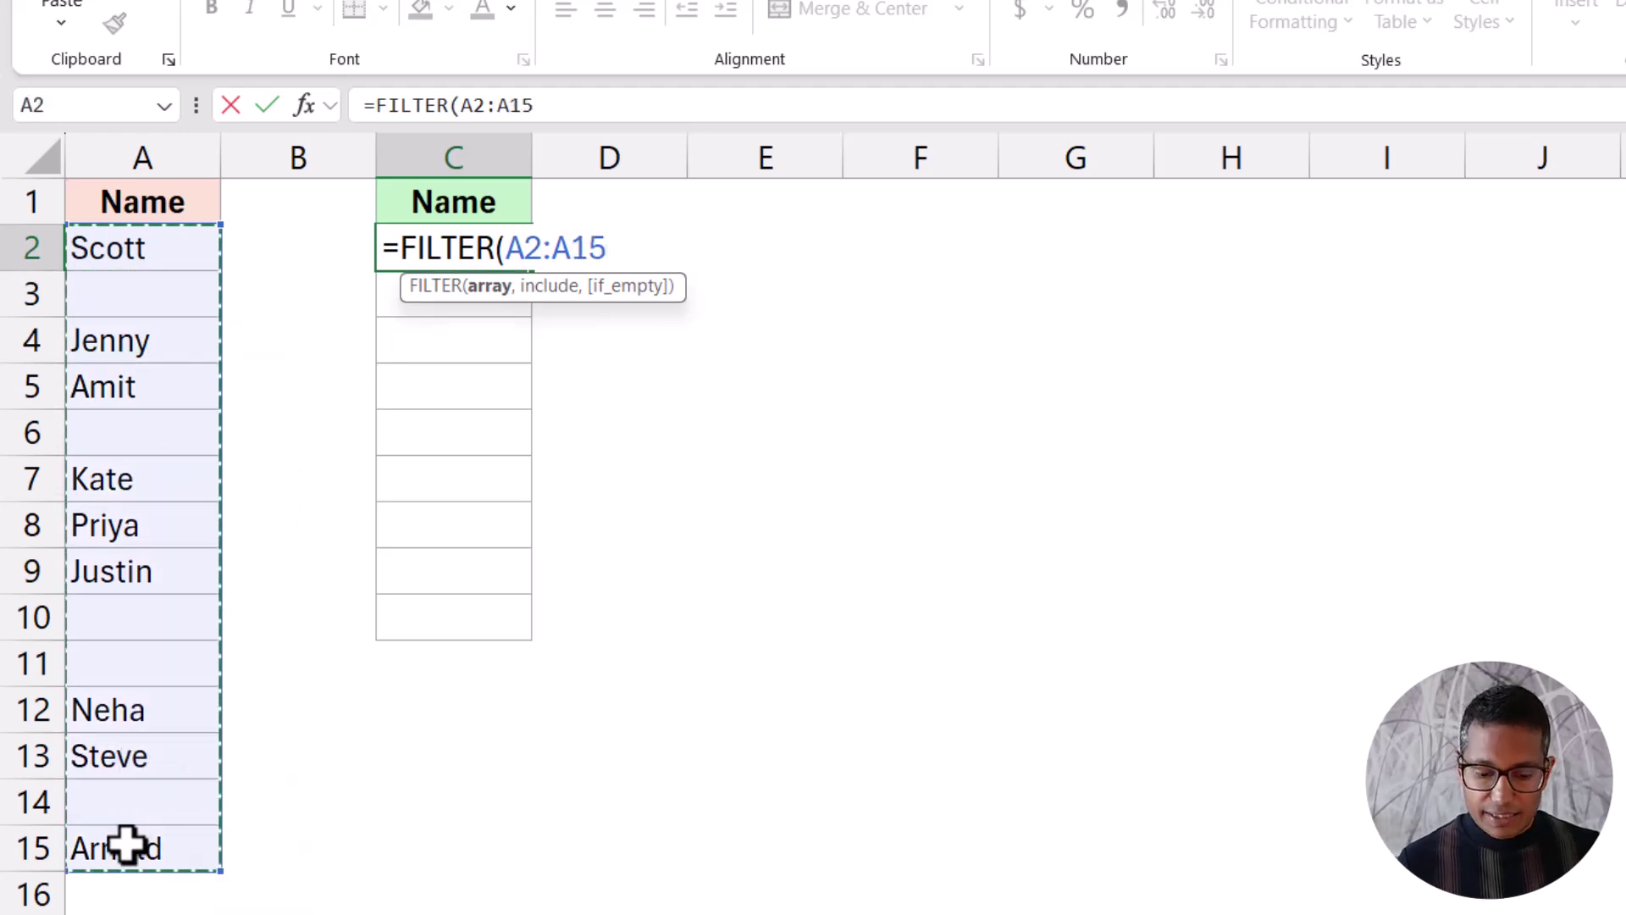
{"action": "type", "text": ","}
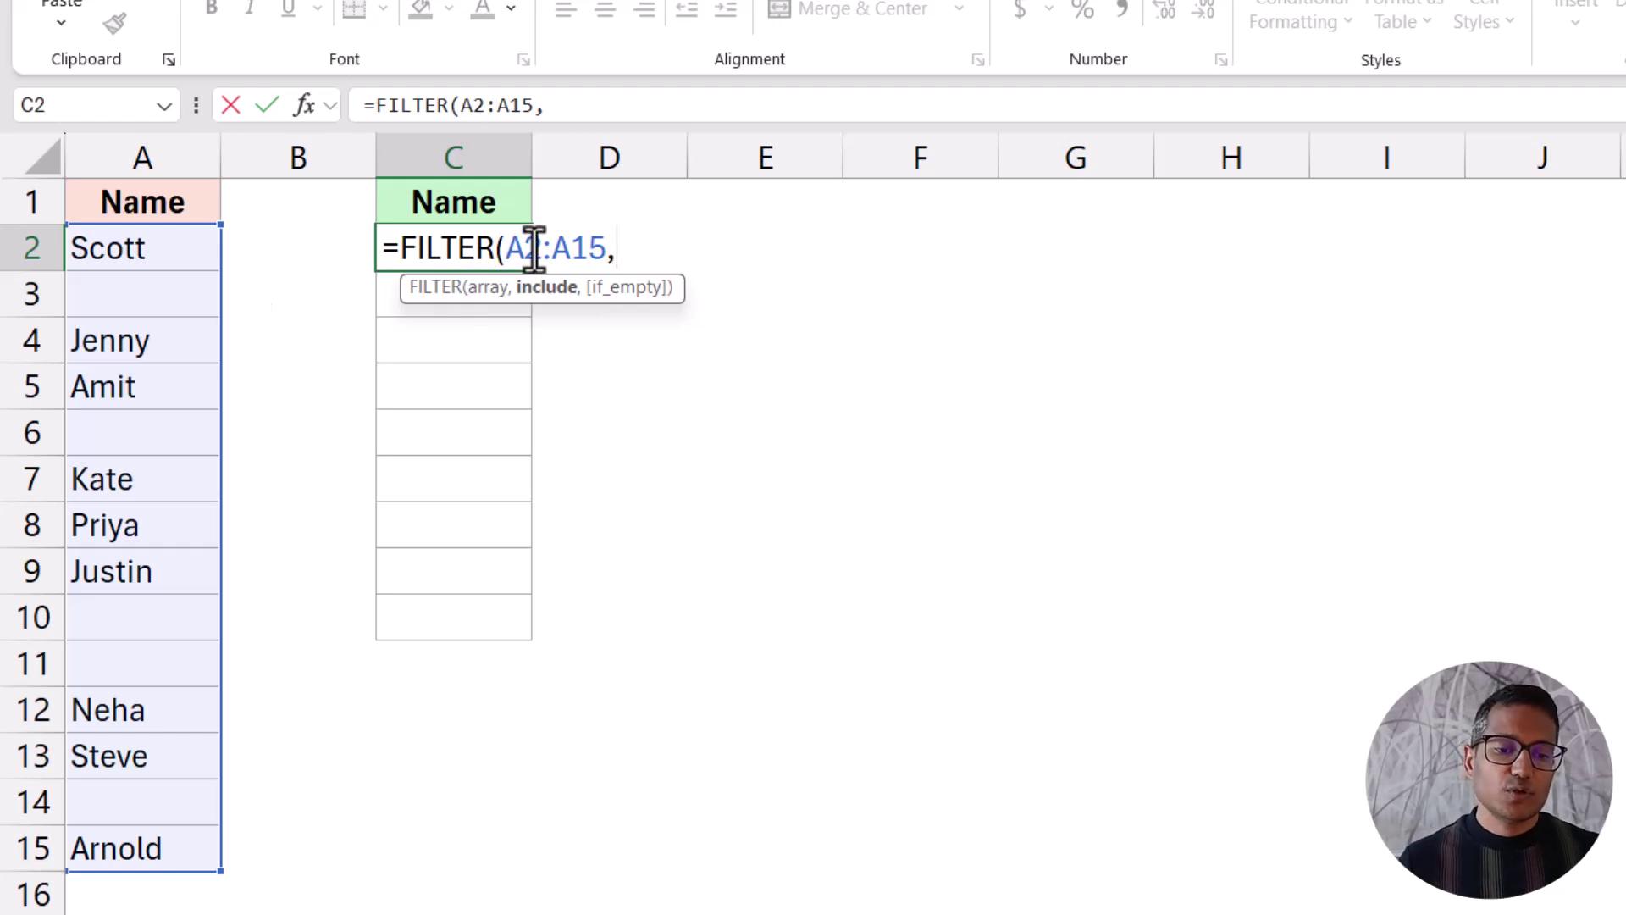
{"action": "left_click_drag", "start_coordinate": [513, 247], "coordinate": [624, 251]}
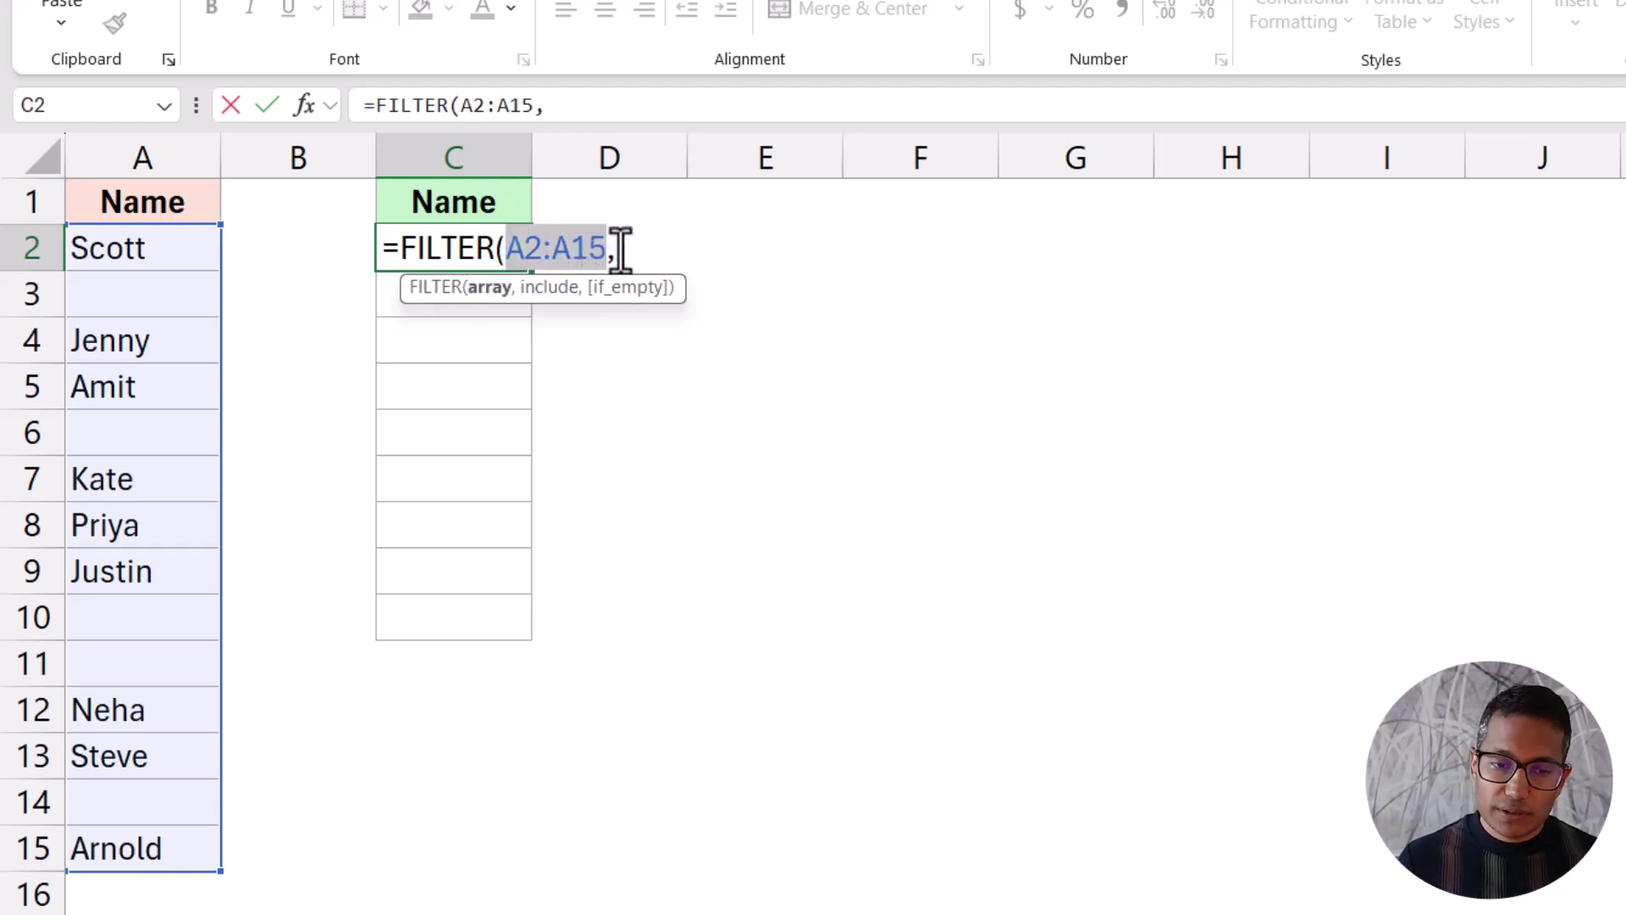
{"action": "left_click", "coordinate": [621, 251]}
{"action": "left_click_drag", "start_coordinate": [195, 250], "coordinate": [123, 840]}
{"action": "type", "text": "<>\""}
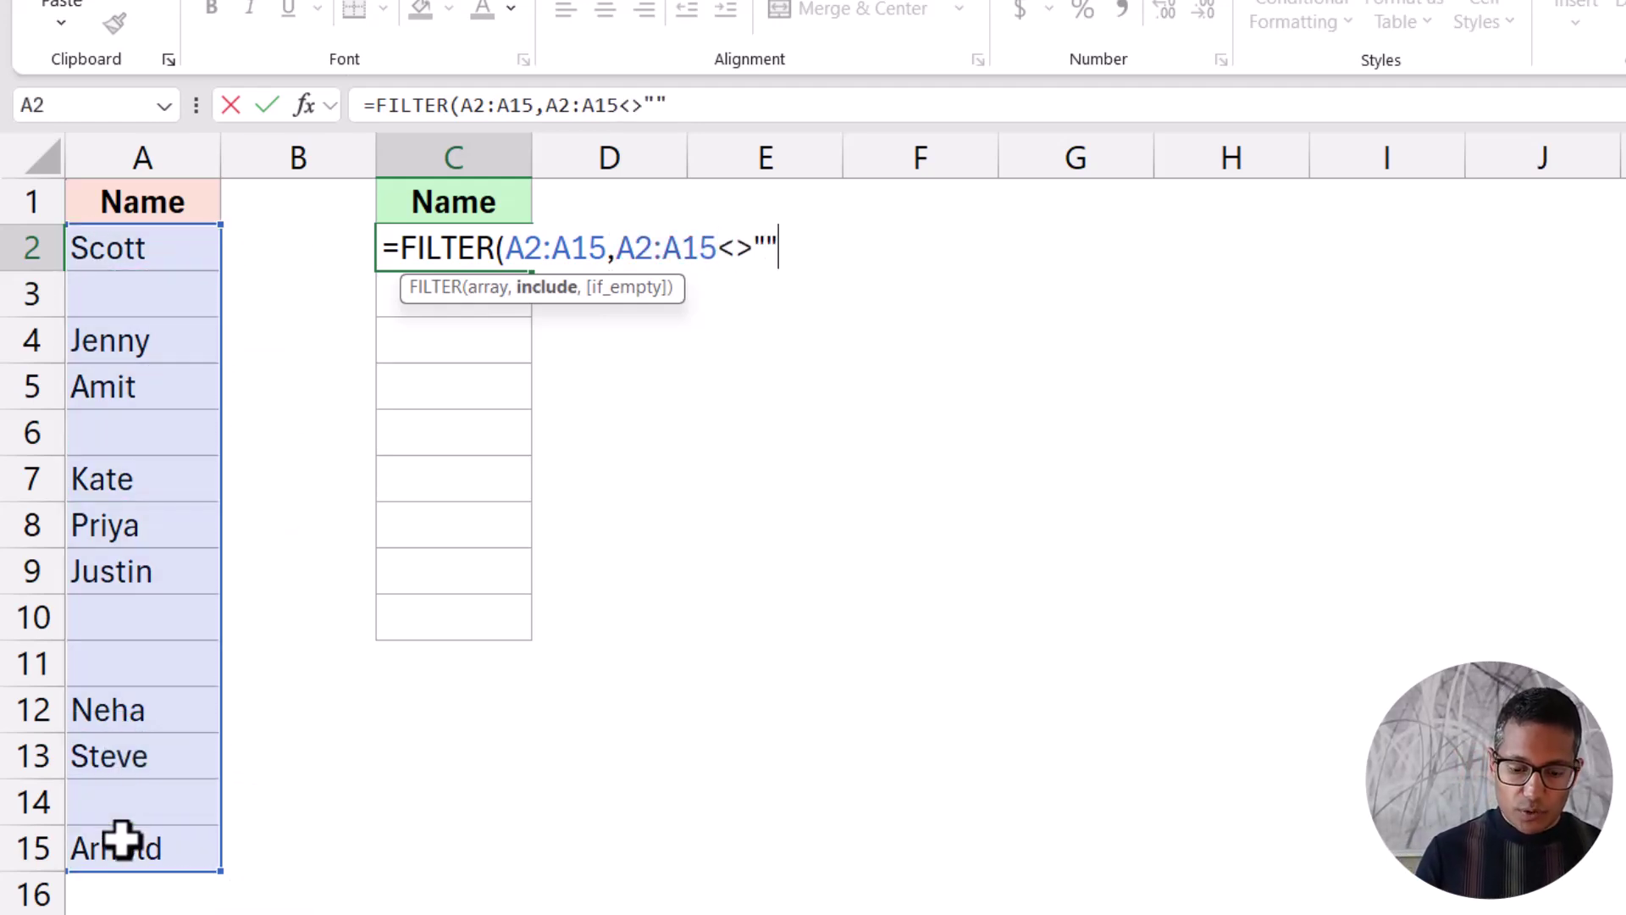
{"action": "type", "text": "\")"}
{"action": "key", "text": "Return"}
Step: Review the include condition in C2's FILTER formula, then switch to the Multiple Columns sheet
{"action": "key", "text": "Up"}
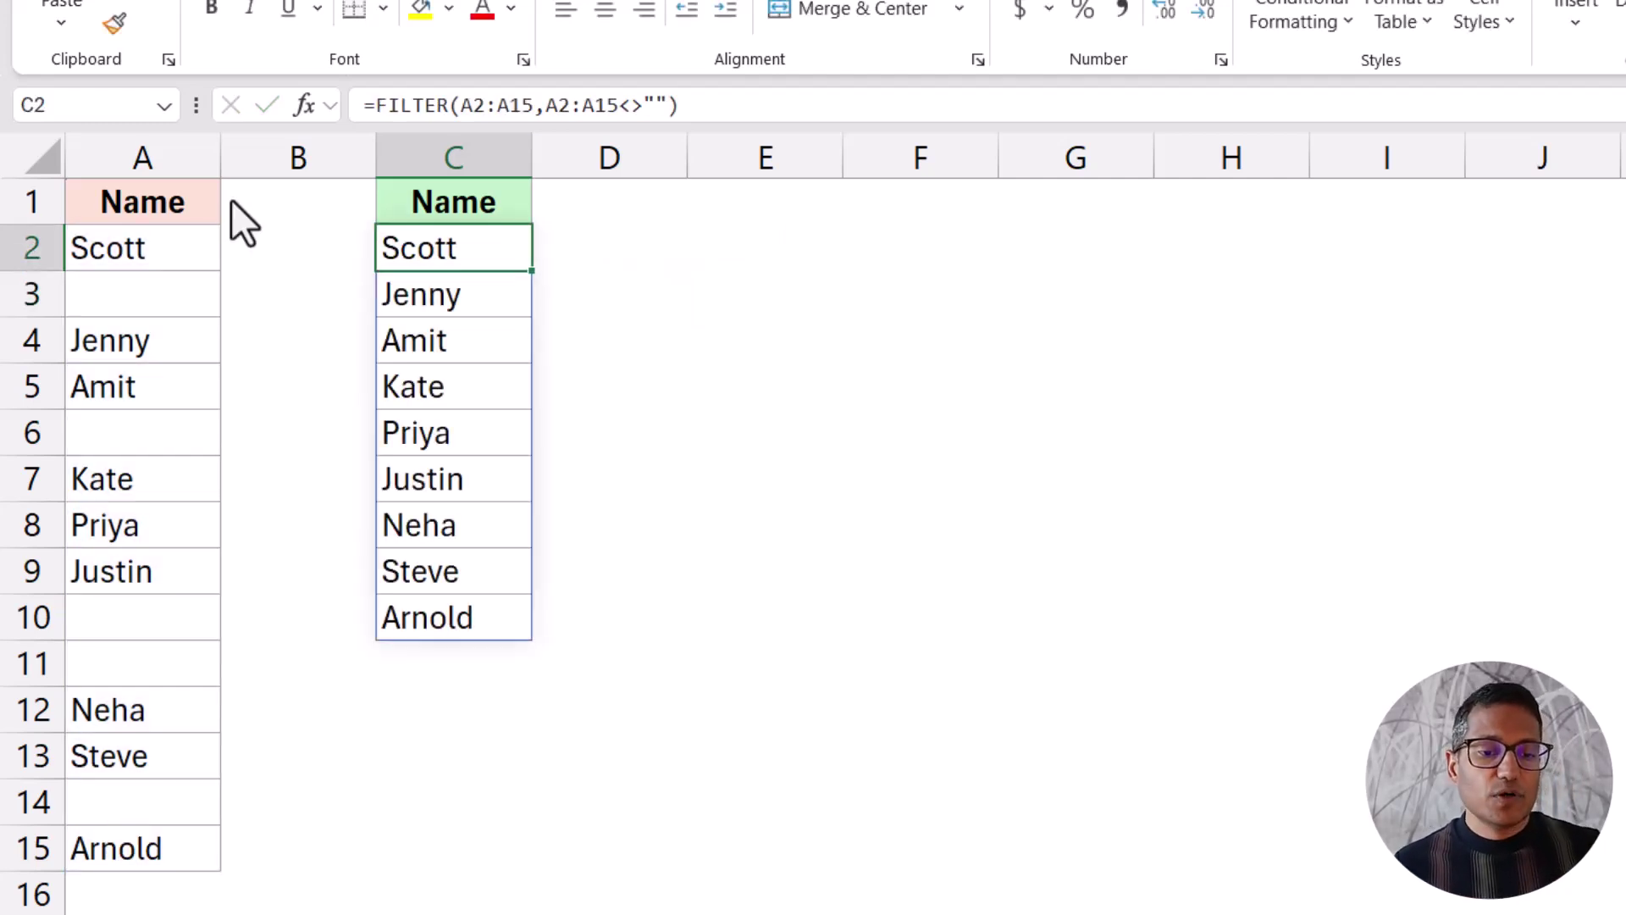
{"action": "left_click", "coordinate": [163, 247]}
{"action": "left_click", "coordinate": [439, 248]}
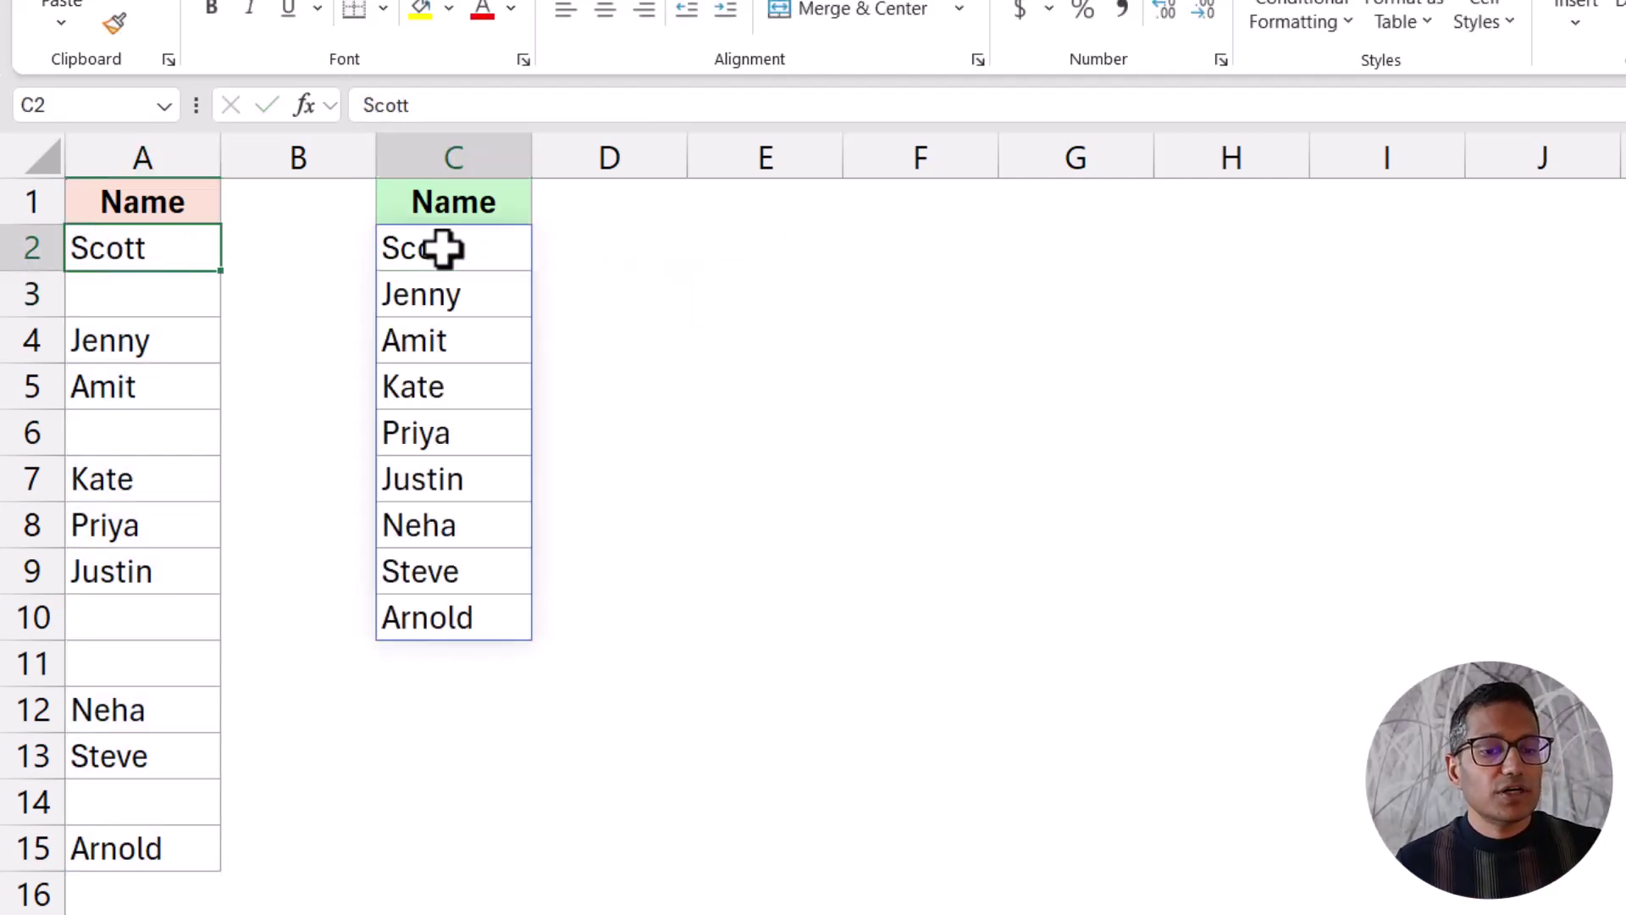
{"action": "double_click", "coordinate": [522, 247]}
{"action": "double_click", "coordinate": [644, 251]}
{"action": "left_click_drag", "start_coordinate": [644, 251], "coordinate": [773, 243]}
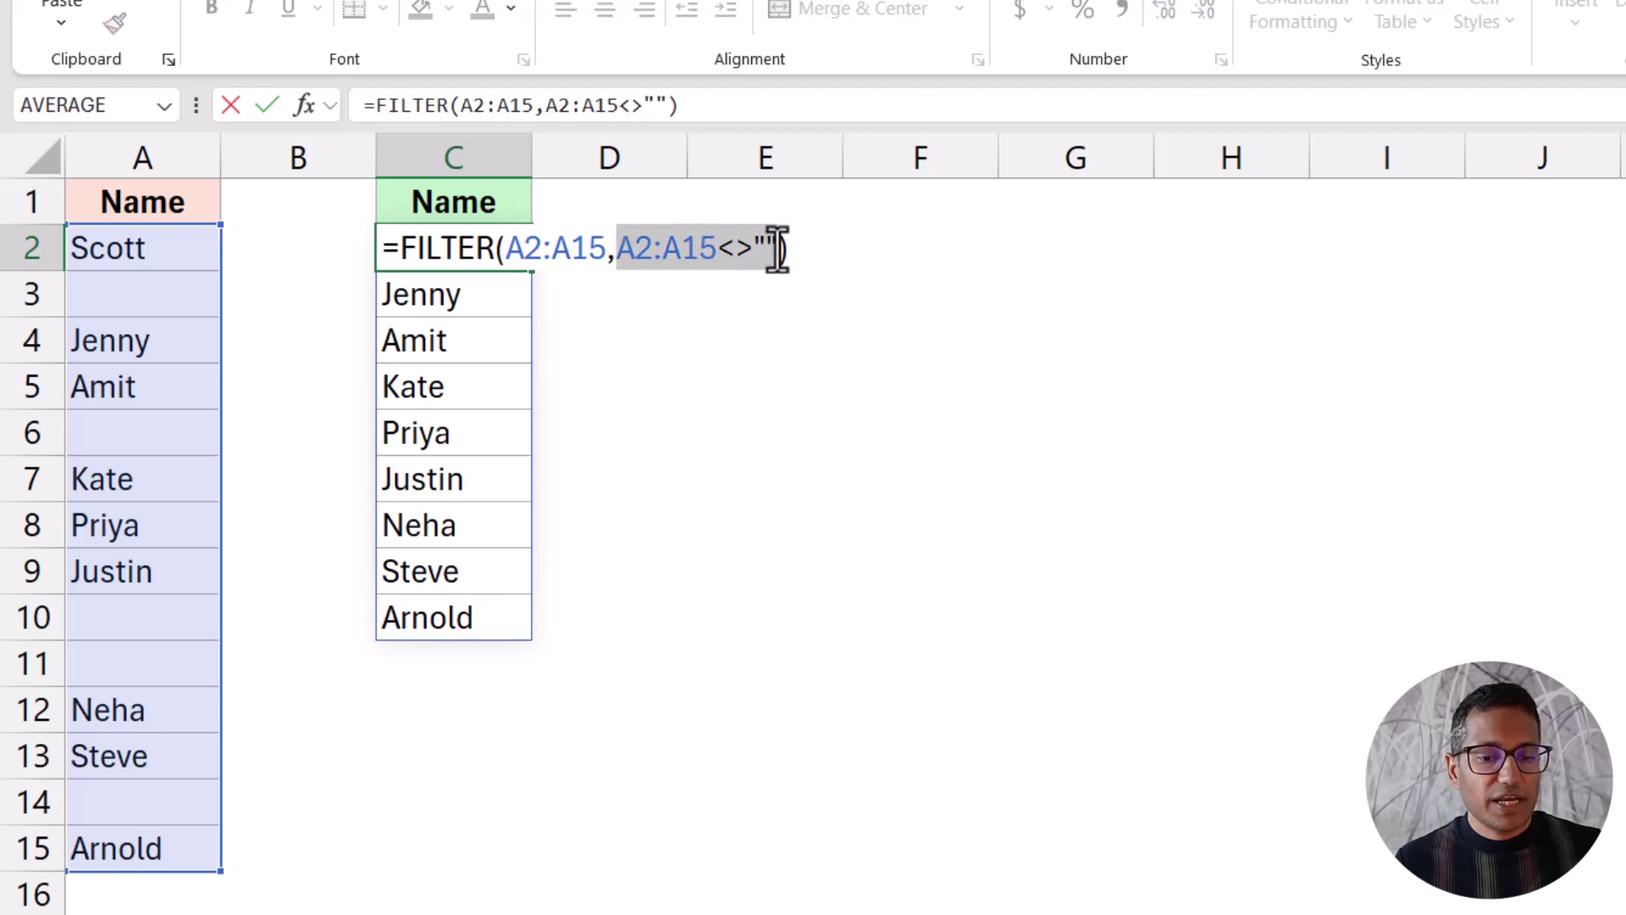
{"action": "key", "text": "Escape"}
{"action": "left_click", "coordinate": [181, 298]}
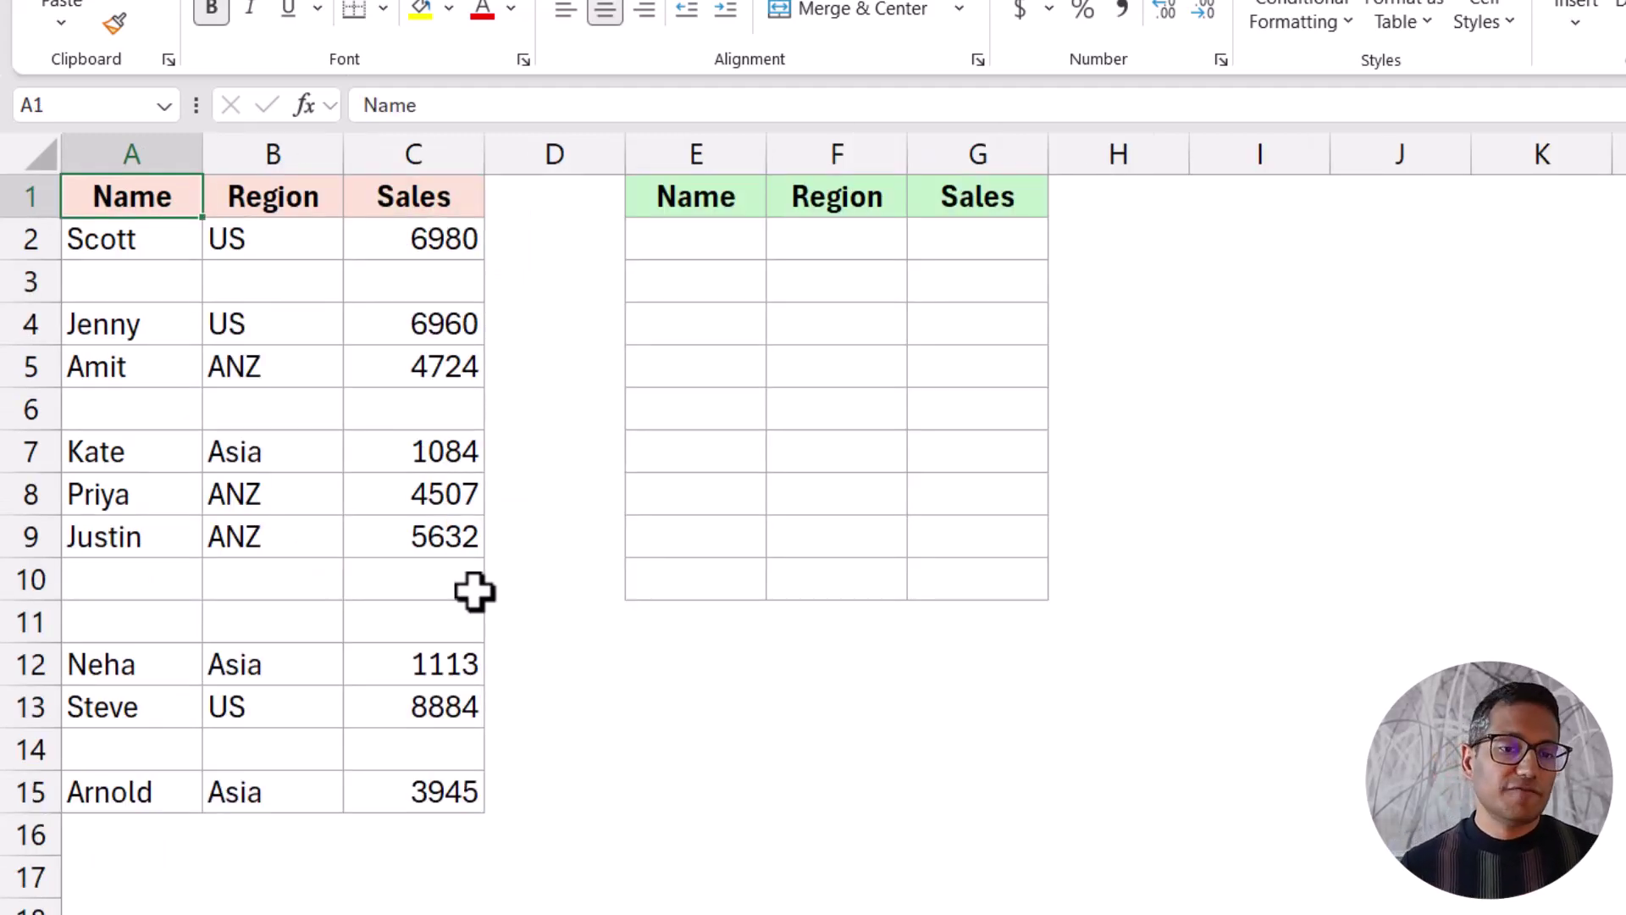
Step: Enter =FILTER(A2:C15,A2:C15<>"") in E2, which returns #VALUE!
{"action": "left_click", "coordinate": [670, 244]}
{"action": "type", "text": "=filte"}
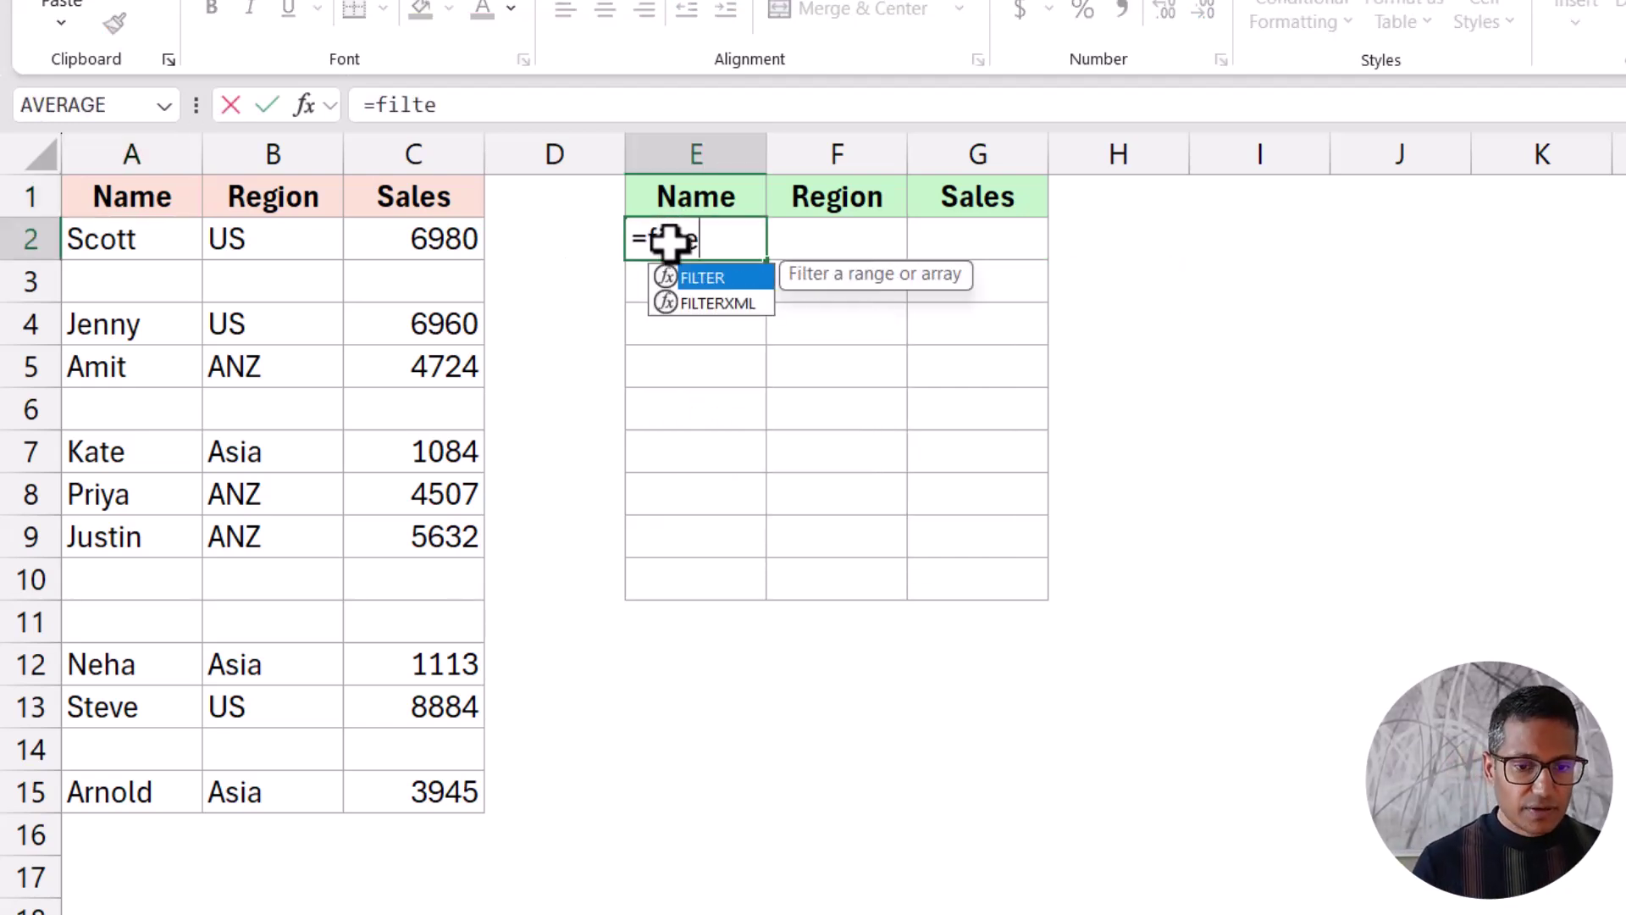
{"action": "key", "text": "Tab"}
{"action": "left_click_drag", "start_coordinate": [178, 245], "coordinate": [385, 787]}
{"action": "type", "text": ","}
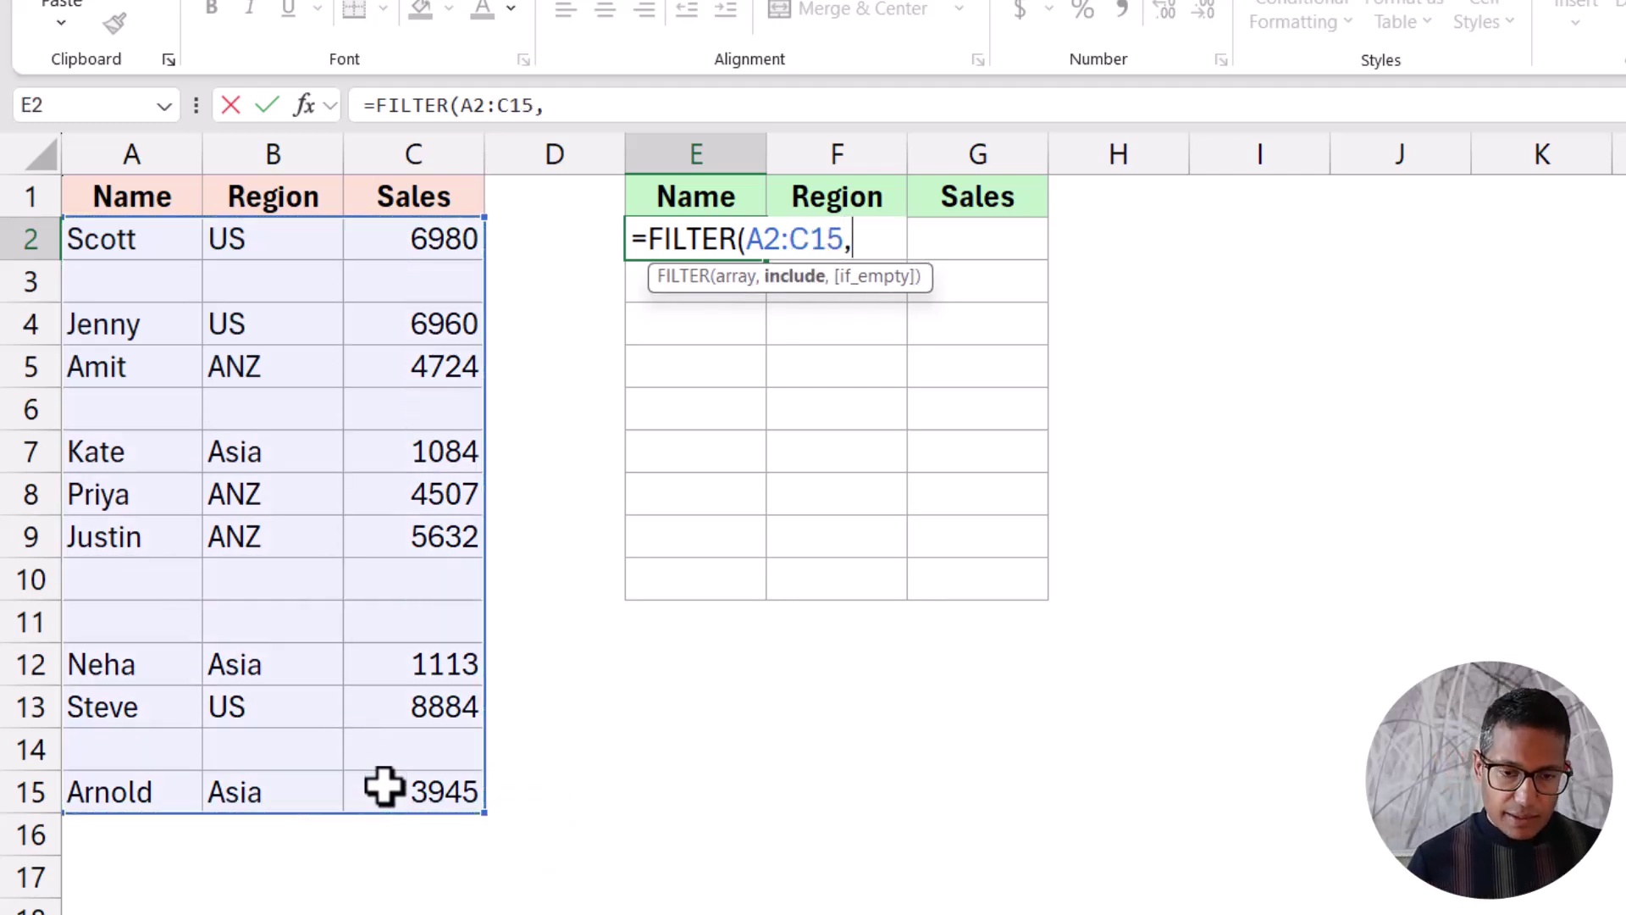
{"action": "left_click_drag", "start_coordinate": [160, 248], "coordinate": [392, 772]}
{"action": "type", "text": "<"}
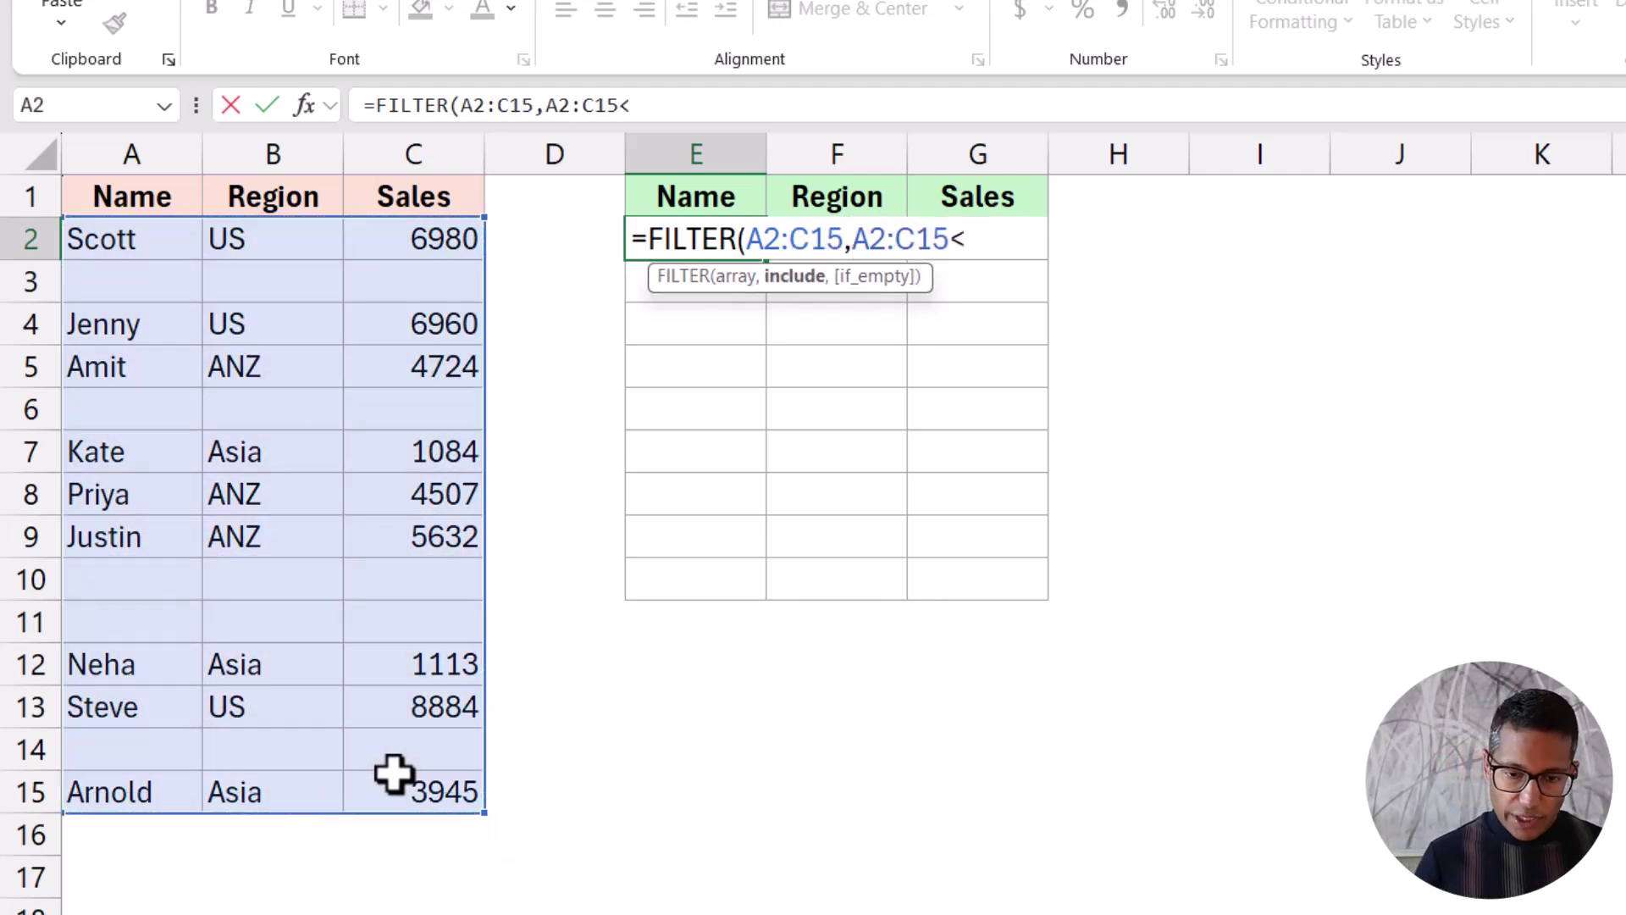
{"action": "type", "text": ">\"\")"}
{"action": "key", "text": "Return"}
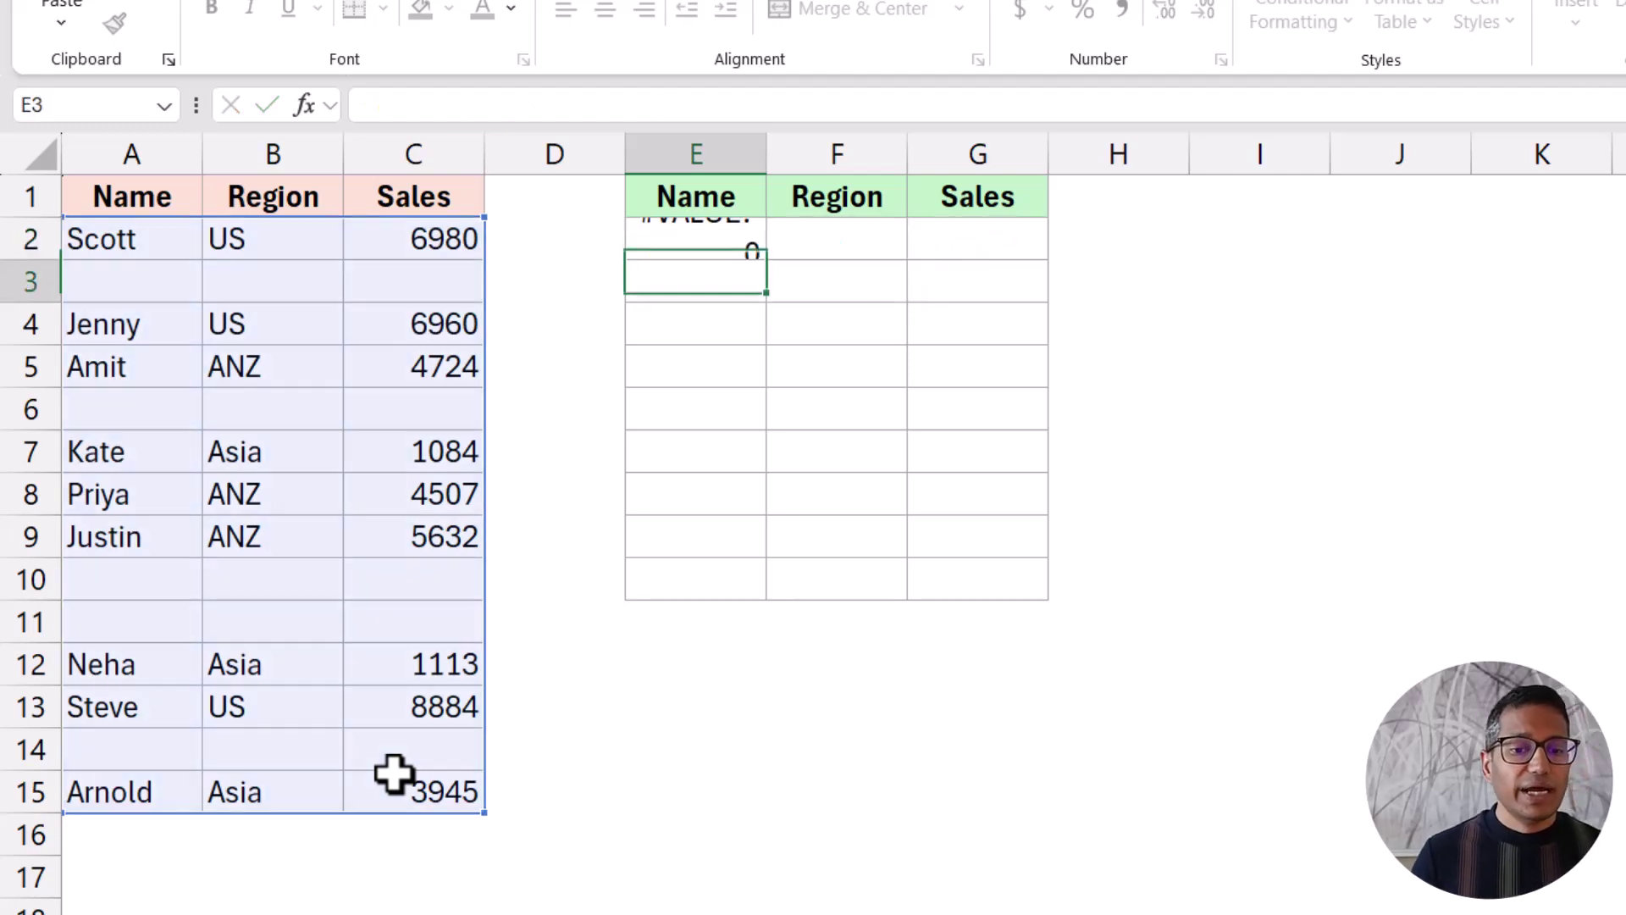
{"action": "key", "text": "Up"}
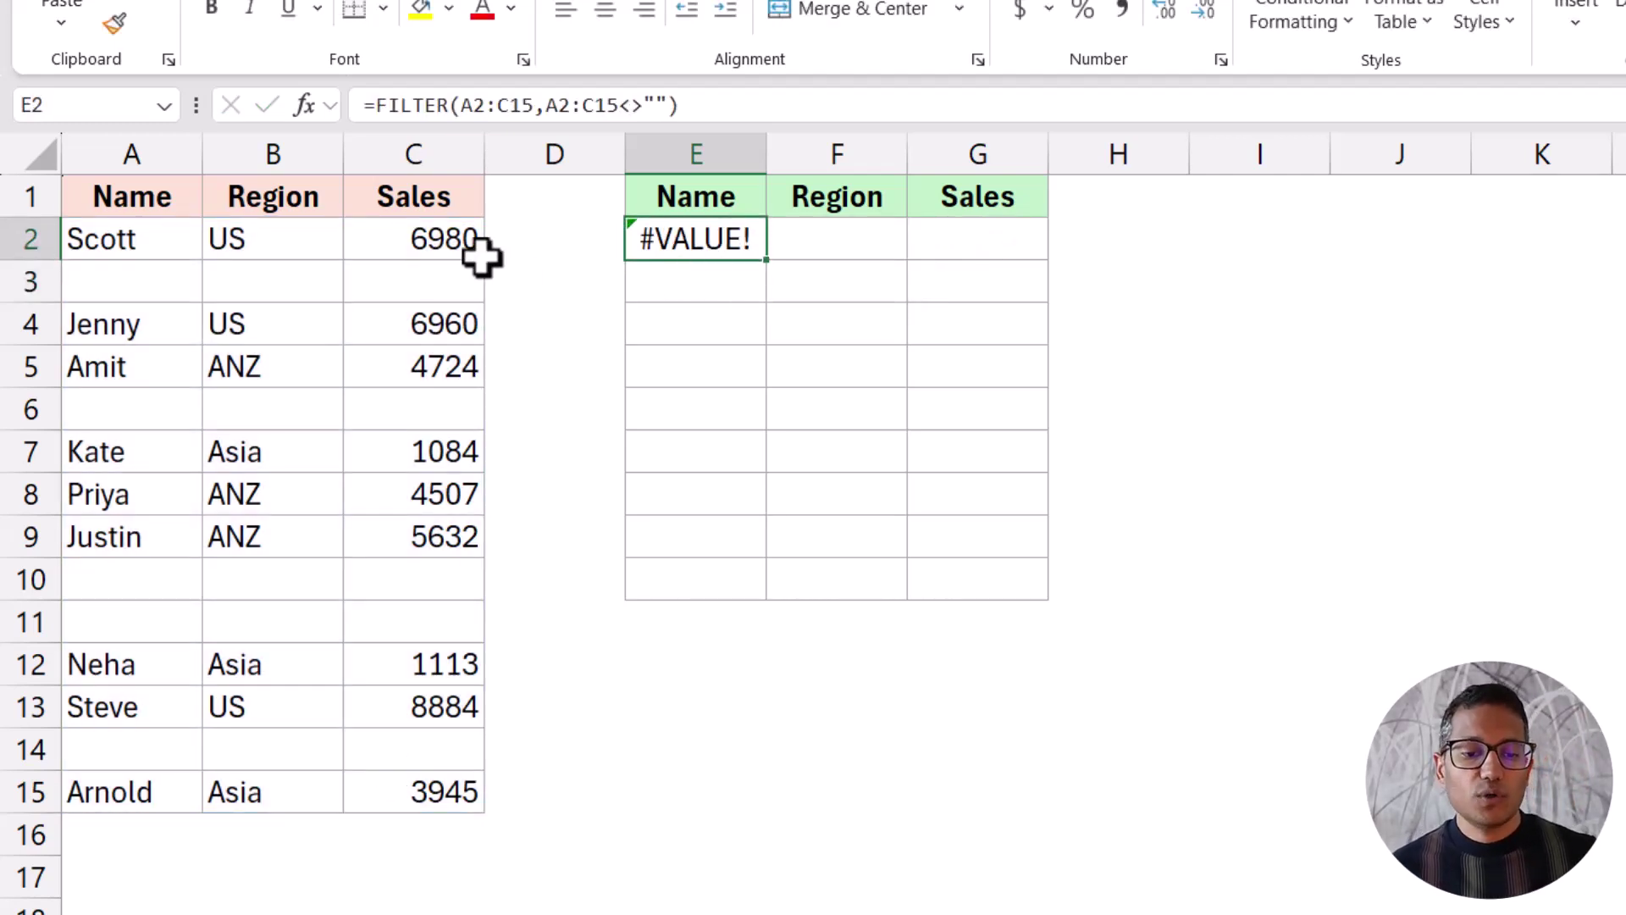
Step: Copy the include condition A2:C15<>"" from E2's formula
{"action": "double_click", "coordinate": [633, 248]}
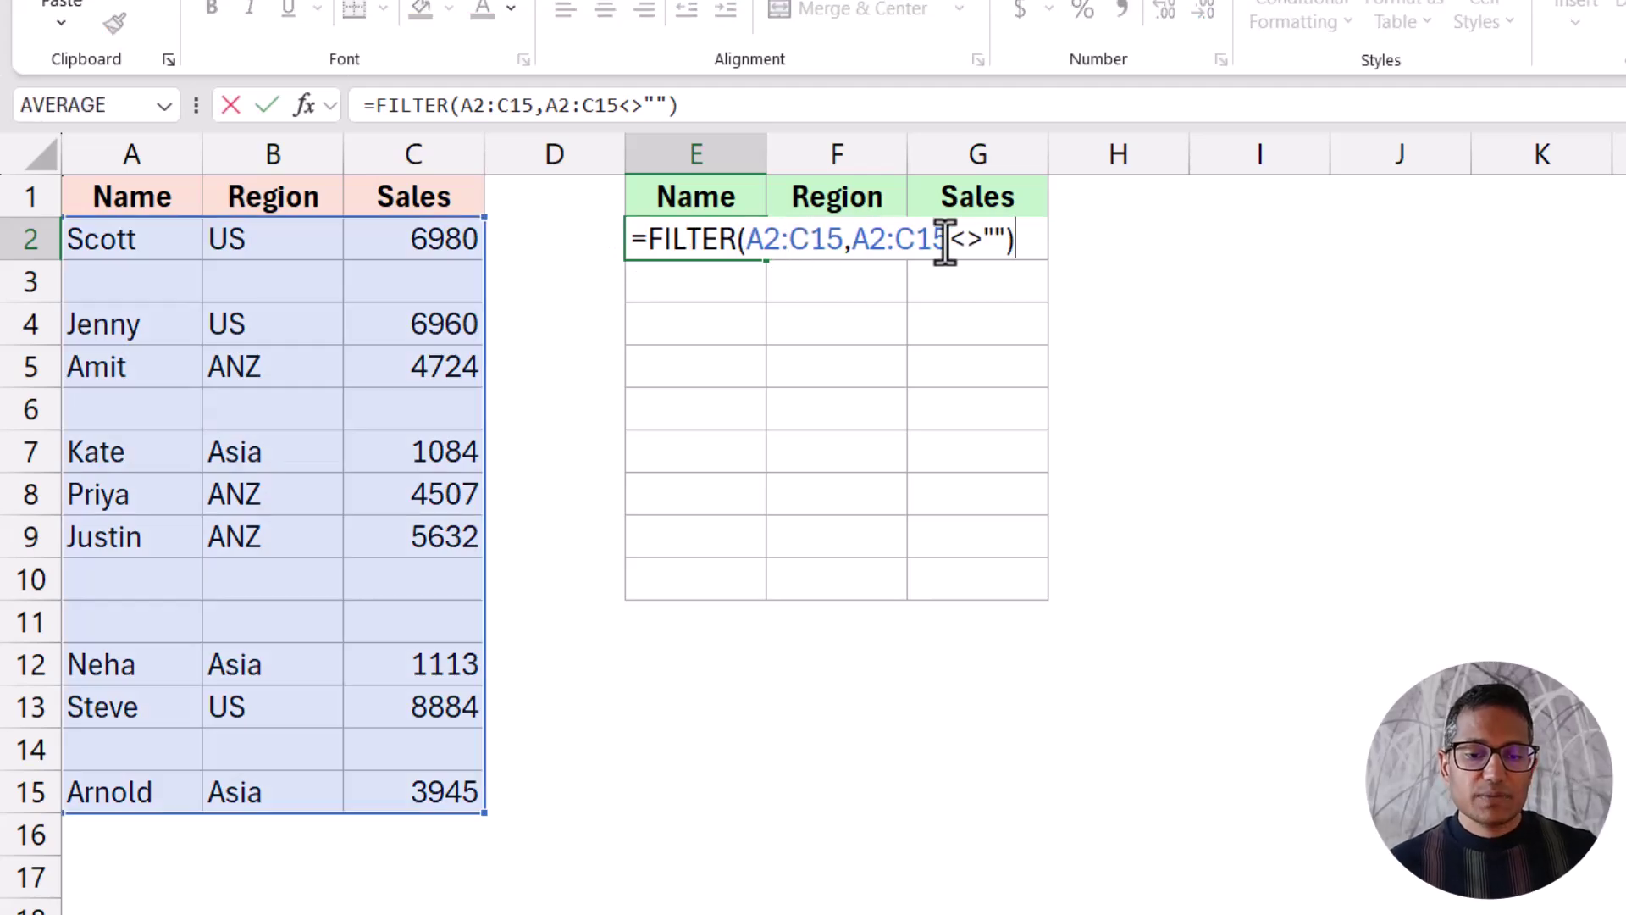
{"action": "left_click_drag", "start_coordinate": [854, 241], "coordinate": [1001, 237]}
{"action": "key", "text": "ctrl+c"}
{"action": "key", "text": "ctrl+Return"}
Step: Test the pasted condition in I2, review its TRUE/FALSE spill, then delete it
{"action": "left_click", "coordinate": [1227, 245]}
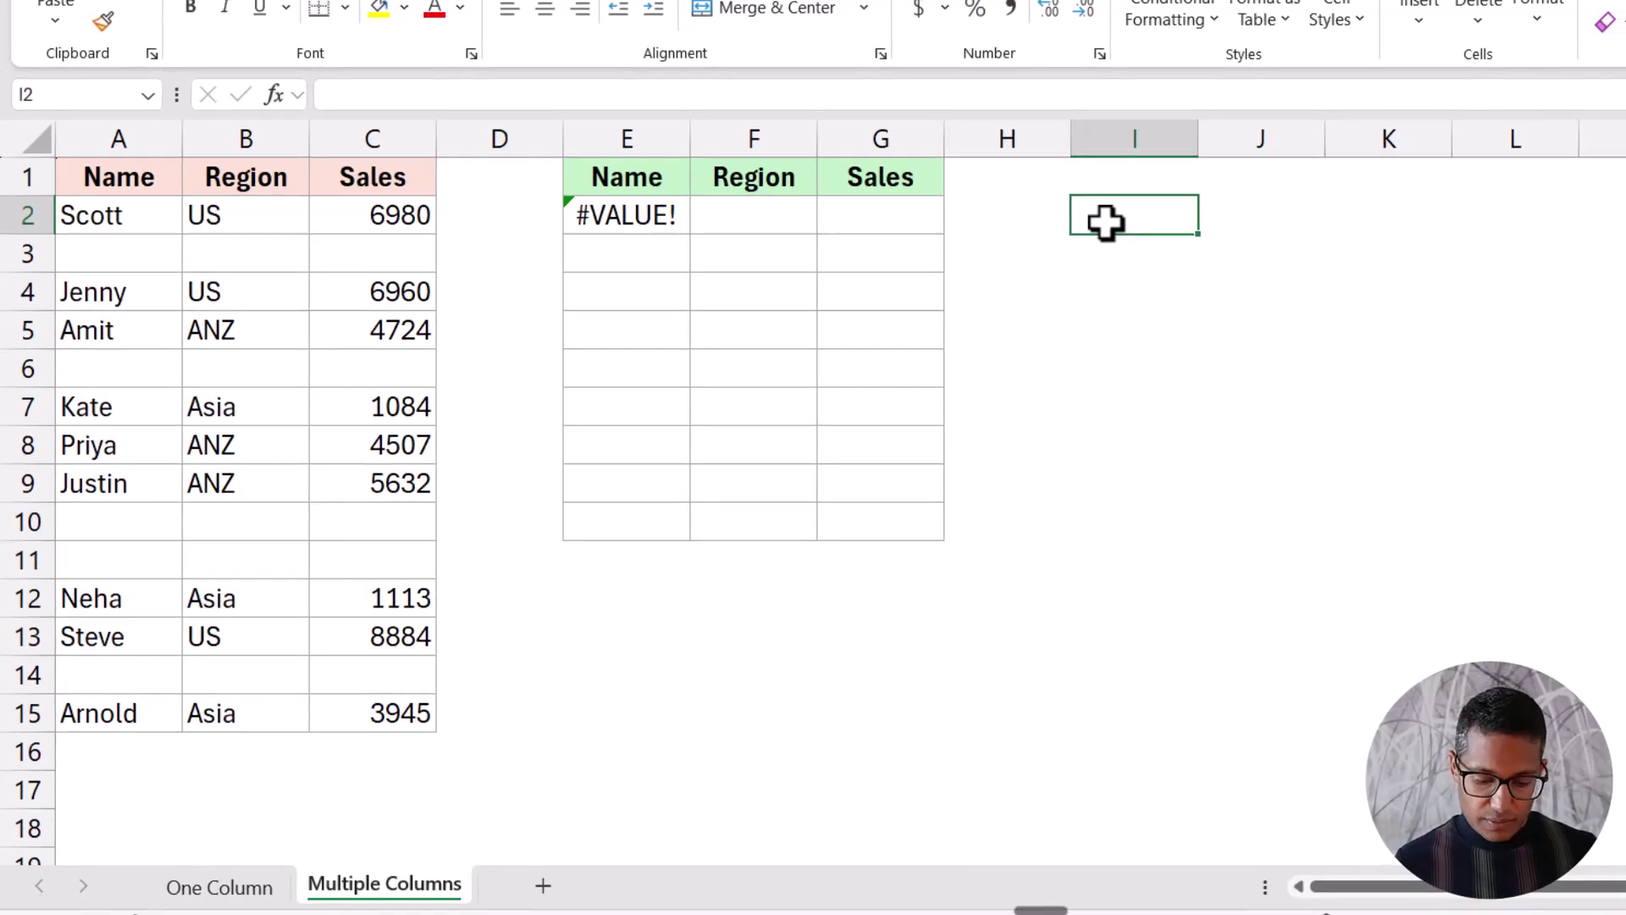
{"action": "type", "text": "="}
{"action": "key", "text": "ctrl+v"}
{"action": "key", "text": "Return"}
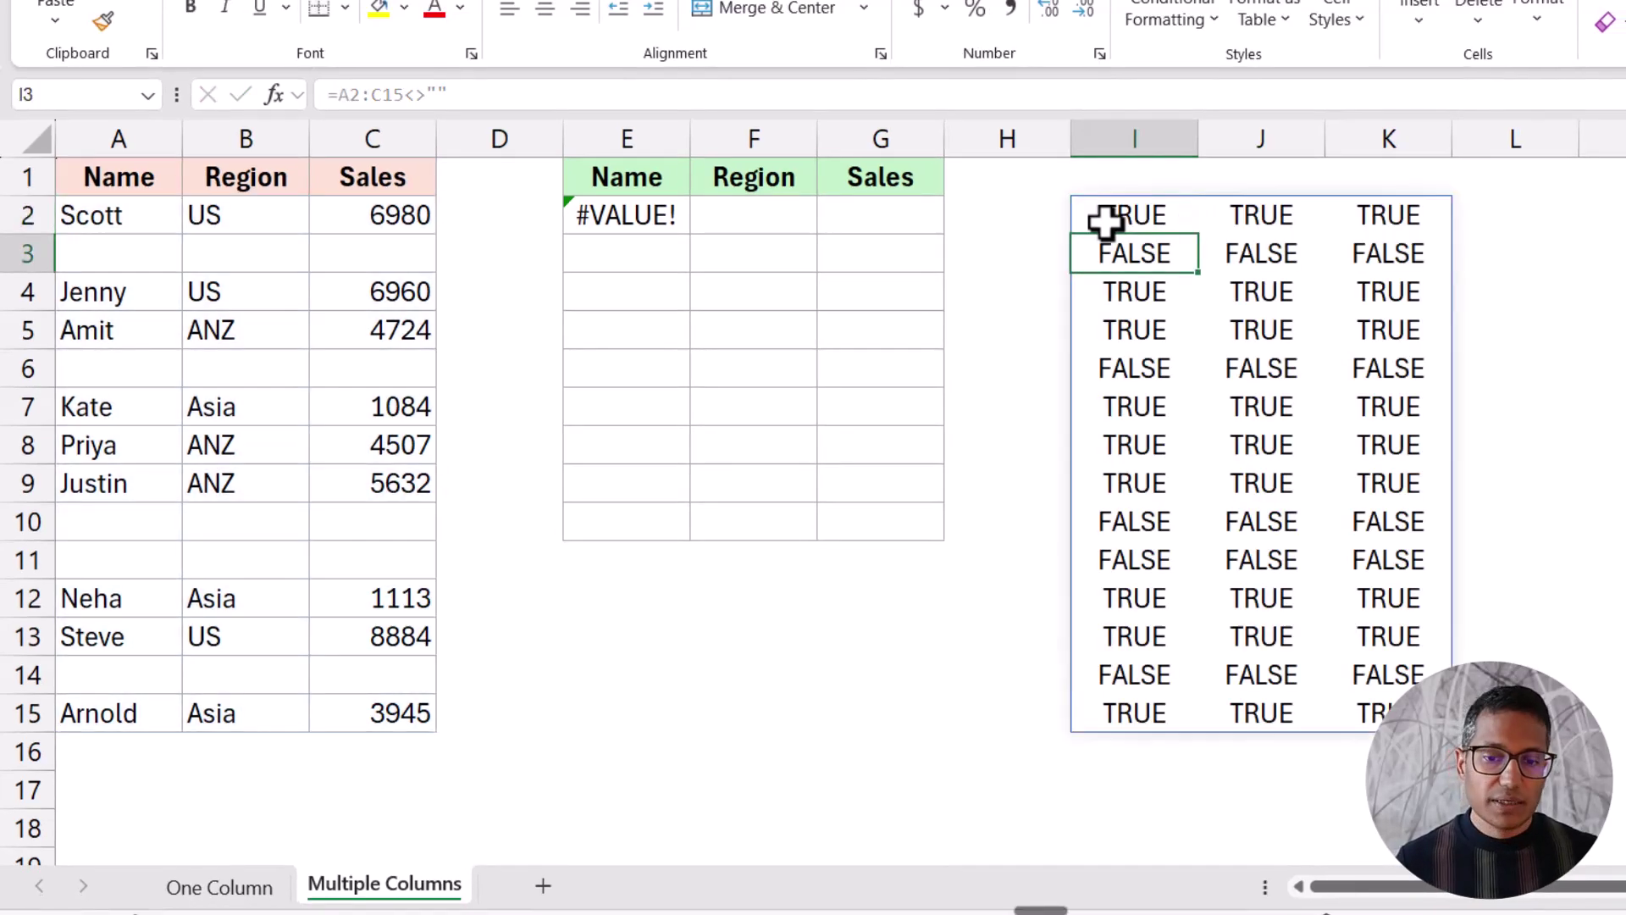
{"action": "left_click_drag", "start_coordinate": [1105, 219], "coordinate": [1368, 716]}
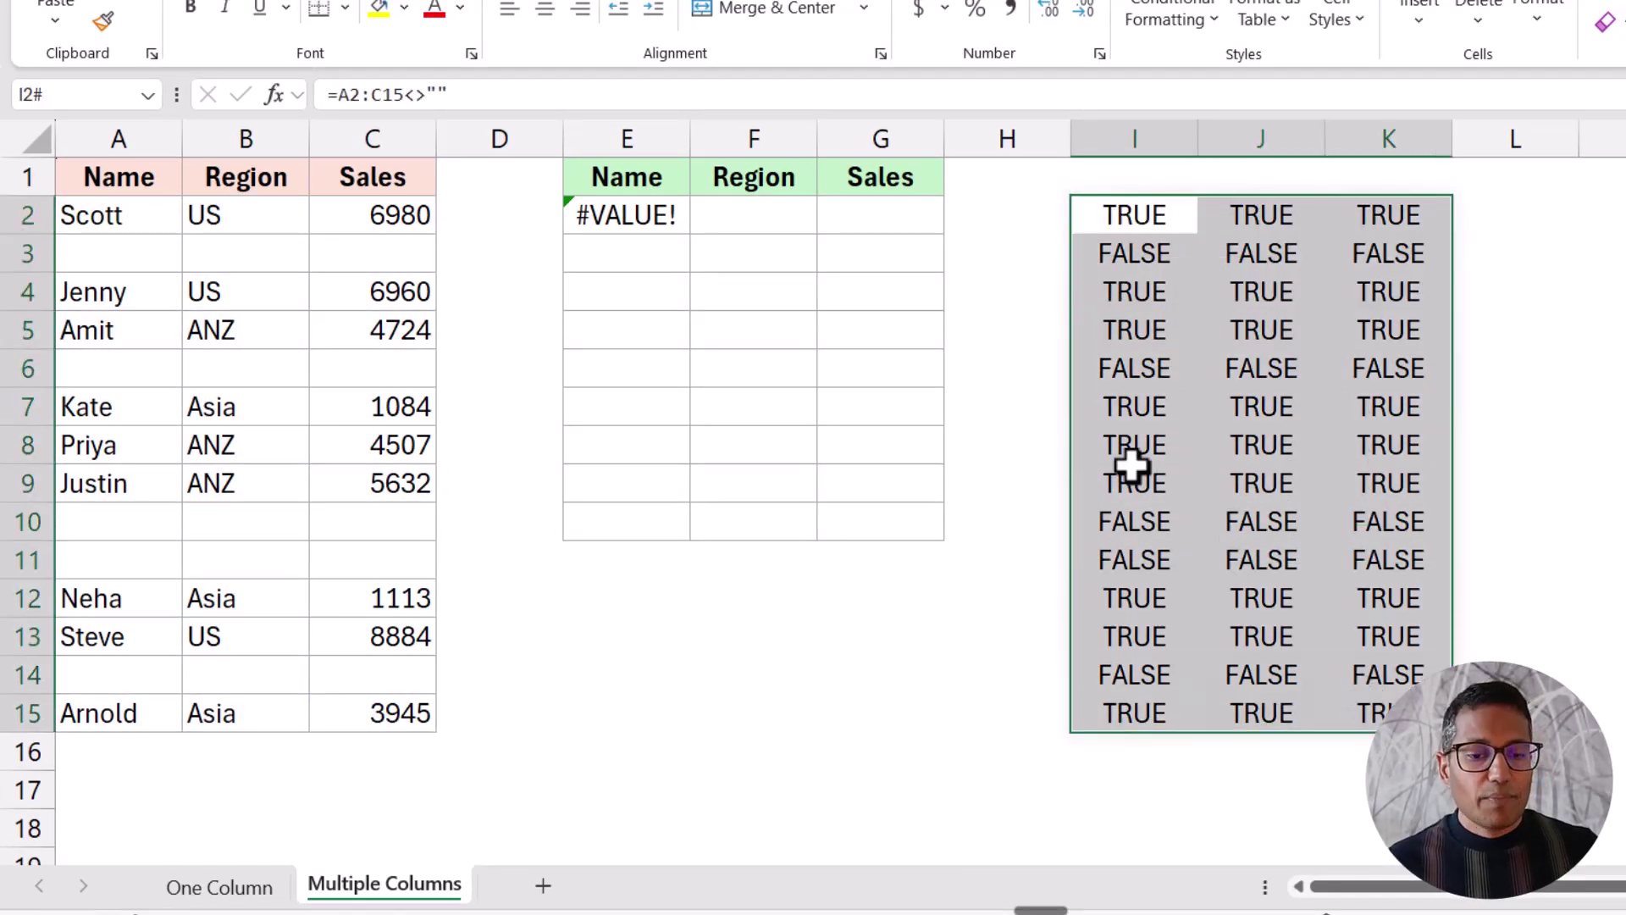
{"action": "left_click", "coordinate": [659, 222]}
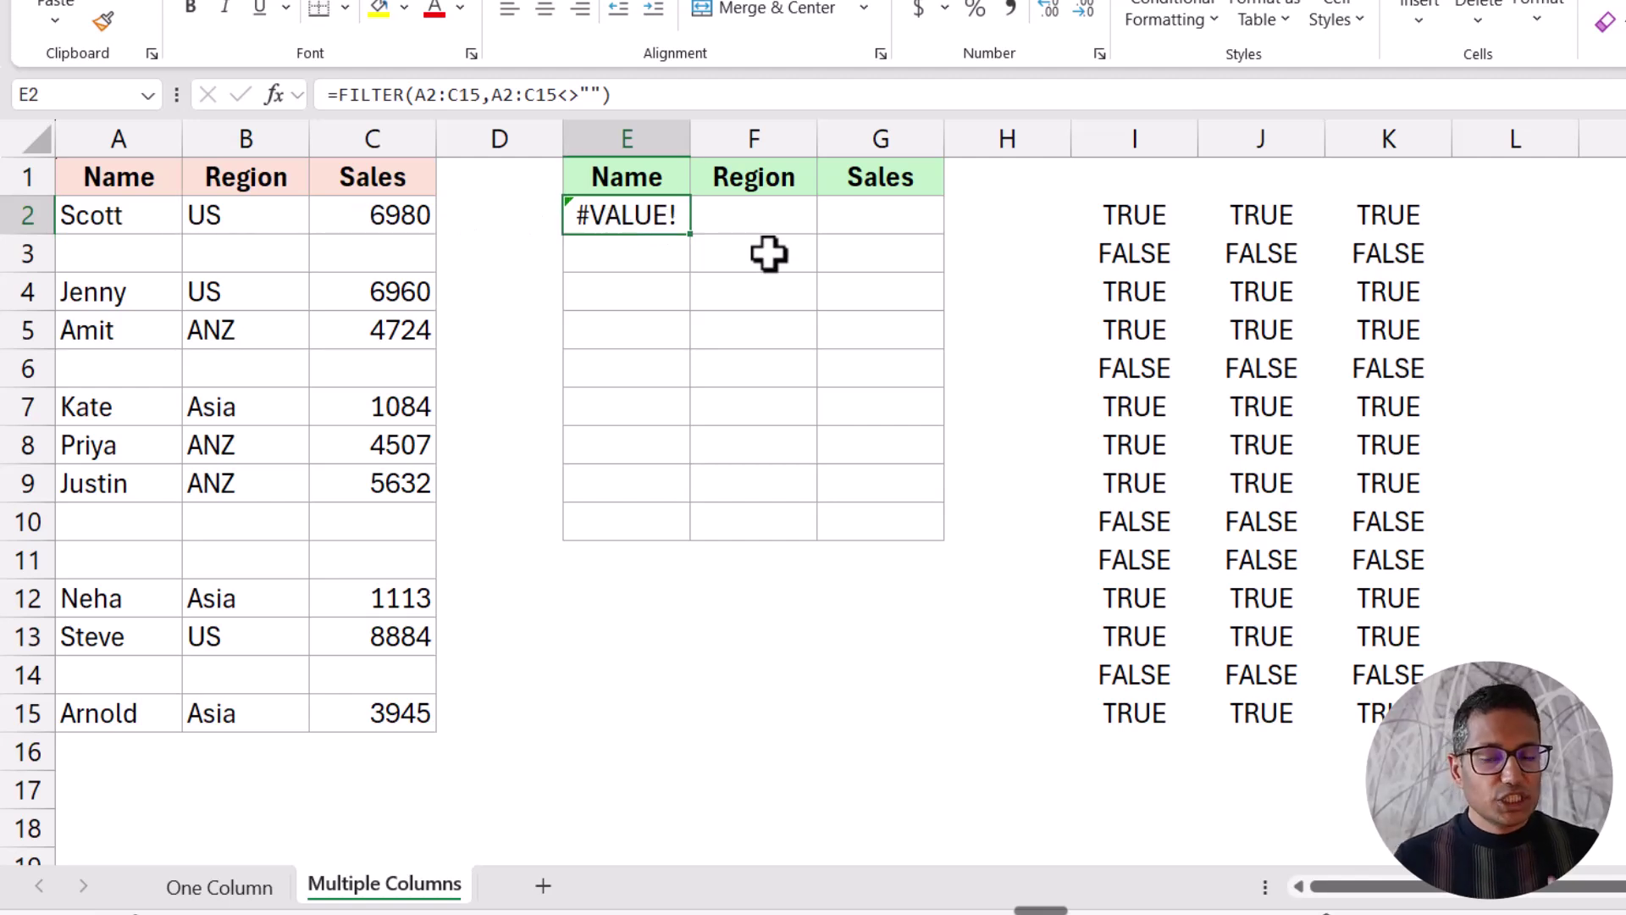
{"action": "left_click_drag", "start_coordinate": [1106, 219], "coordinate": [1351, 710]}
{"action": "key", "text": "Delete"}
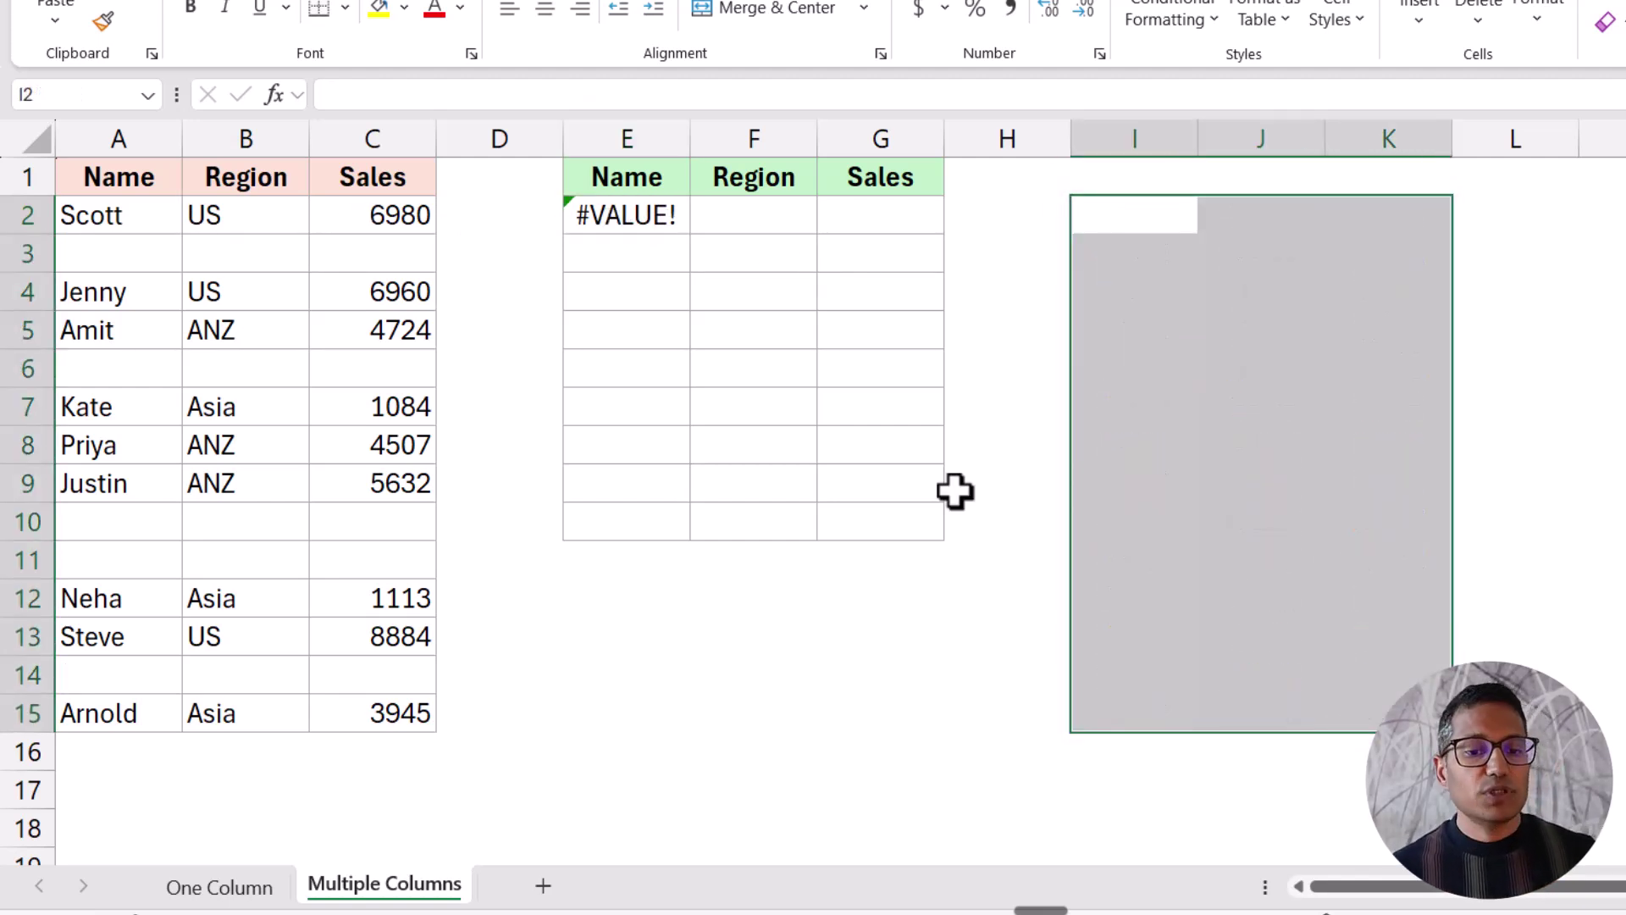
Step: Compare source rows 2 and 3, then clear the #VALUE! FILTER formula from E2
{"action": "left_click_drag", "start_coordinate": [134, 219], "coordinate": [327, 222]}
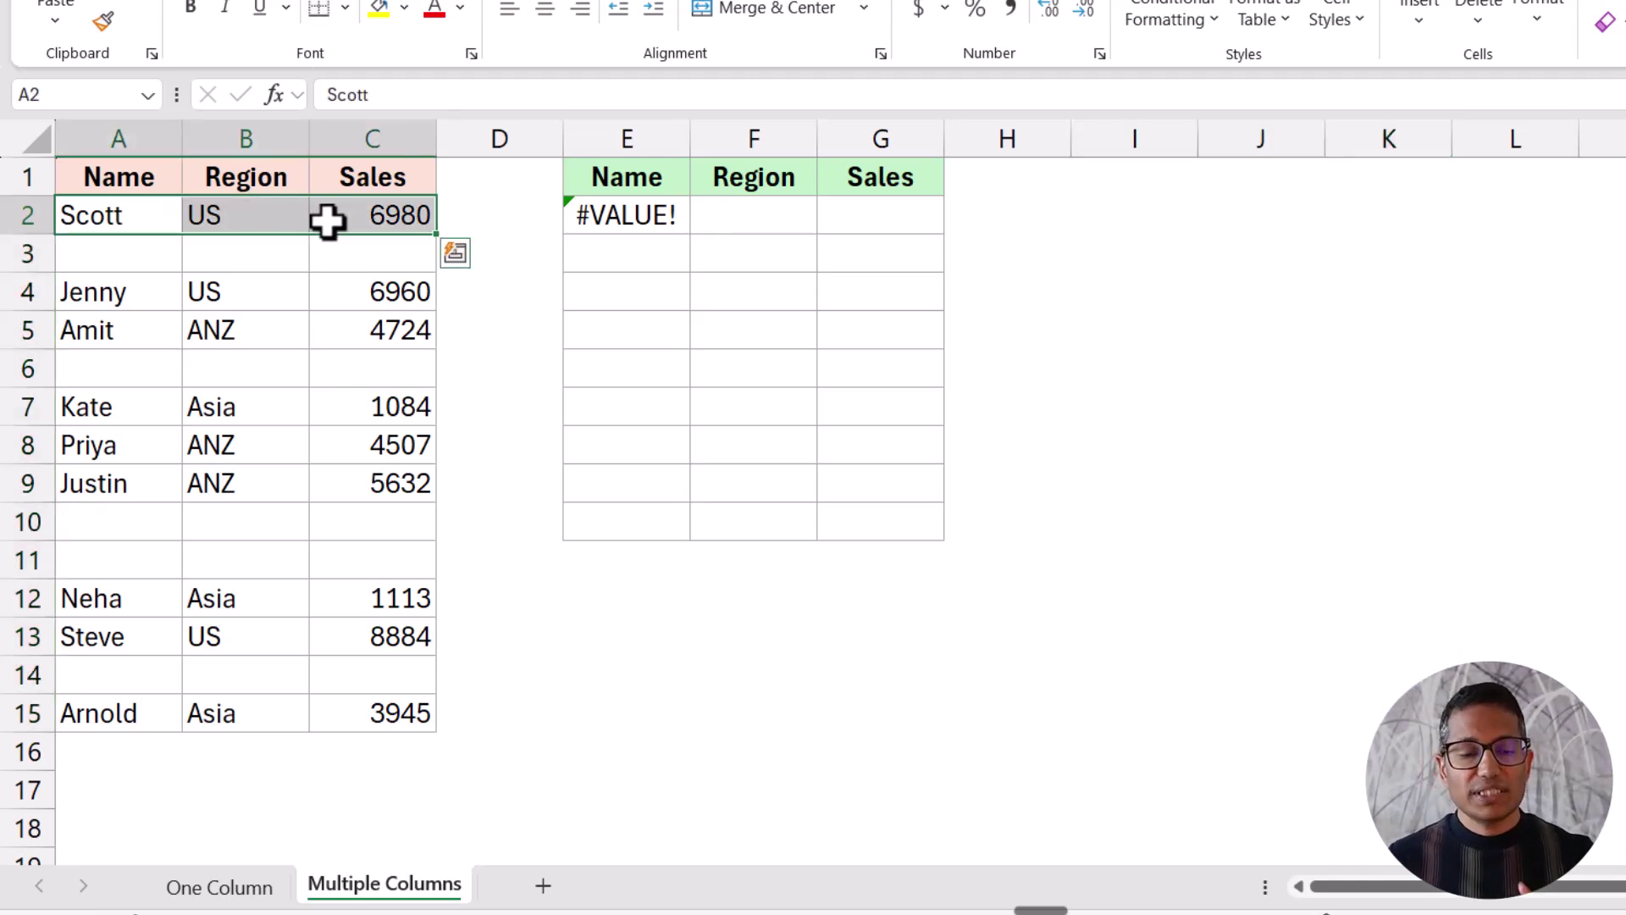
{"action": "left_click_drag", "start_coordinate": [145, 216], "coordinate": [370, 219]}
{"action": "left_click_drag", "start_coordinate": [144, 254], "coordinate": [344, 262]}
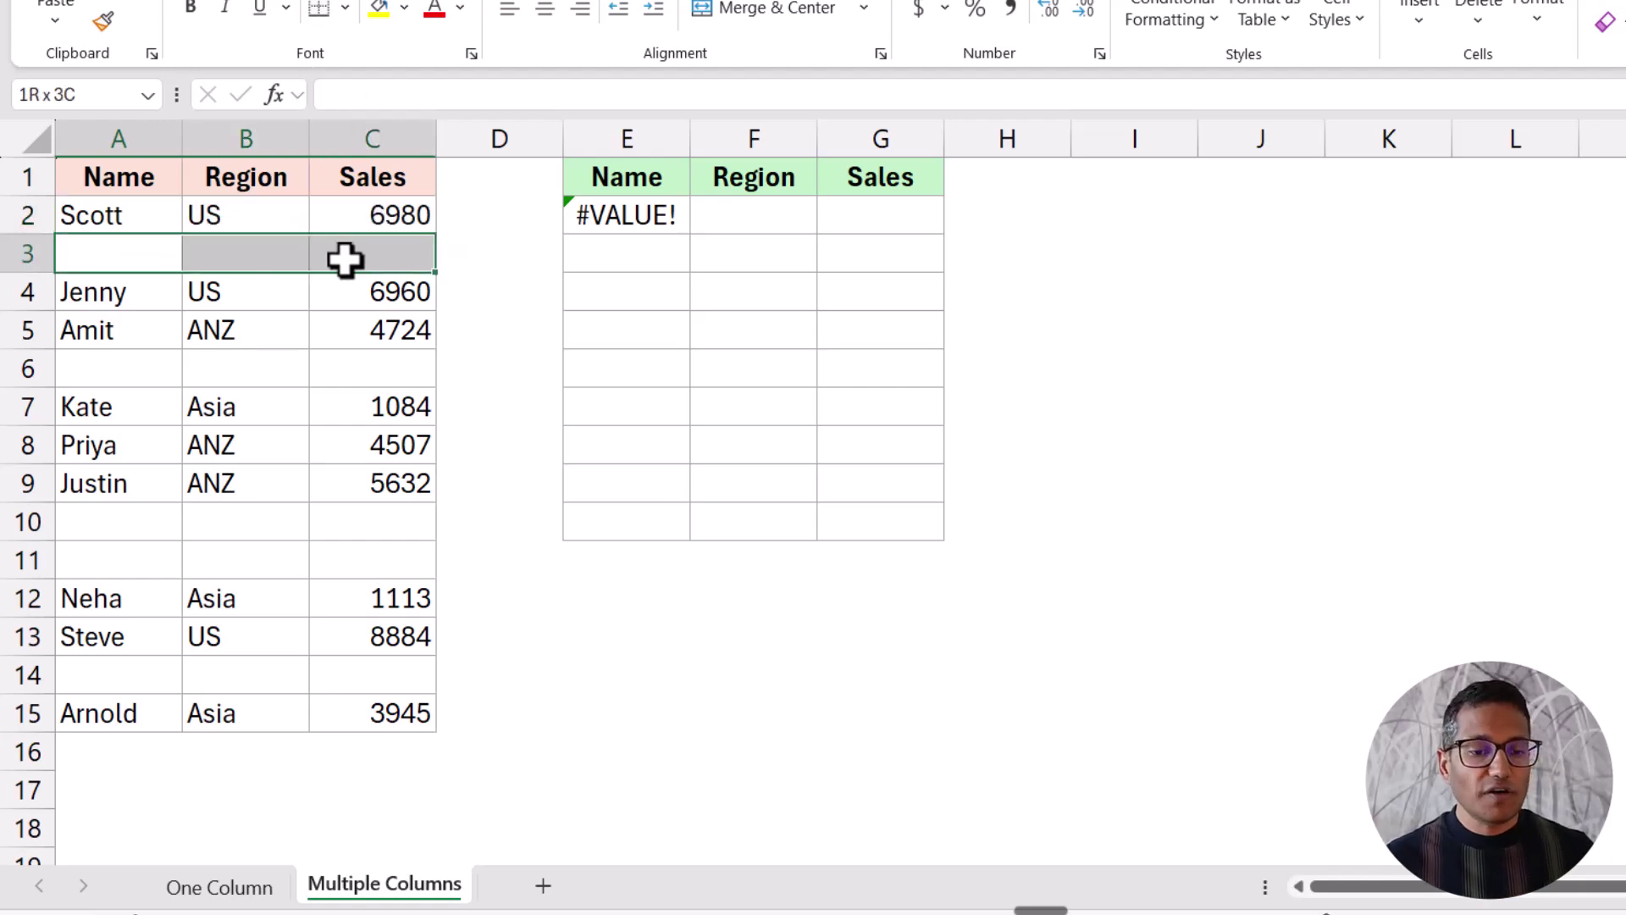
{"action": "left_click", "coordinate": [599, 221]}
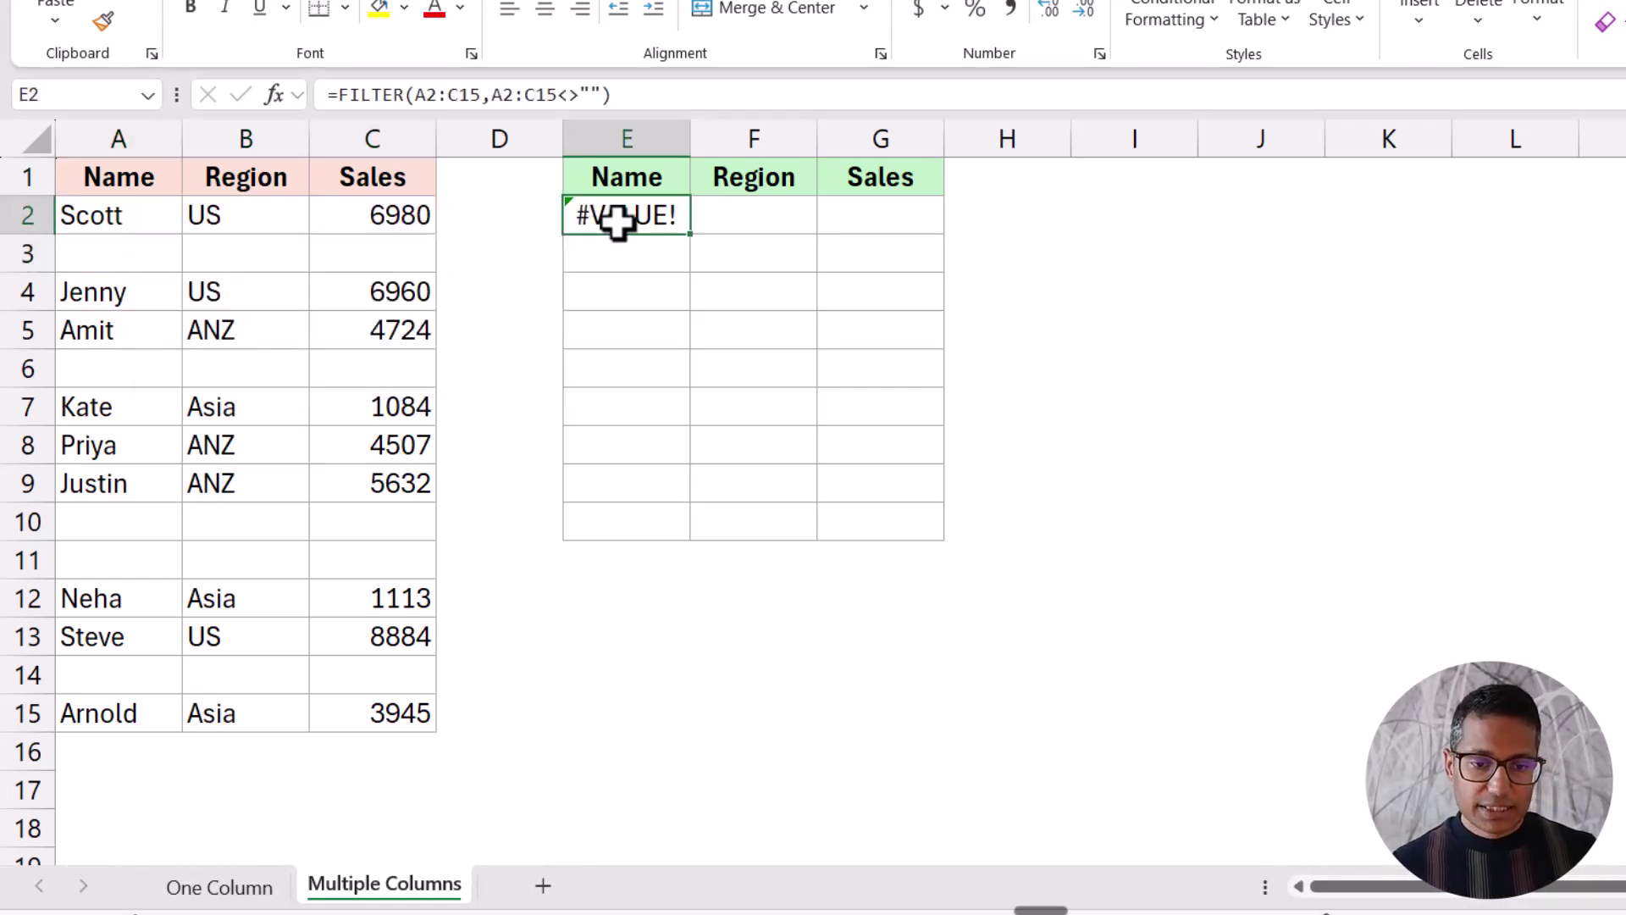
{"action": "key", "text": "Delete"}
{"action": "left_click", "coordinate": [1164, 222]}
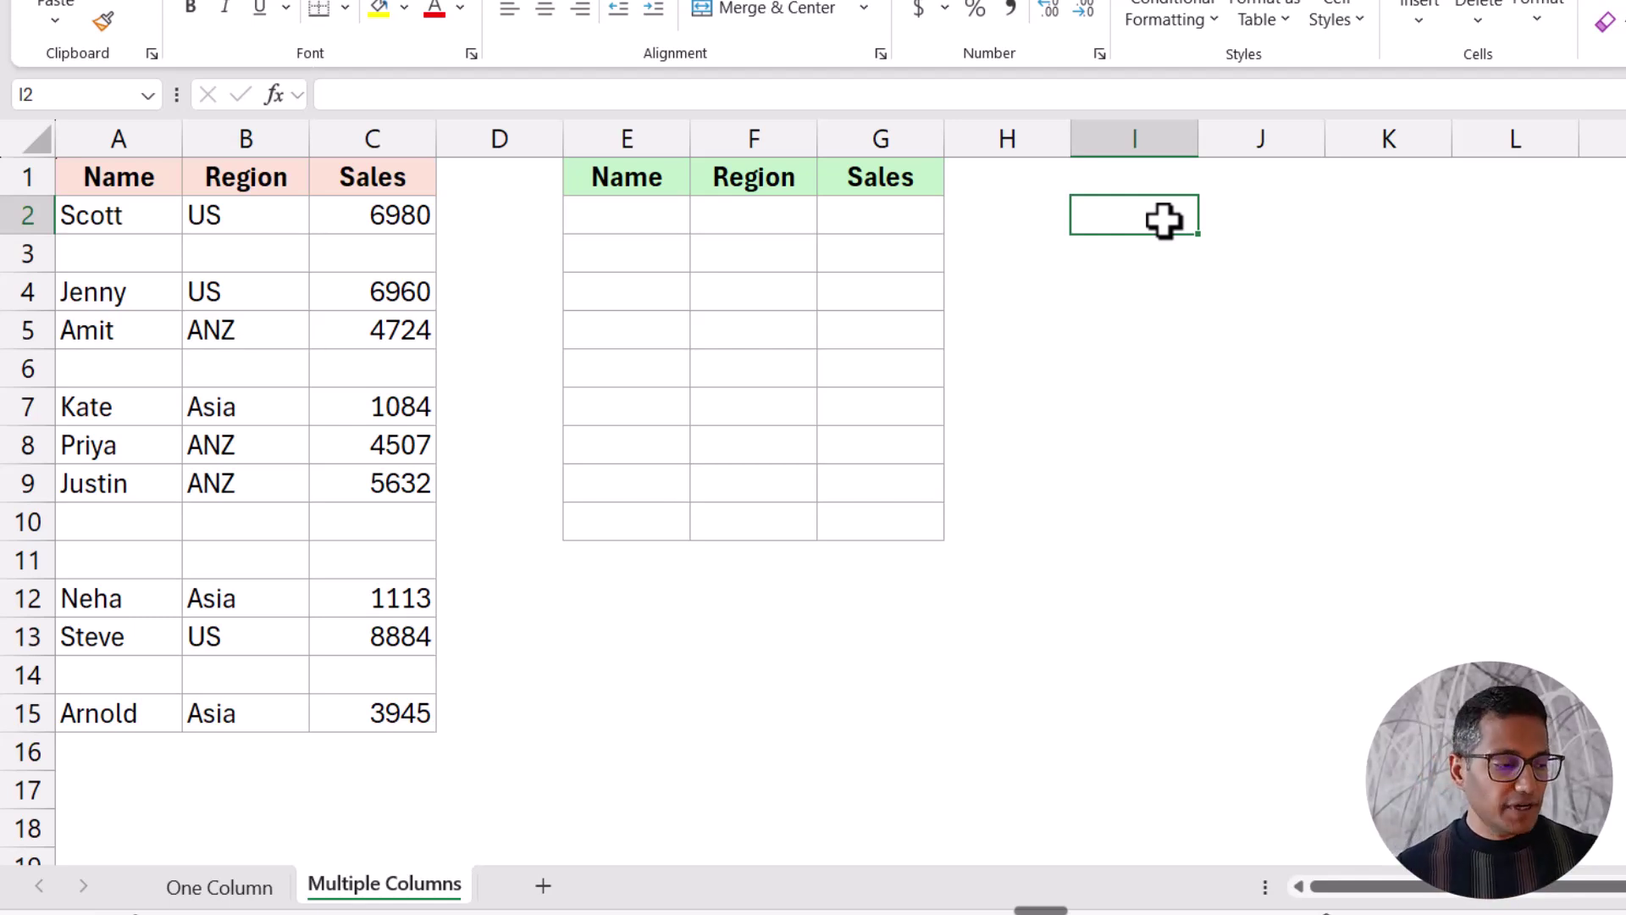
Step: Enter =ISBLANK(A2:C15) in I2 and review the spilled TRUE/FALSE rows
{"action": "type", "text": "=isb"}
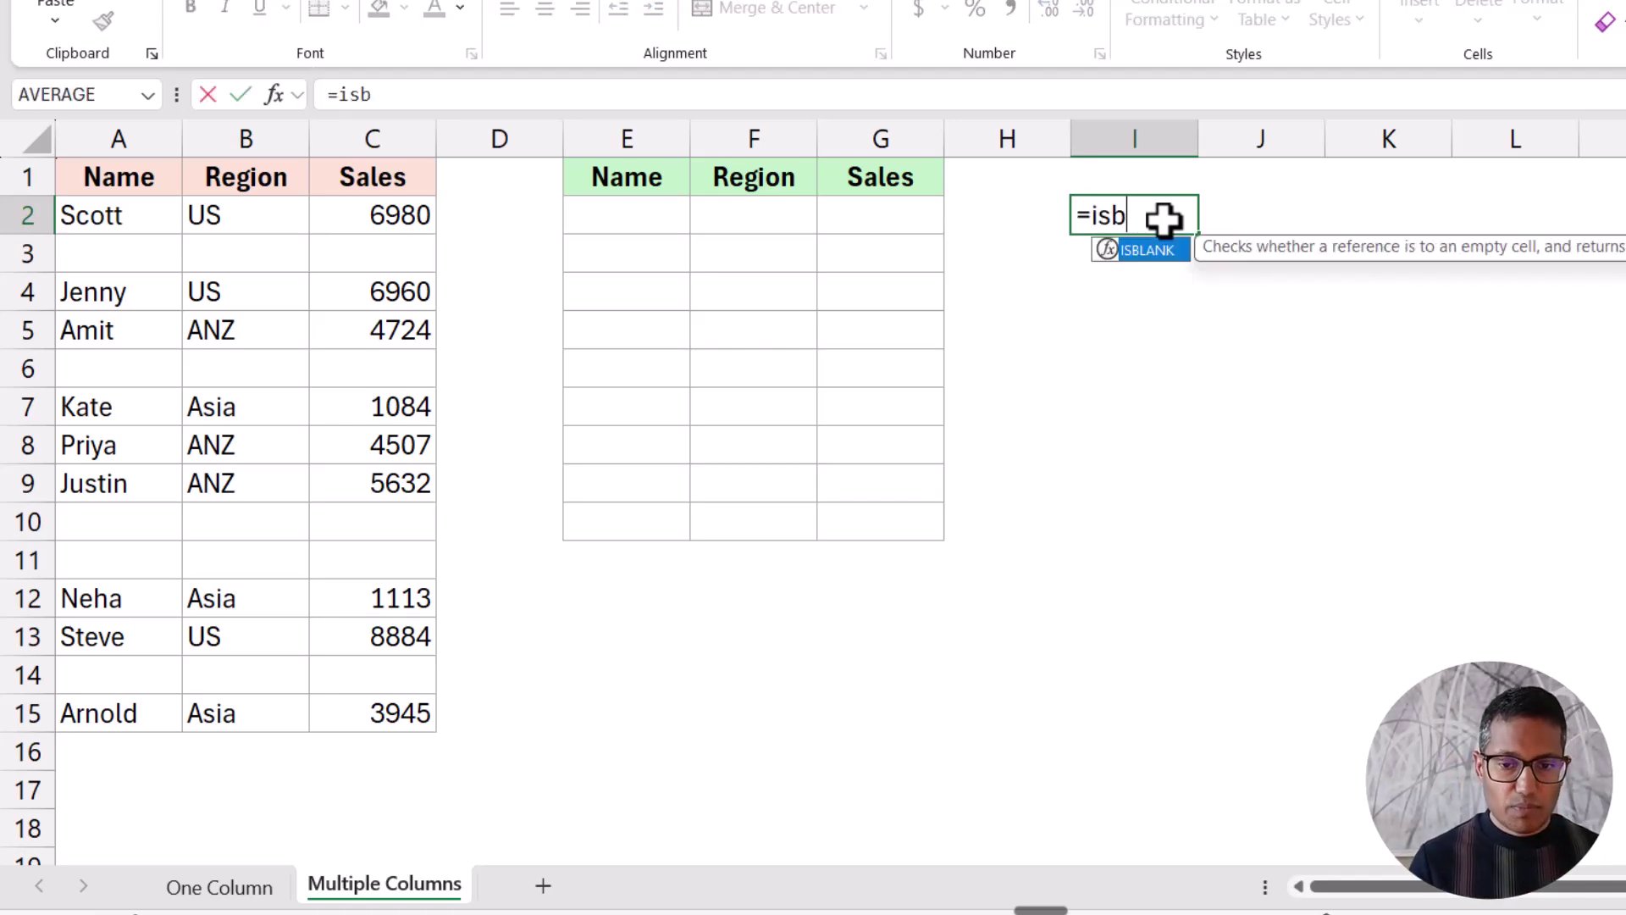
{"action": "key", "text": "Tab"}
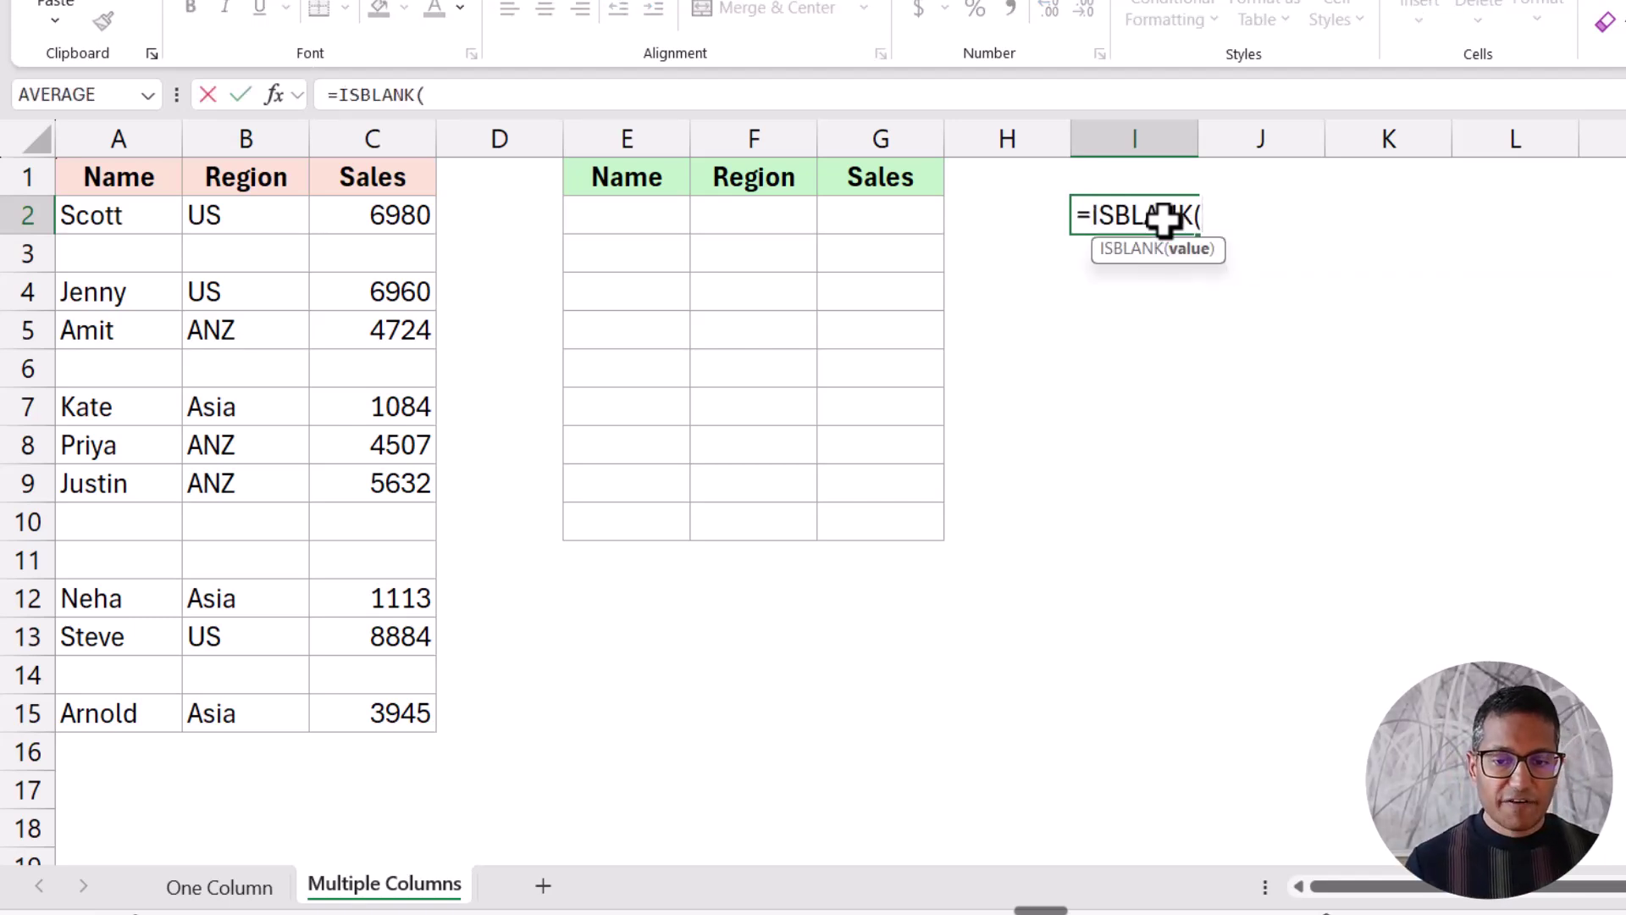
{"action": "left_click_drag", "start_coordinate": [153, 222], "coordinate": [358, 708]}
{"action": "type", "text": ")"}
{"action": "key", "text": "Return"}
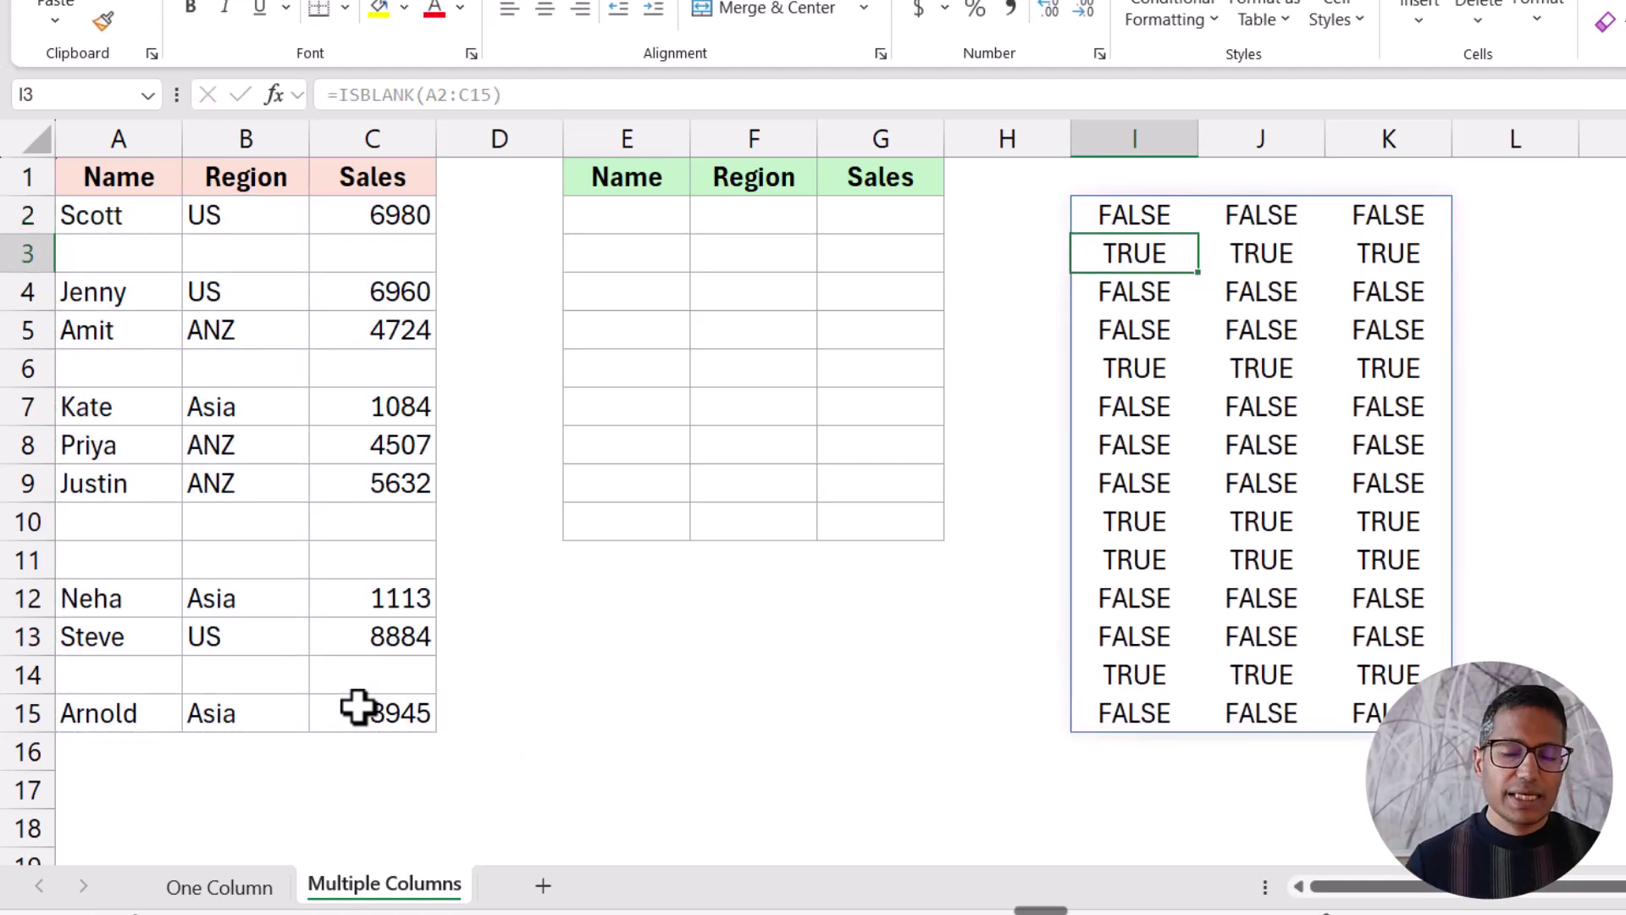
{"action": "left_click_drag", "start_coordinate": [1168, 221], "coordinate": [1350, 217]}
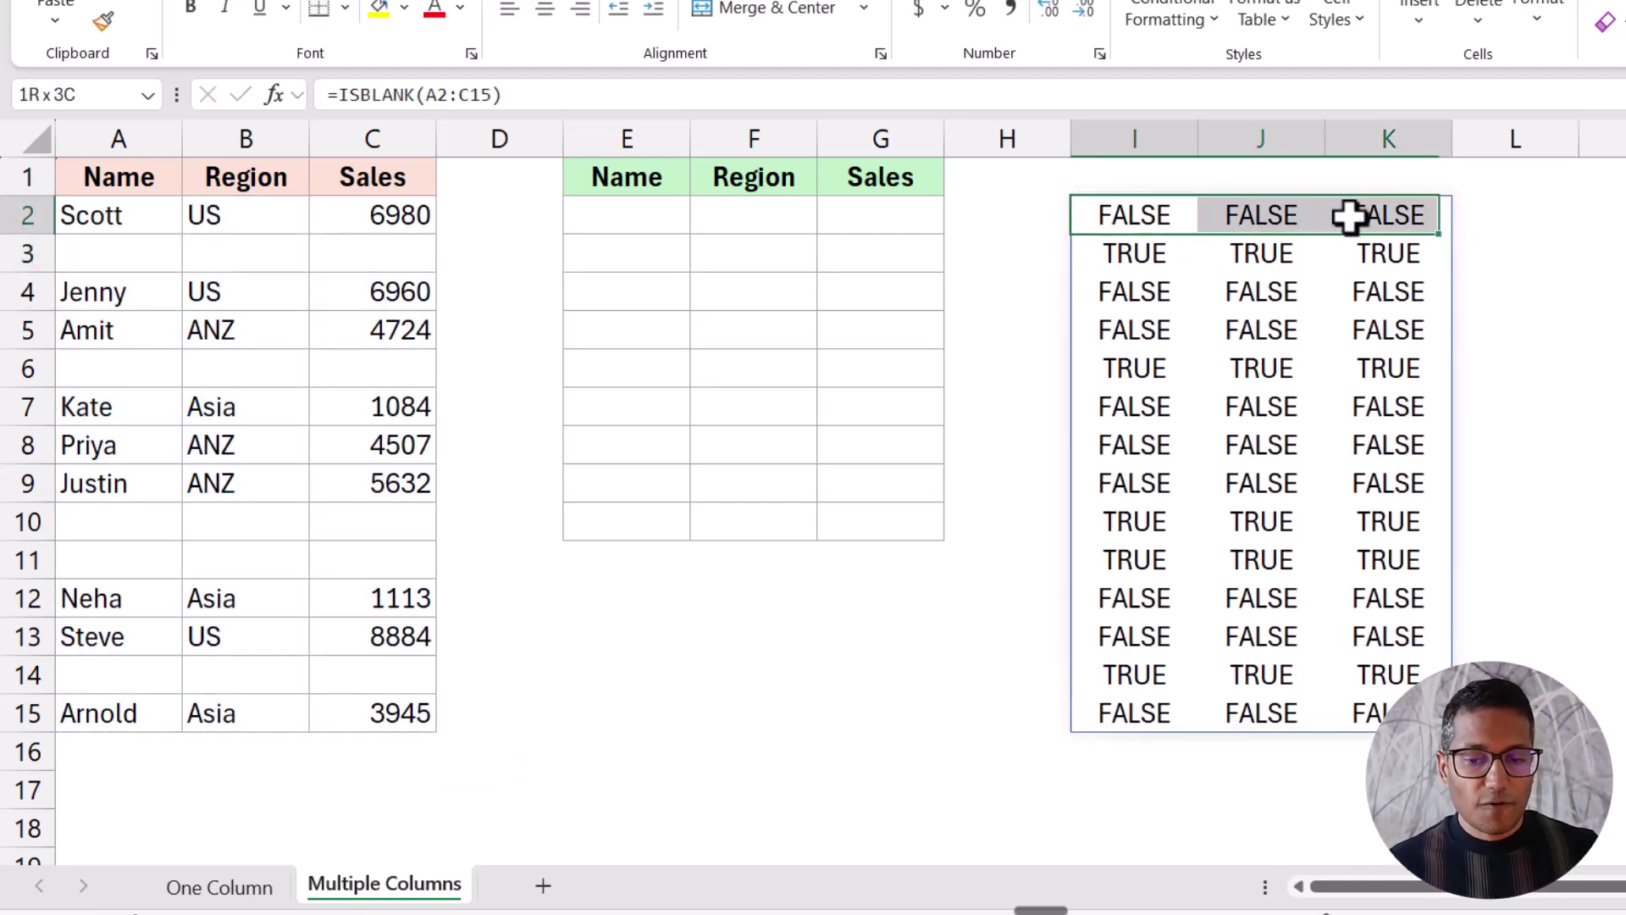
{"action": "left_click_drag", "start_coordinate": [1121, 254], "coordinate": [1325, 256]}
{"action": "left_click_drag", "start_coordinate": [1132, 218], "coordinate": [1336, 222]}
{"action": "left_click", "coordinate": [1162, 222]}
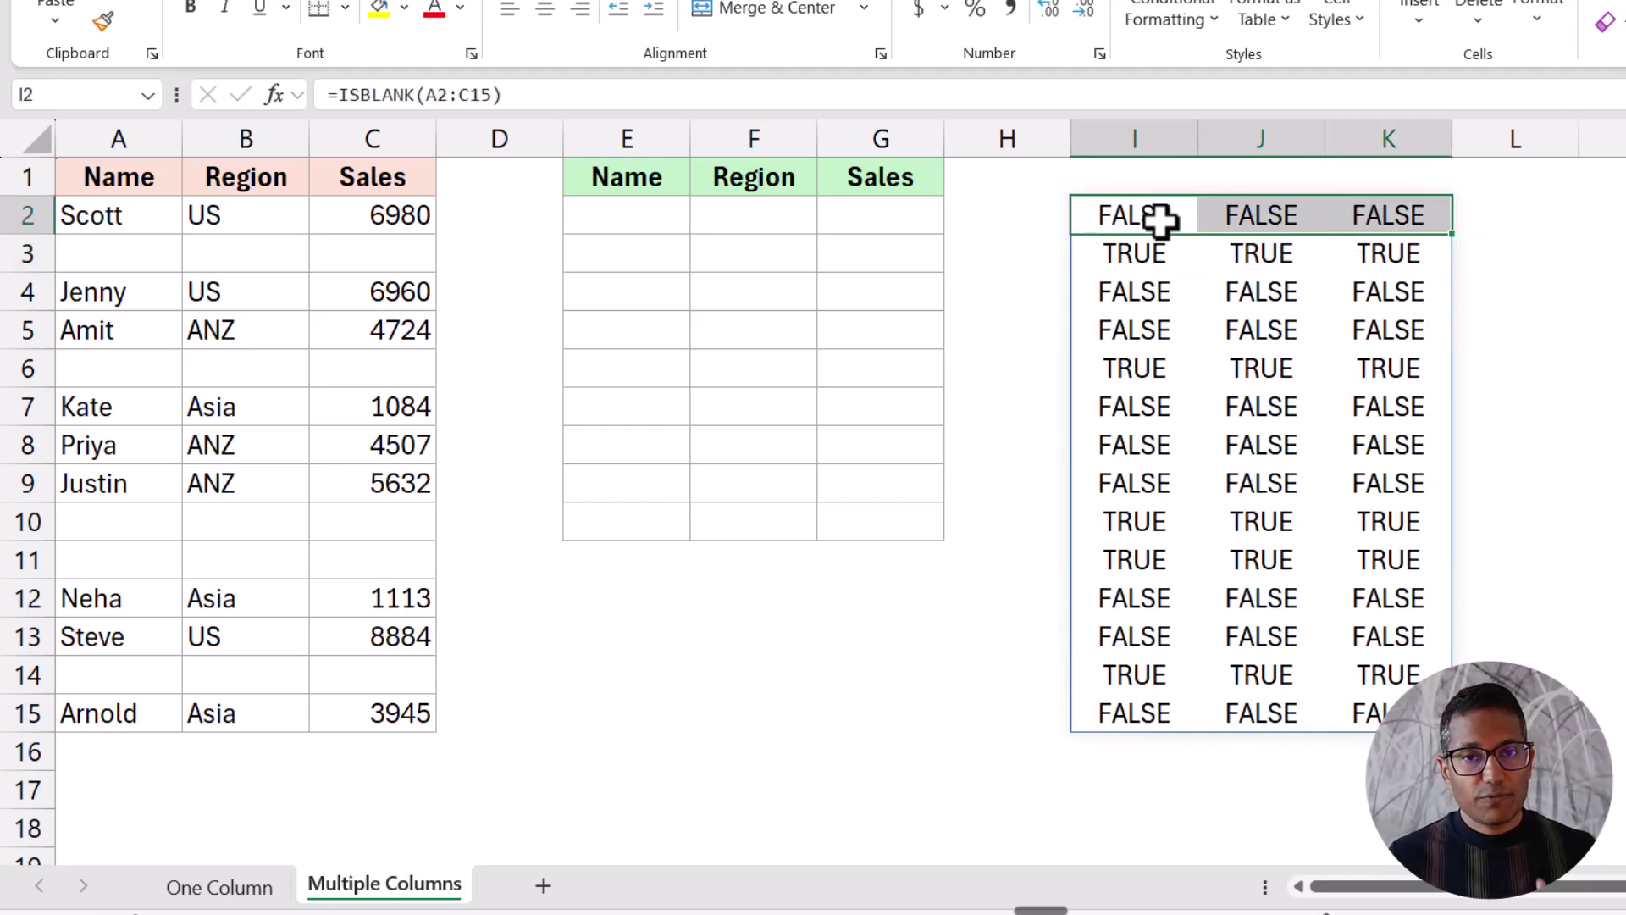
{"action": "double_click", "coordinate": [1158, 218]}
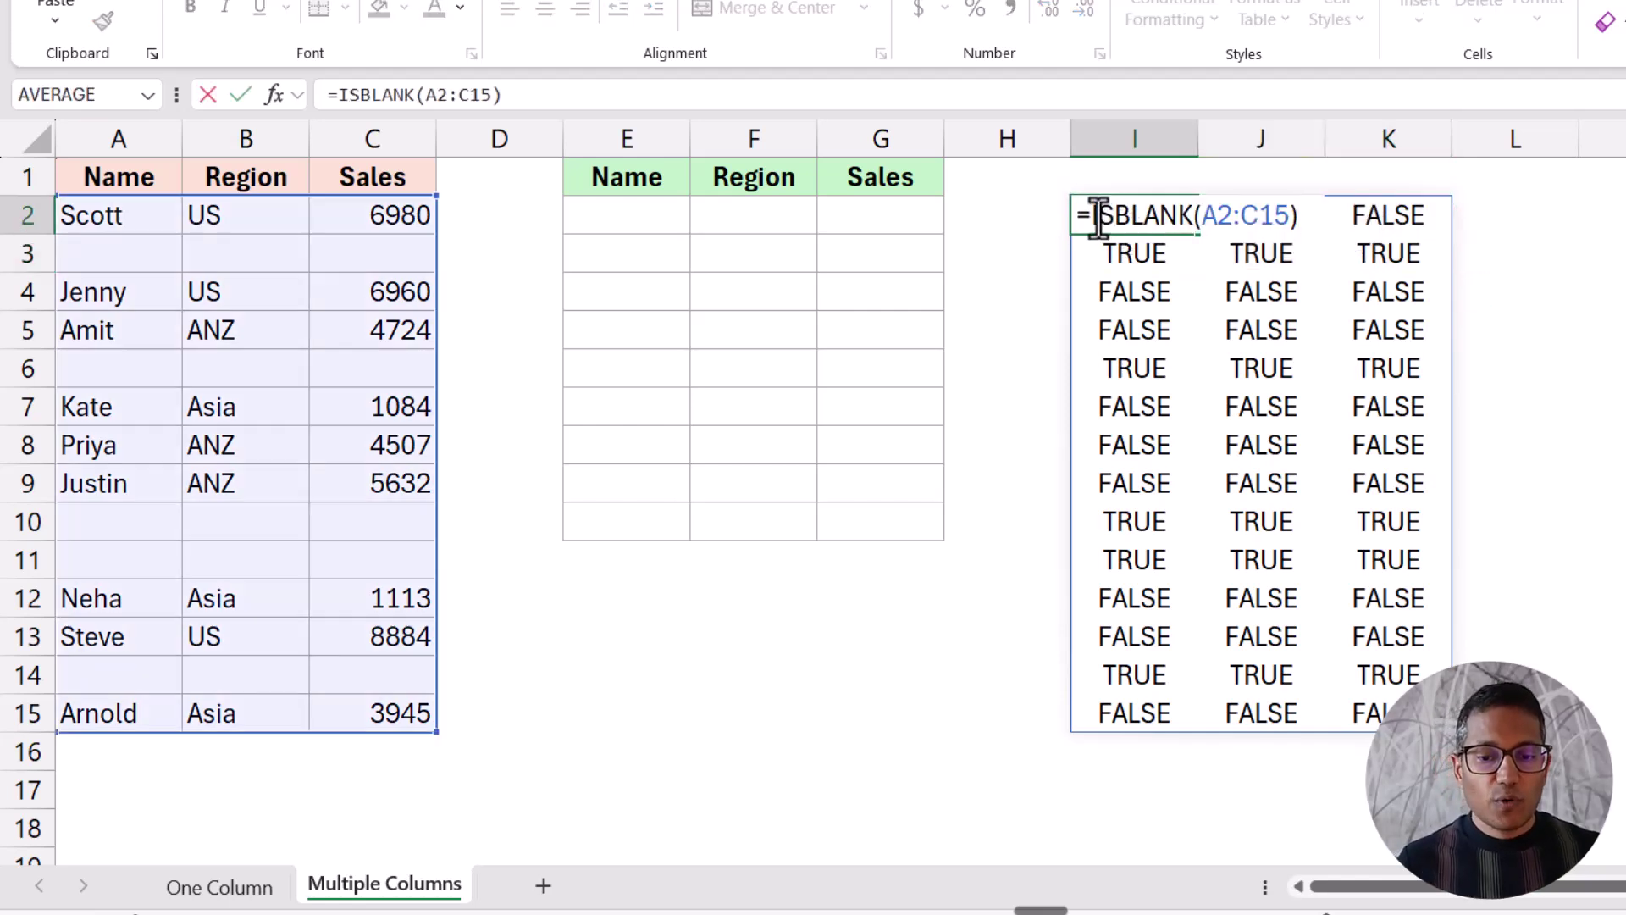
Step: Rewrite I2 to begin =BYROW(ISBLANK(A2:C15),LAMBDA( for a per-row check
{"action": "type", "text": "BYROW"}
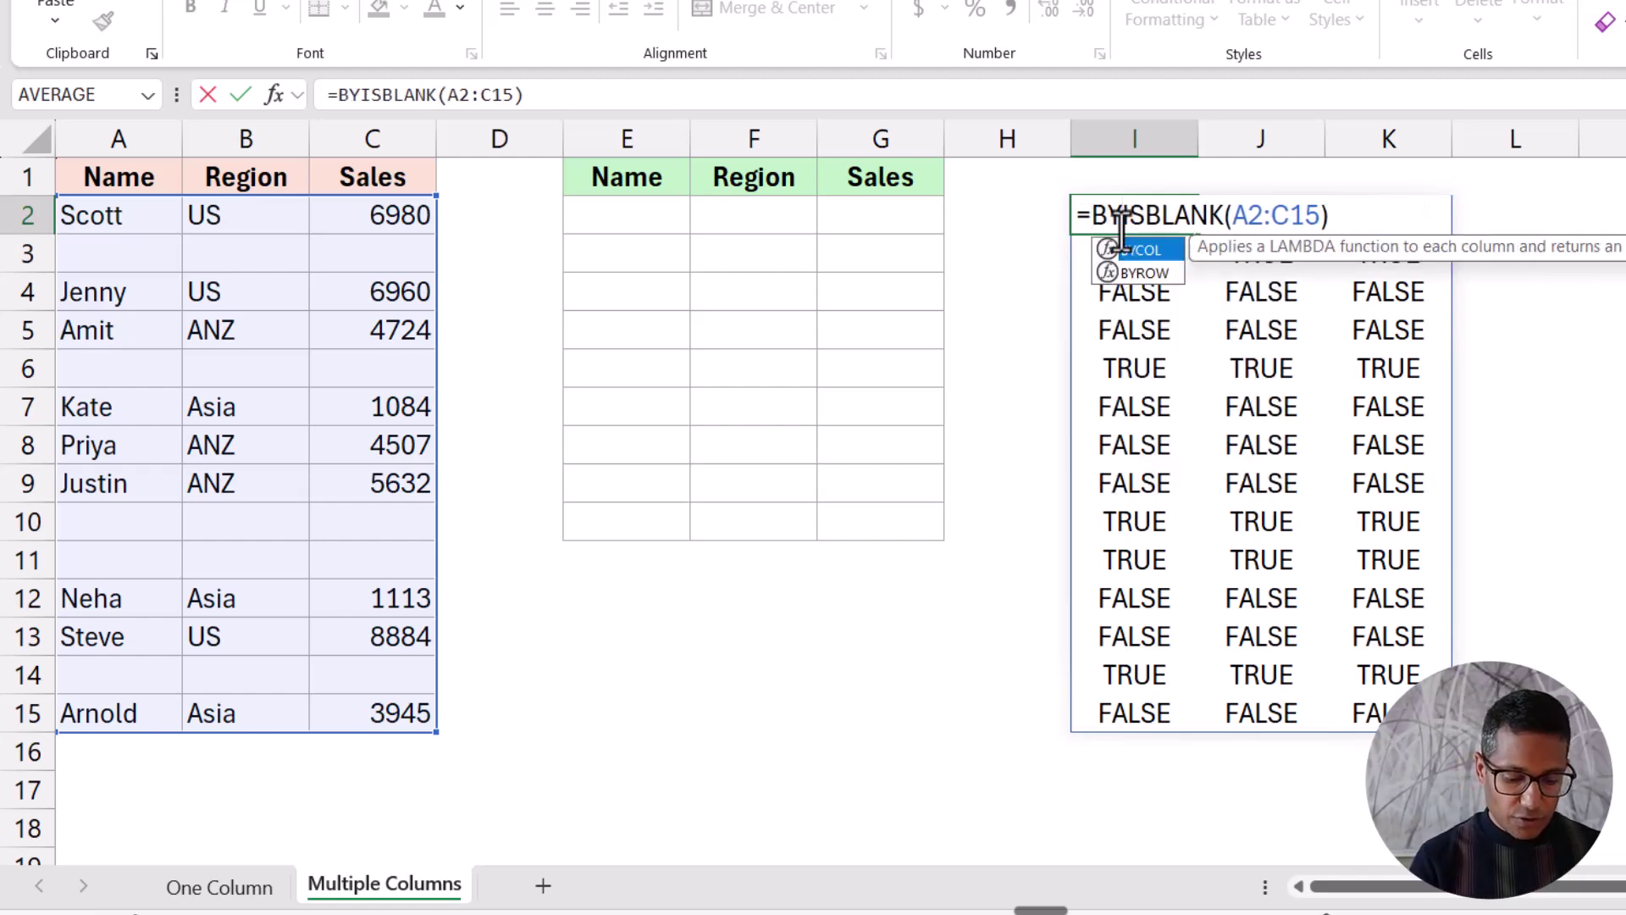
{"action": "type", "text": "("}
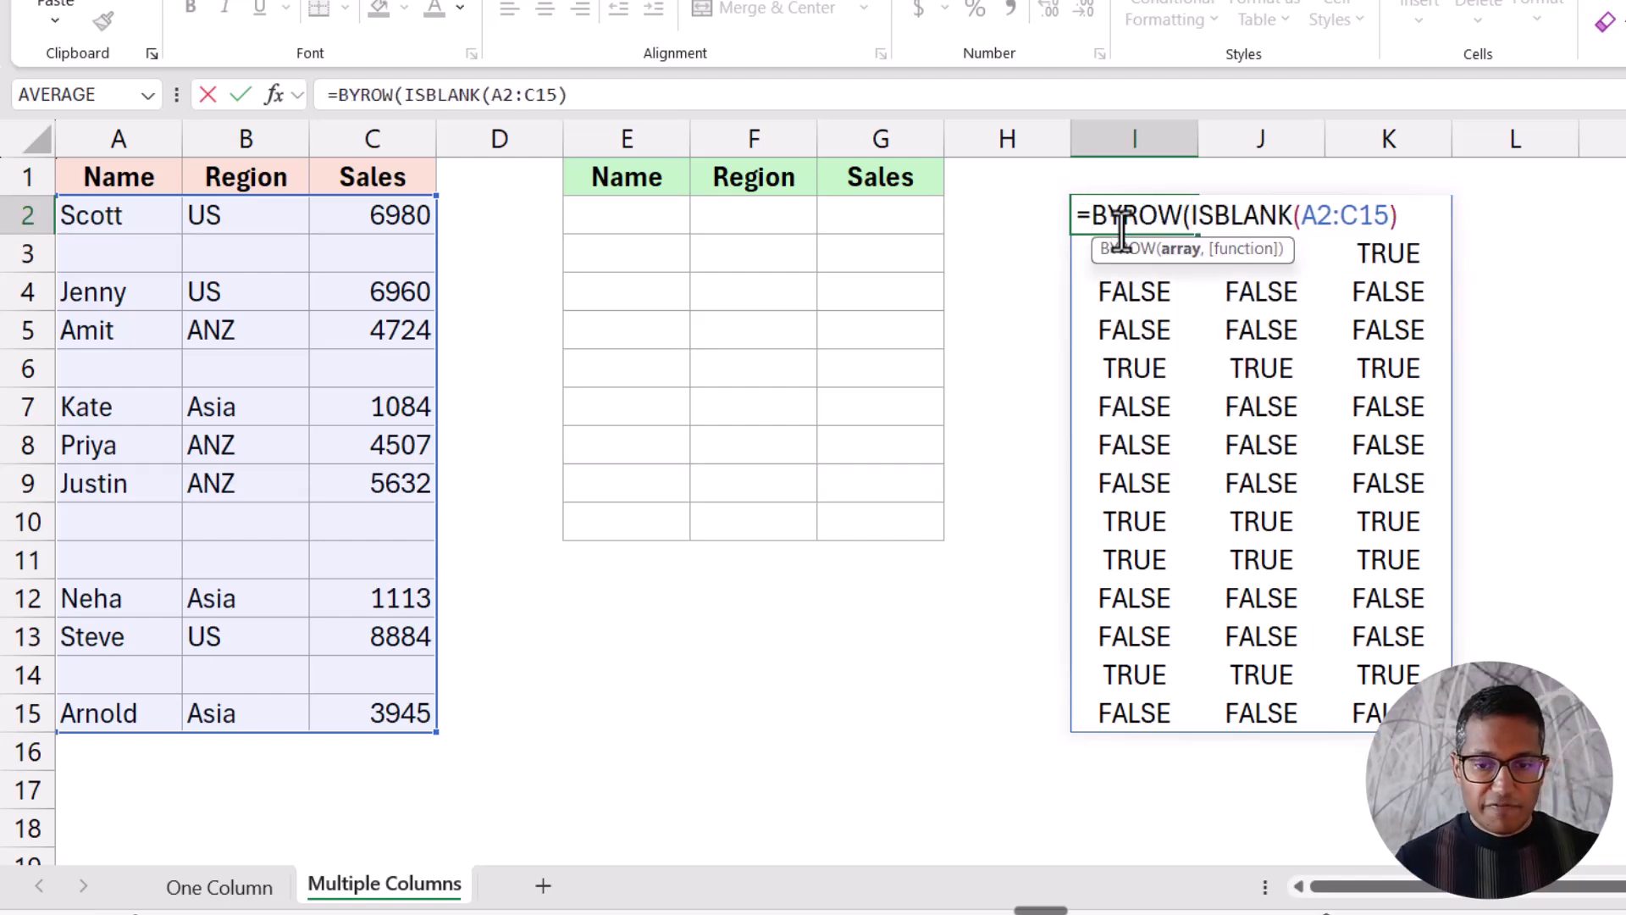
{"action": "left_click_drag", "start_coordinate": [1189, 216], "coordinate": [1401, 214]}
{"action": "left_click", "coordinate": [1407, 216]}
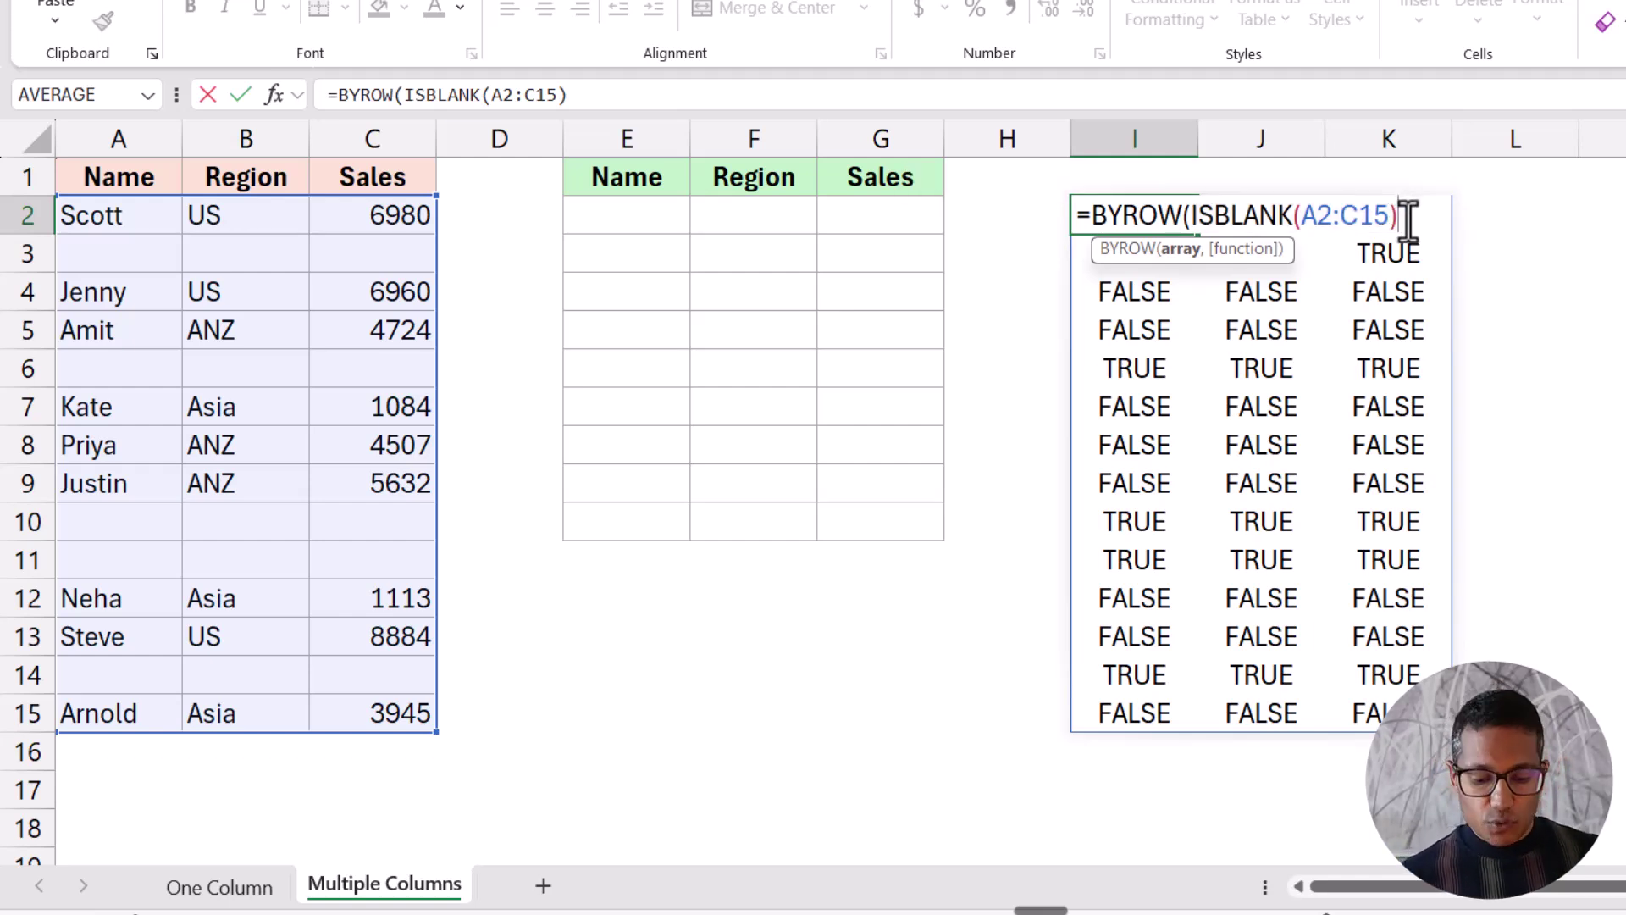
{"action": "type", "text": ","}
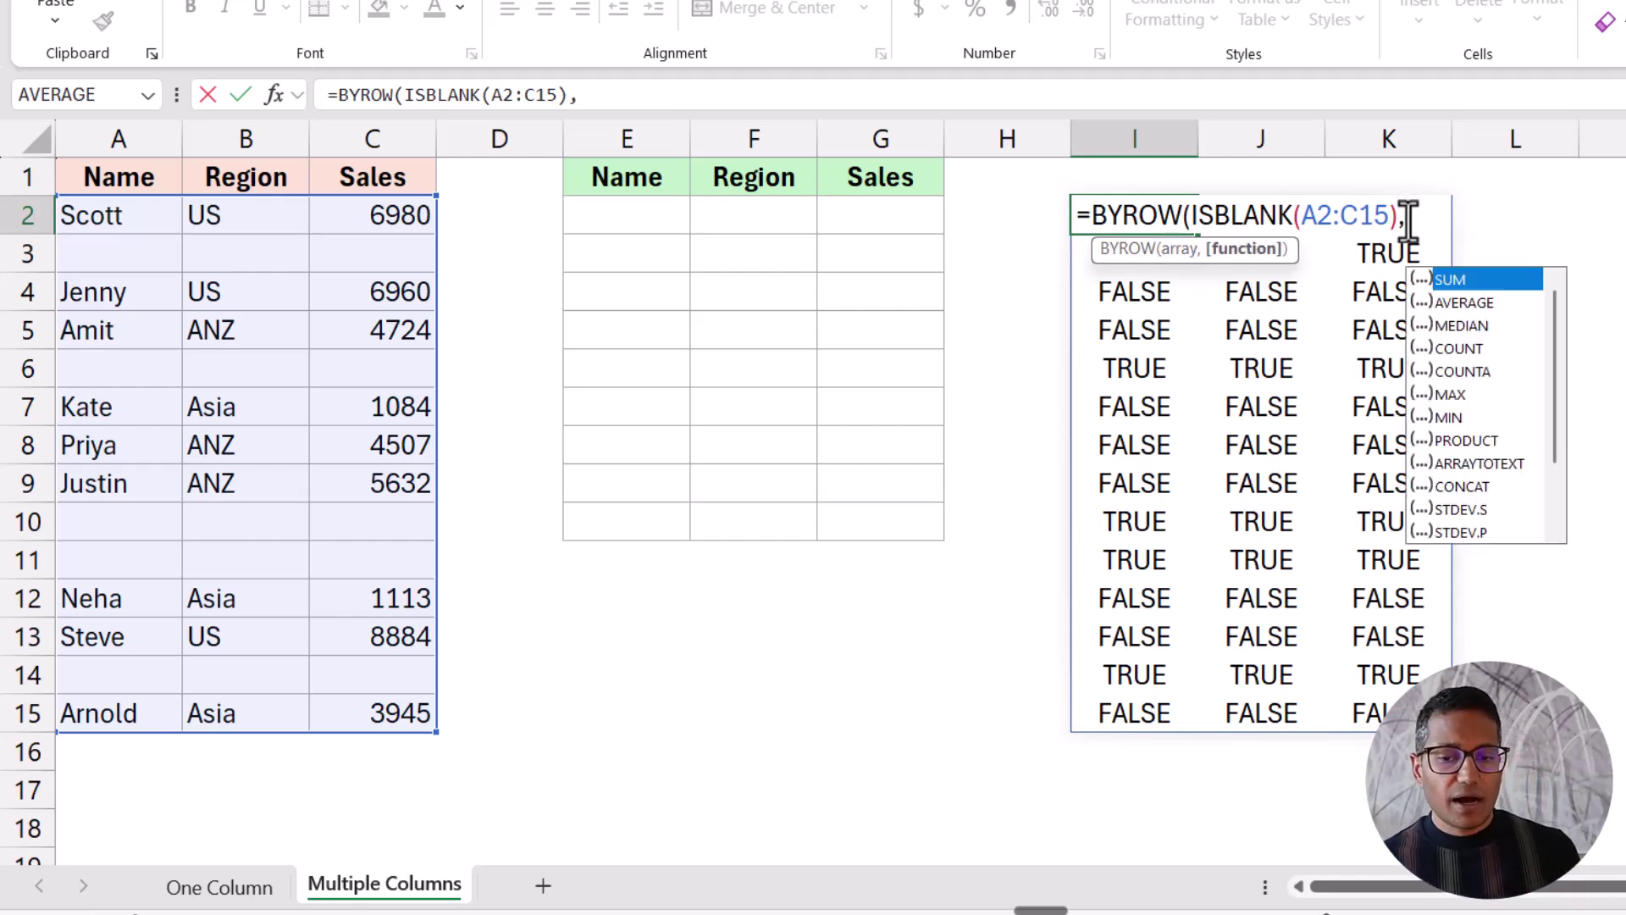
{"action": "left_click_drag", "start_coordinate": [1555, 315], "coordinate": [1563, 375]}
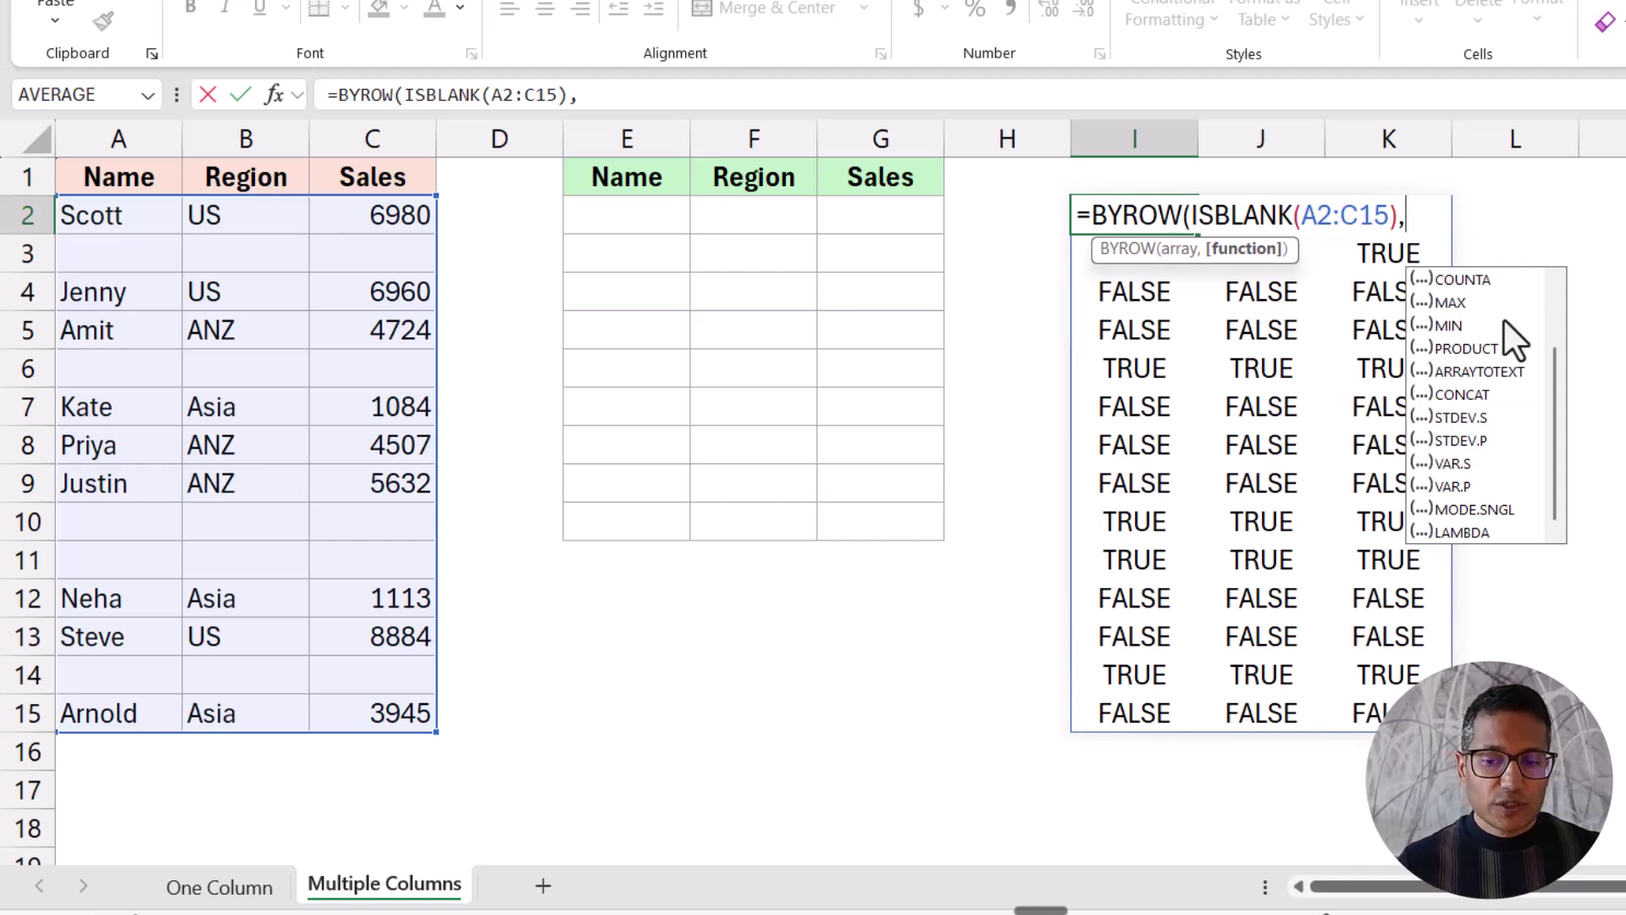
{"action": "mouse_move", "coordinate": [1557, 374]}
{"action": "left_mouse_down"}
{"action": "mouse_move", "coordinate": [1562, 301]}
{"action": "mouse_move", "coordinate": [1558, 380]}
{"action": "left_mouse_up"}
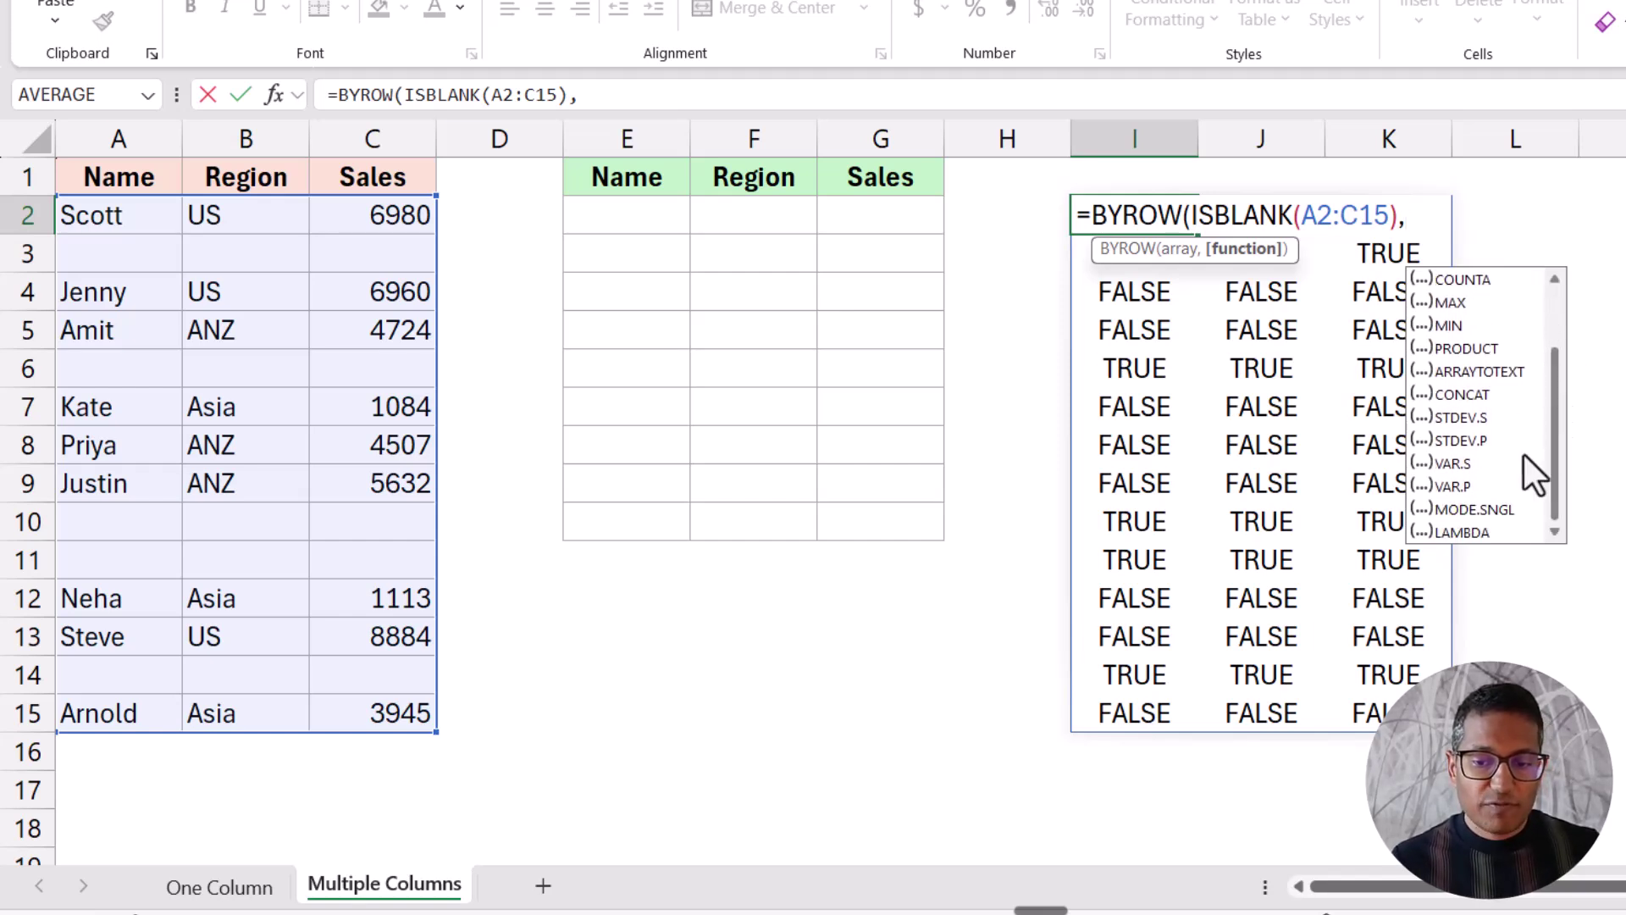
{"action": "double_click", "coordinate": [1470, 532]}
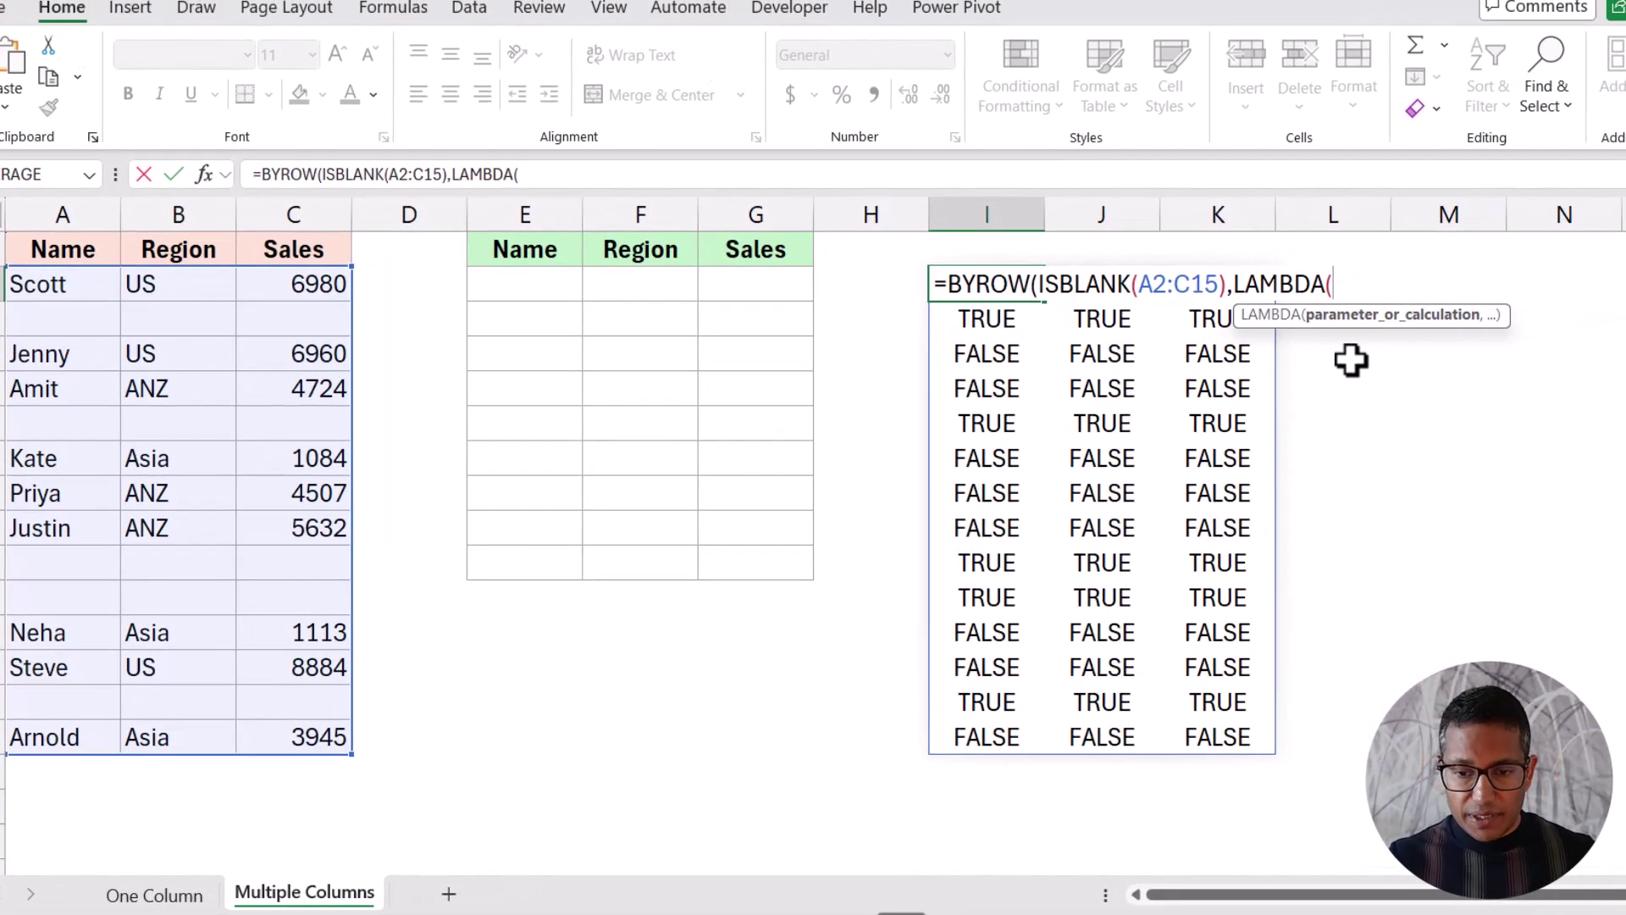
Step: Add the LAMBDA parameter row and begin the AND function in I2's formula
{"action": "type", "text": "o"}
{"action": "key", "text": "BackSpace"}
{"action": "type", "text": "row"}
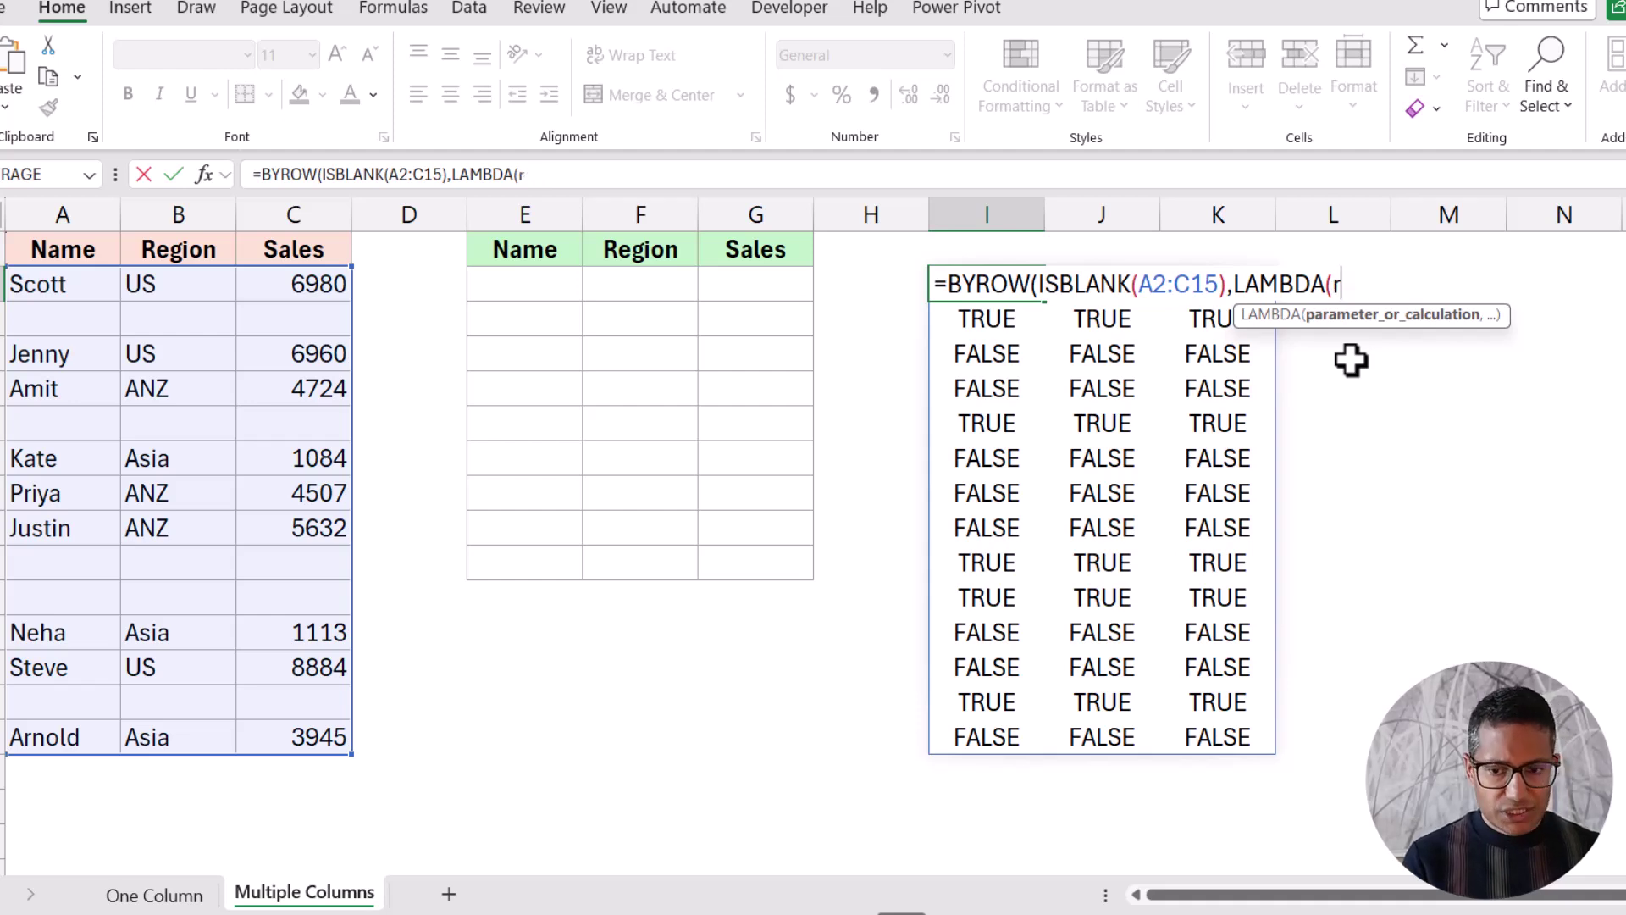
{"action": "type", "text": ","}
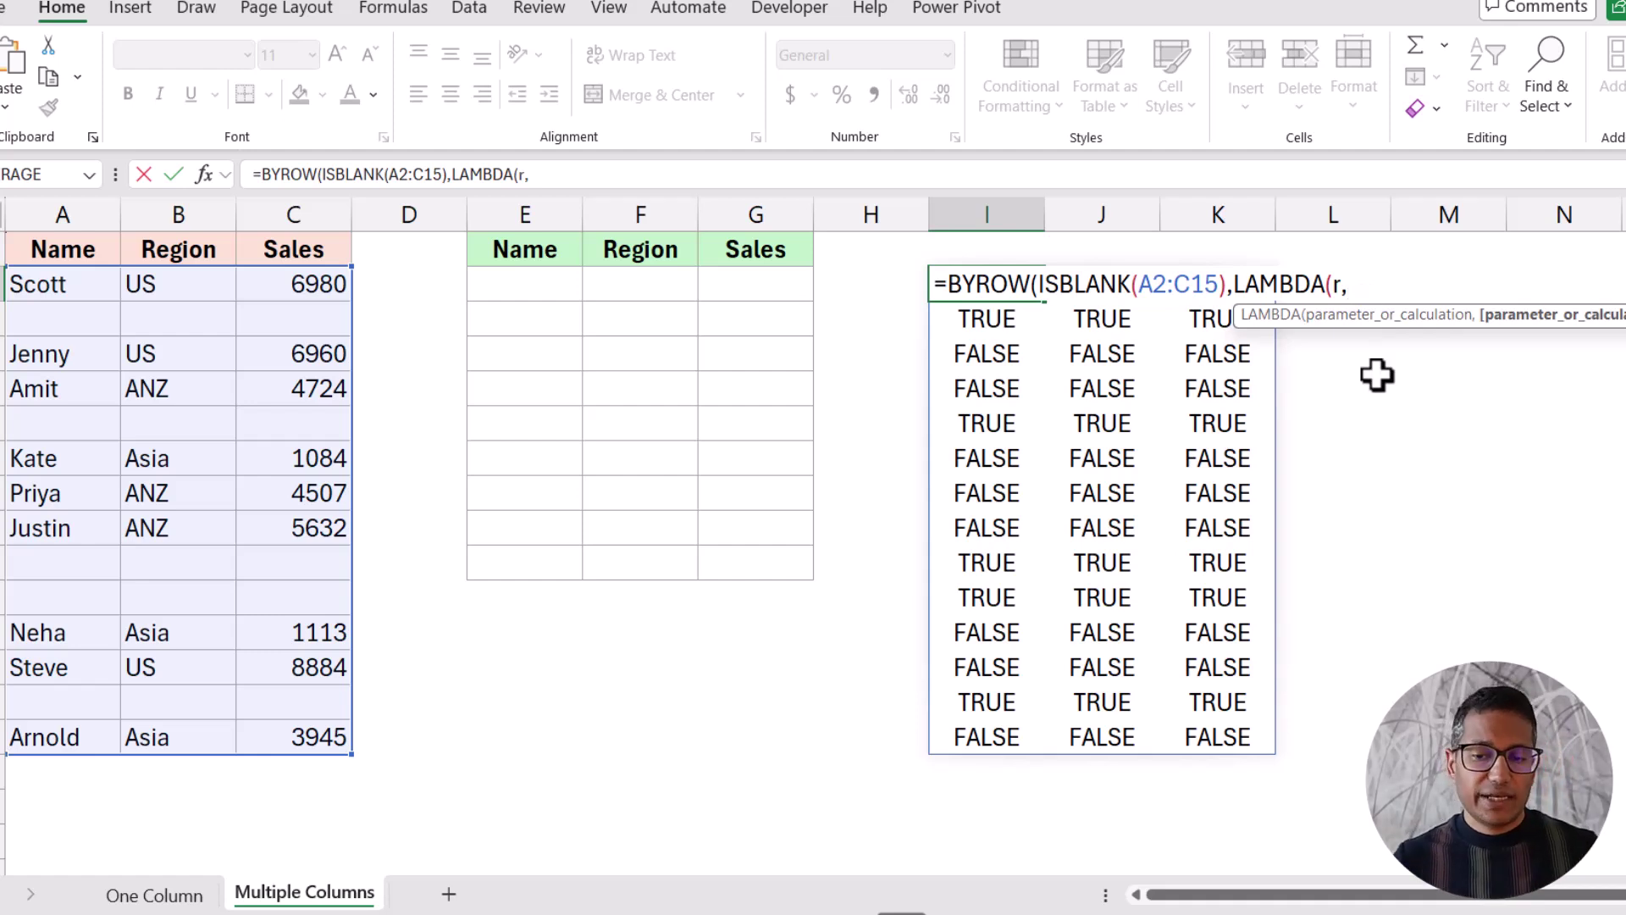
{"action": "type", "text": "AND"}
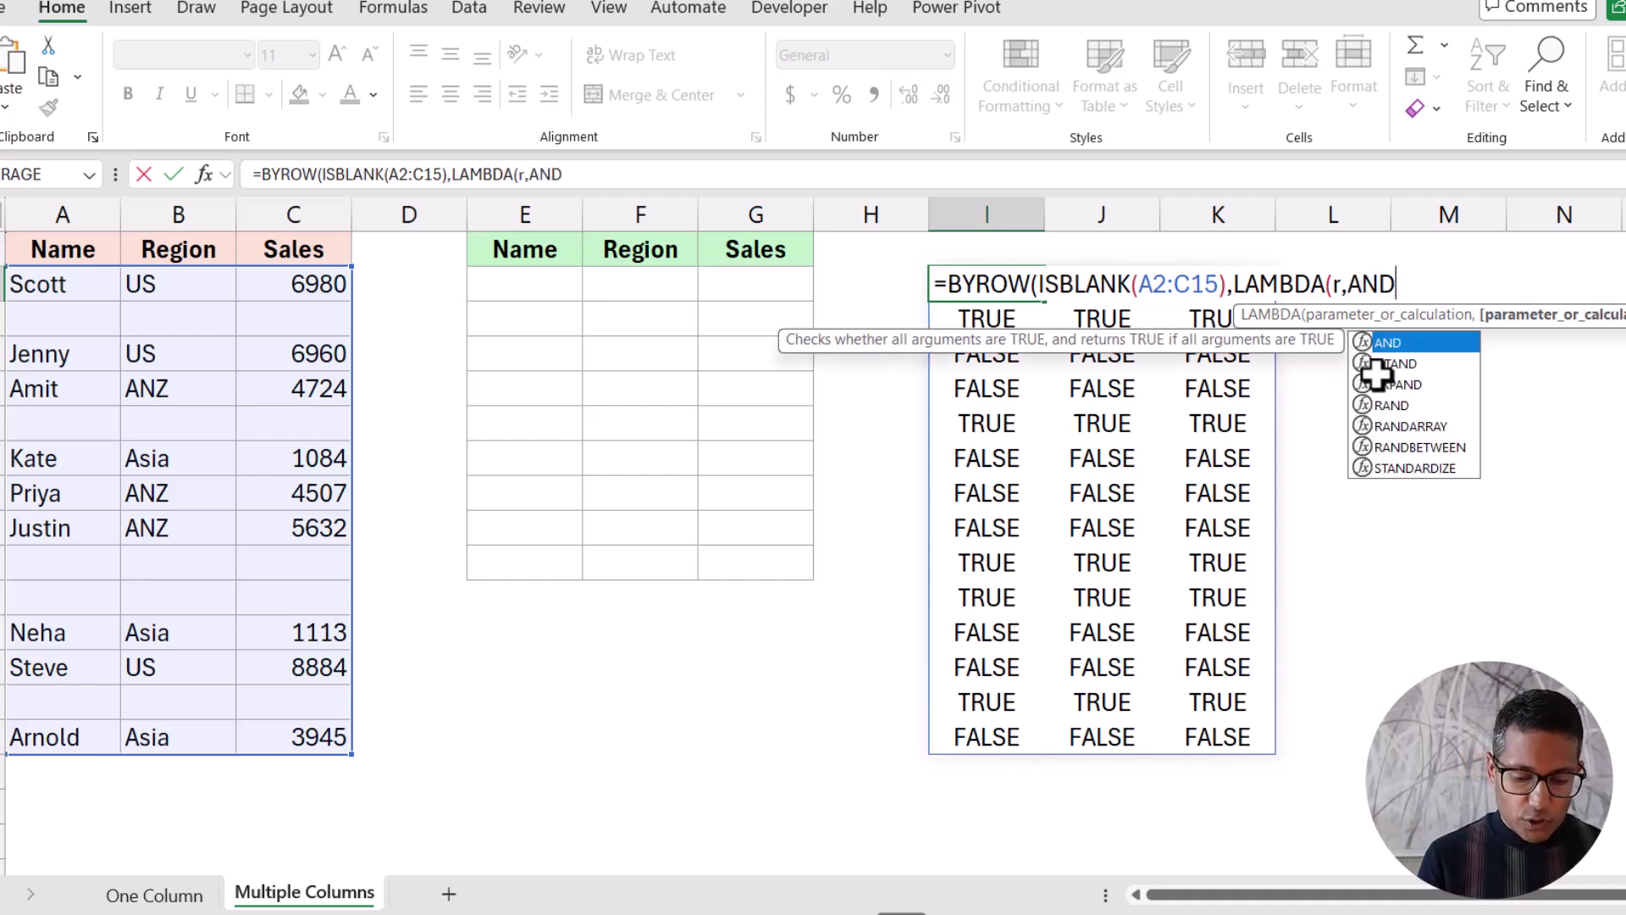
{"action": "type", "text": "(r"}
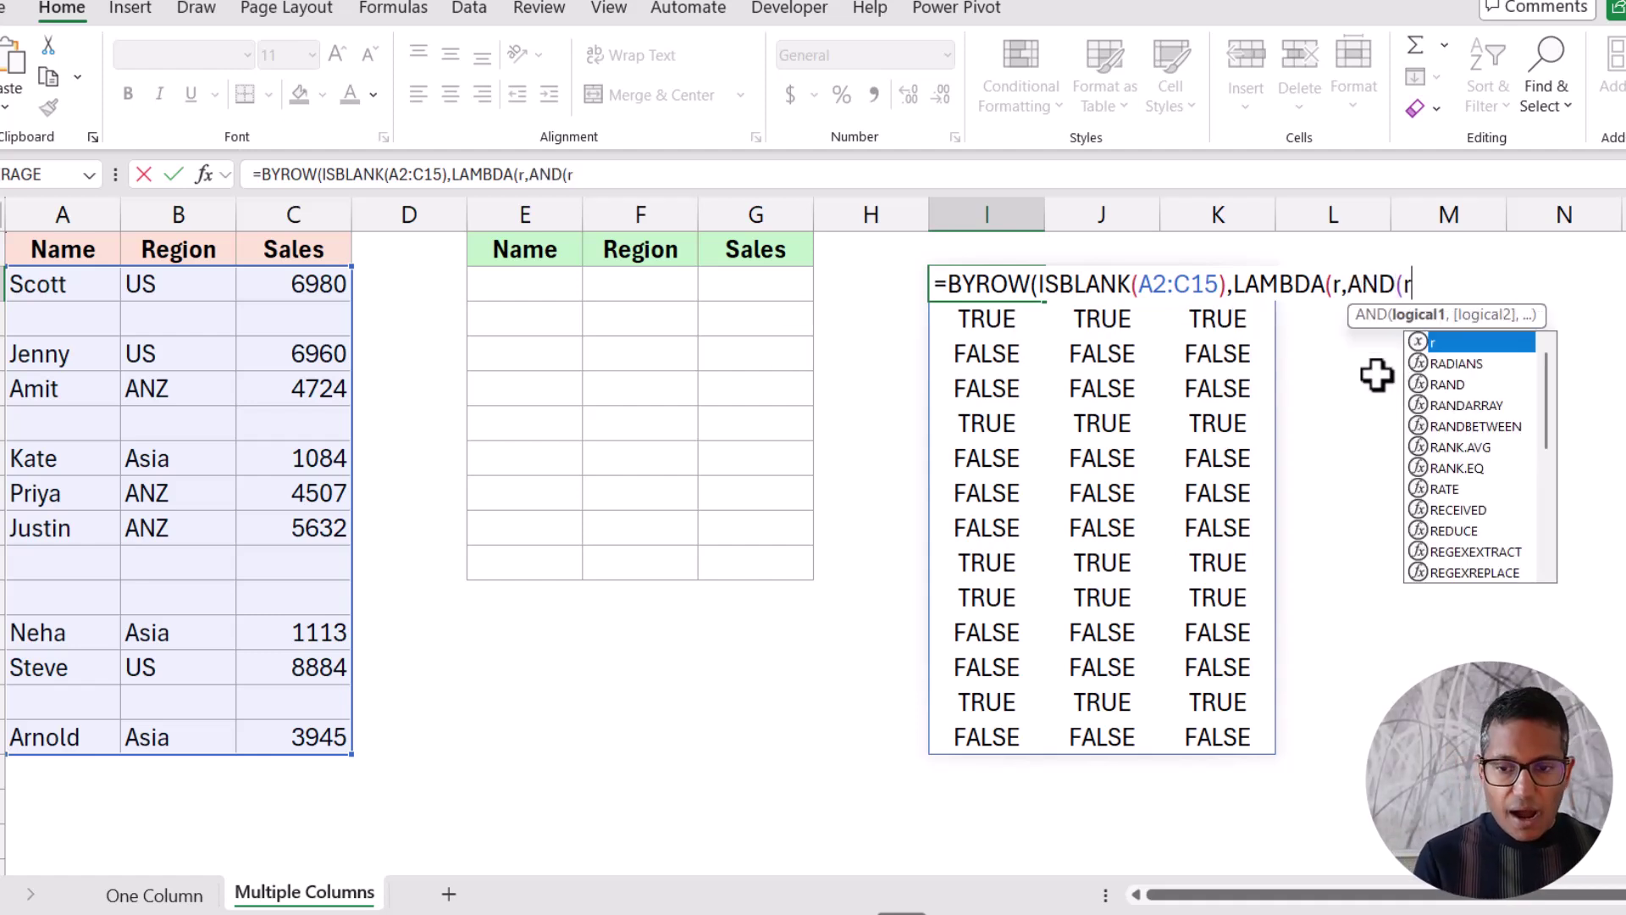
{"action": "type", "text": "))"}
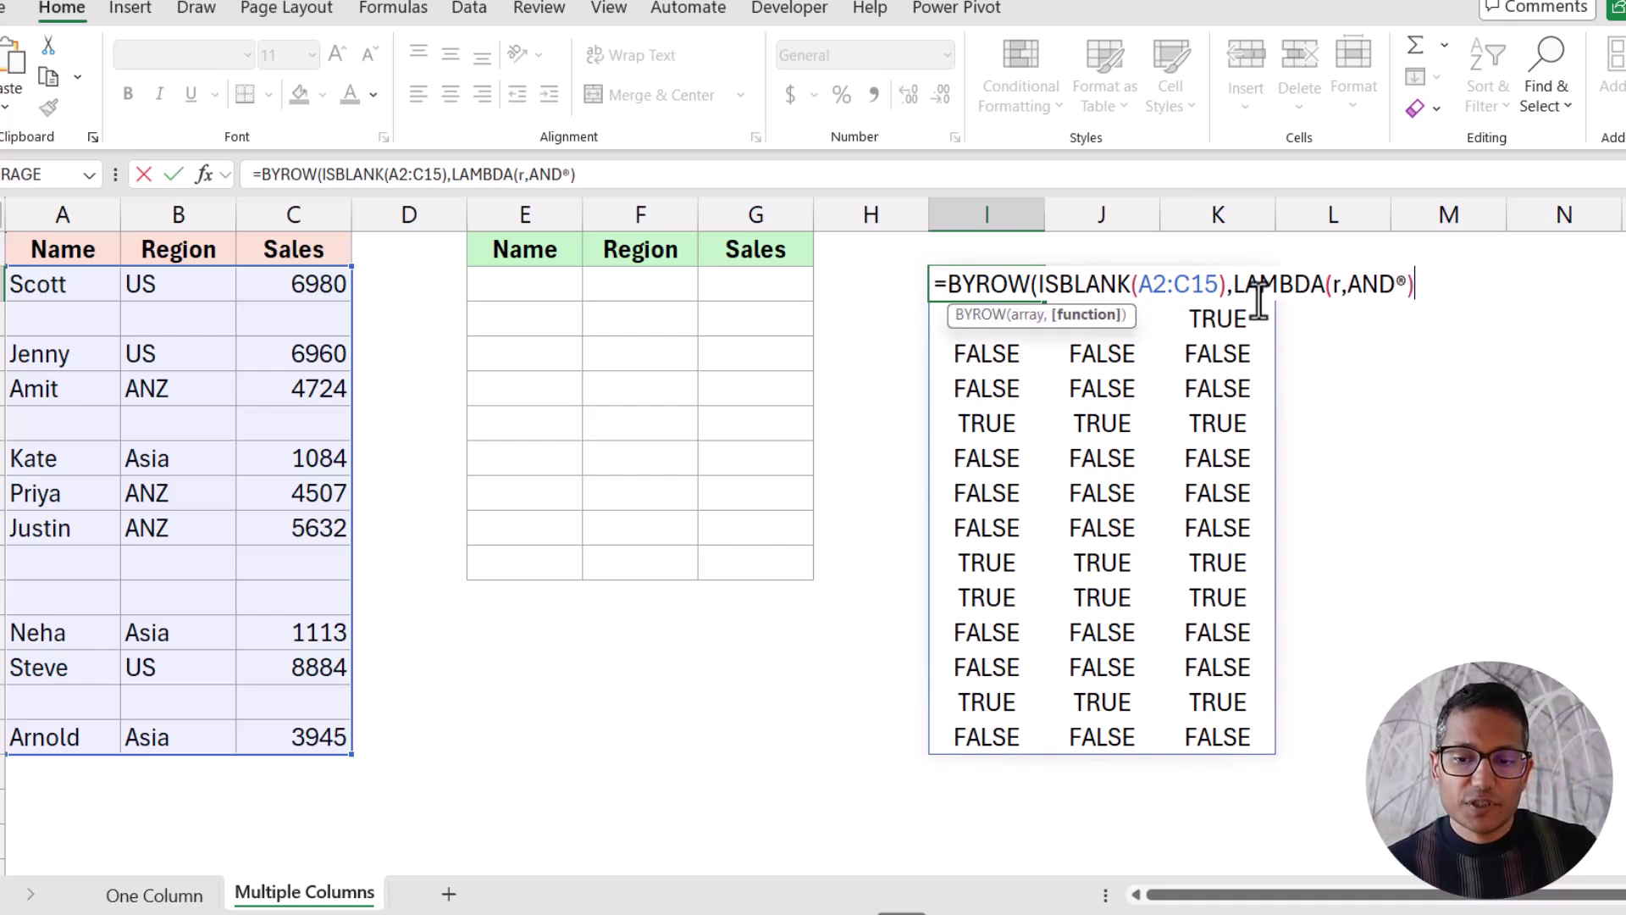
{"action": "key", "text": "Left"}
{"action": "key", "text": "BackSpace"}
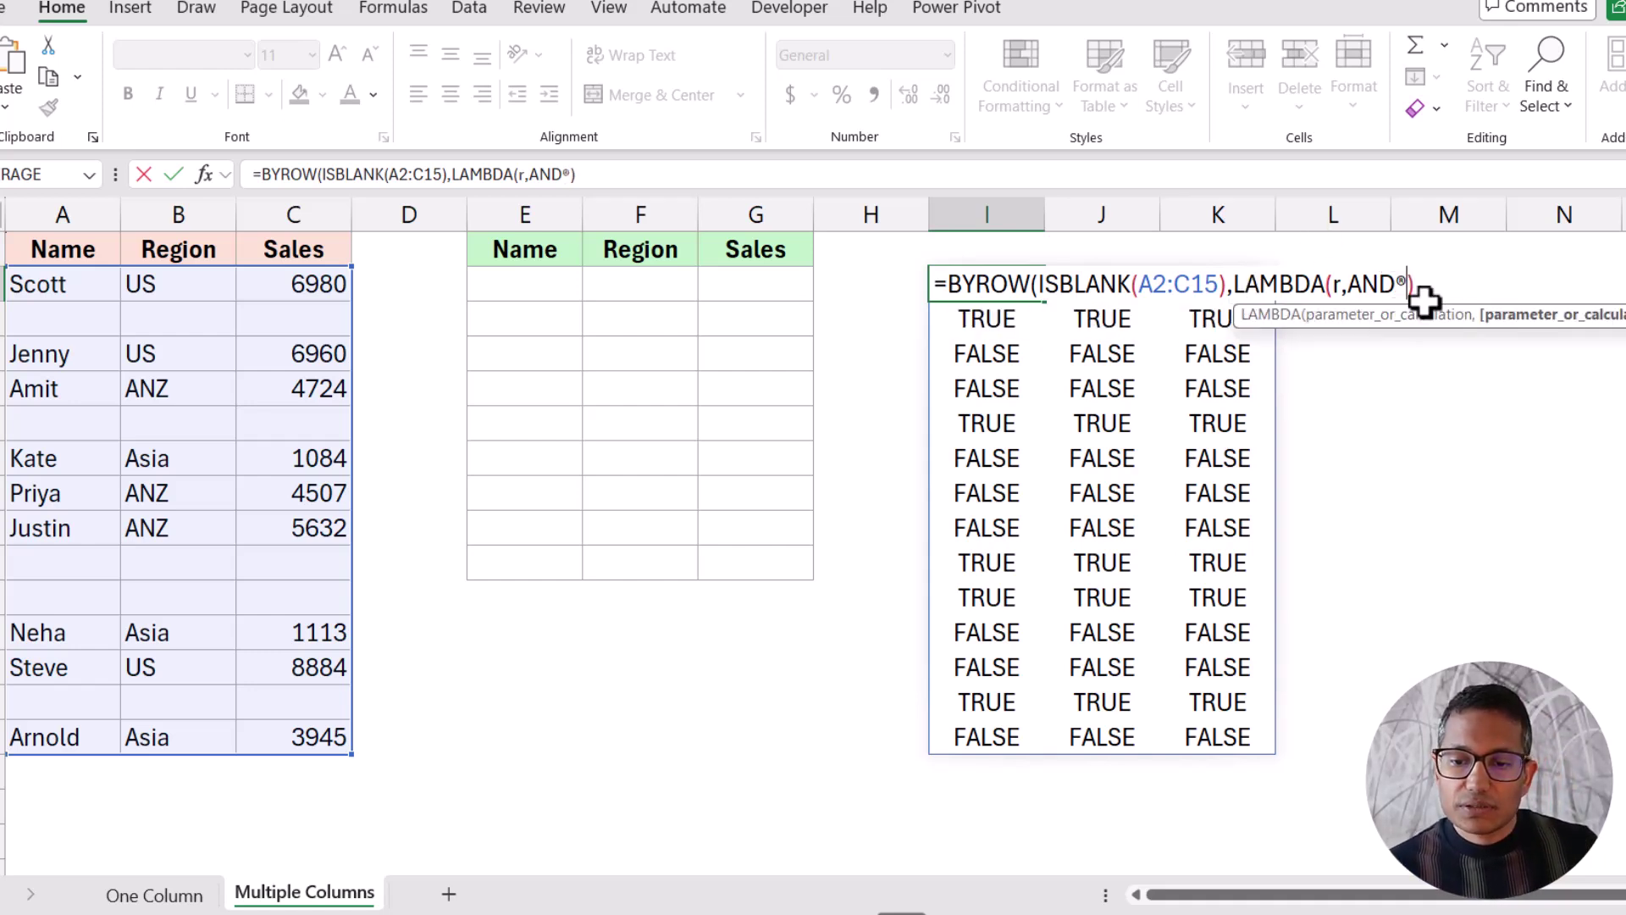
{"action": "type", "text": "("}
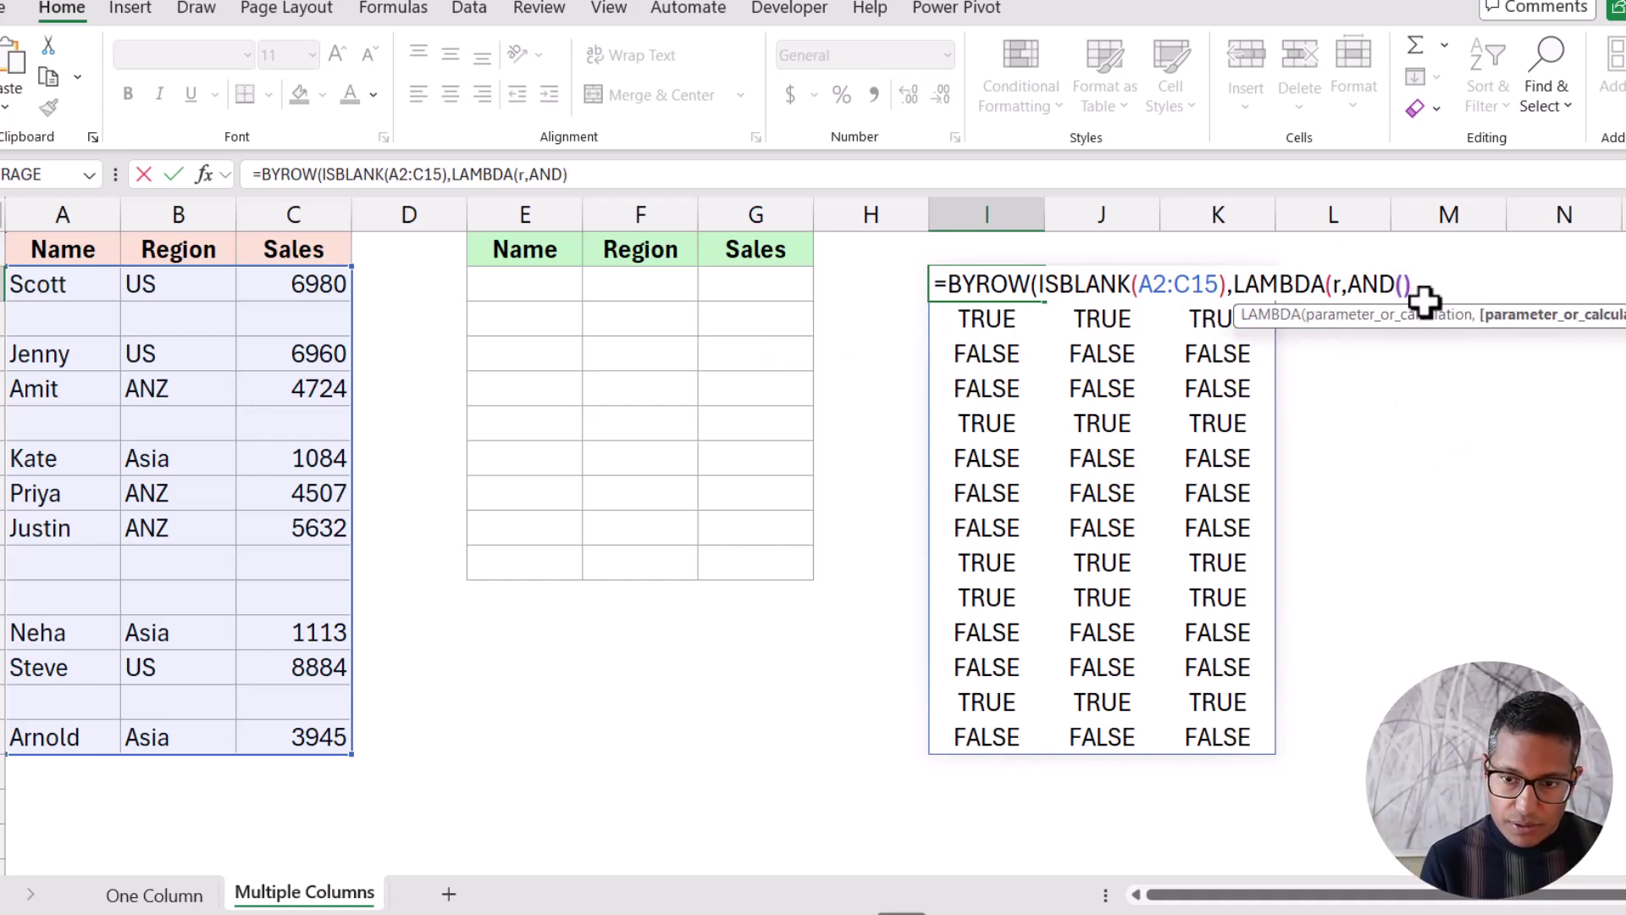
{"action": "type", "text": "r"}
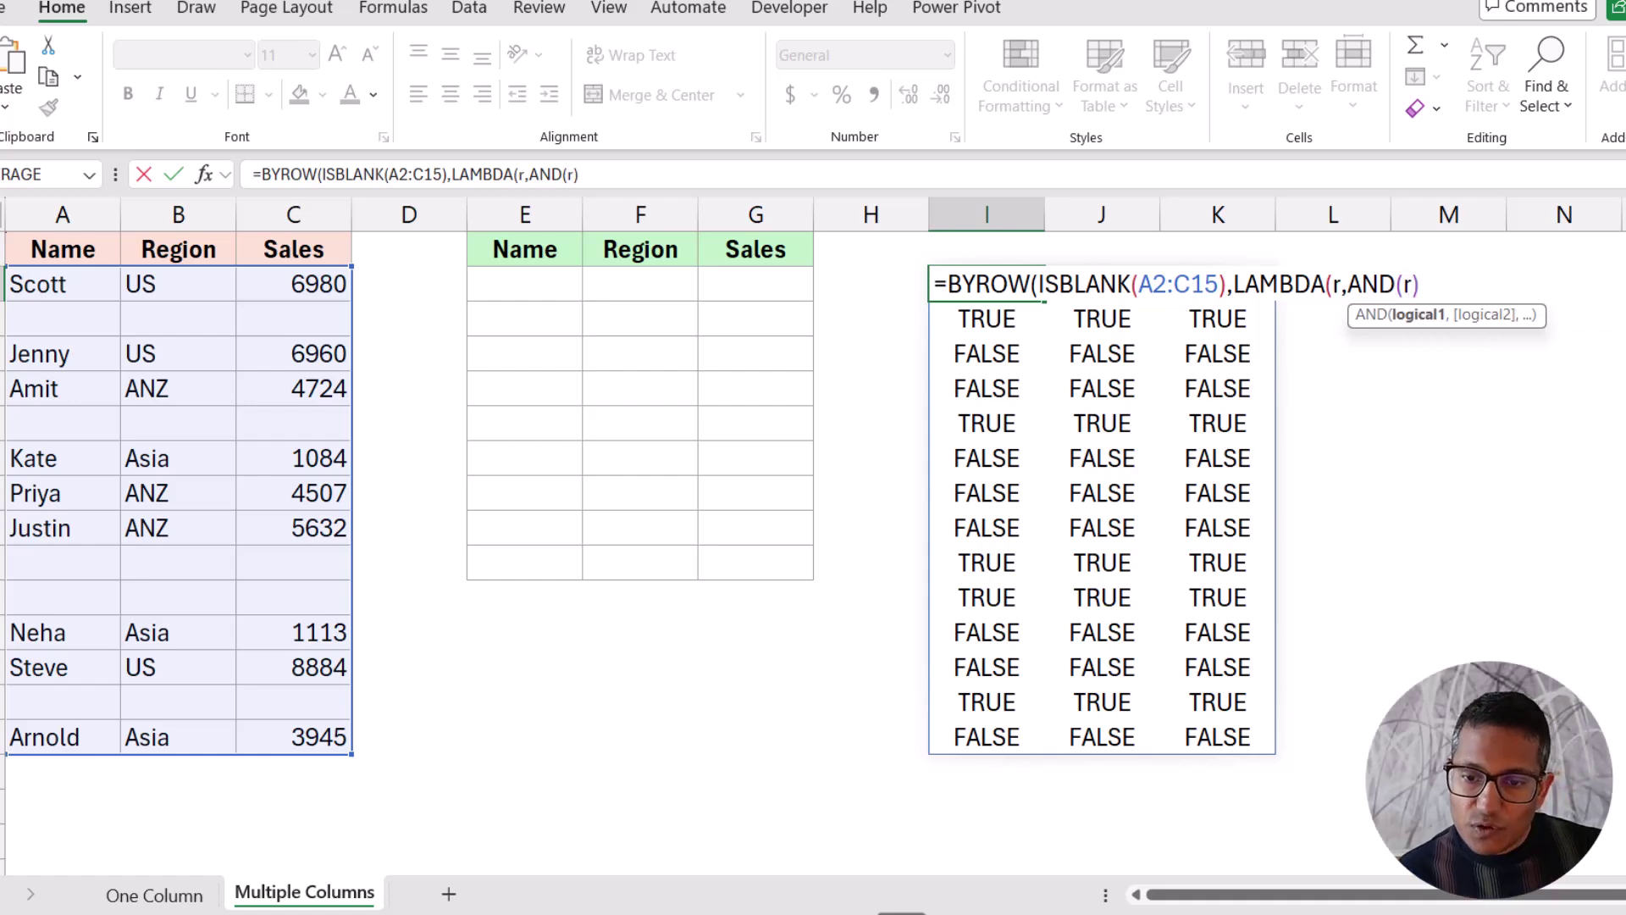
Step: Fix typos so I2 reads =BYROW(ISBLANK(A2:C15),LAMBDA(row,AND(row))) and commit it
{"action": "key", "text": "Left"}
{"action": "key", "text": "Left"}
{"action": "key", "text": "Left"}
{"action": "key", "text": "Left"}
{"action": "key", "text": "Left"}
{"action": "key", "text": "Left"}
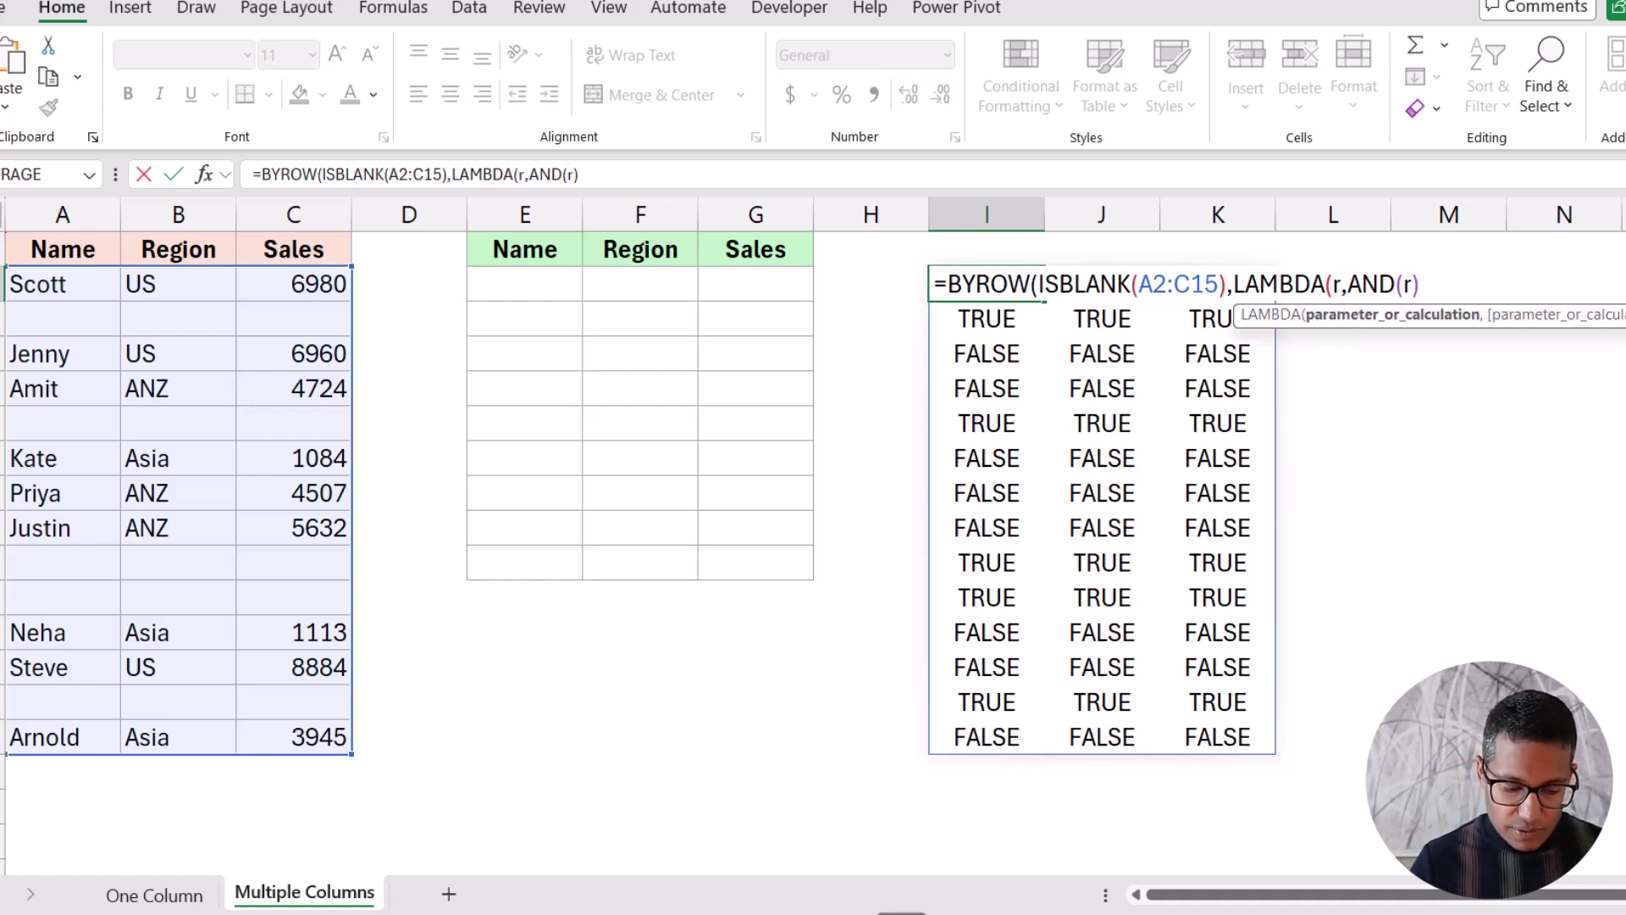
{"action": "type", "text": "ow"}
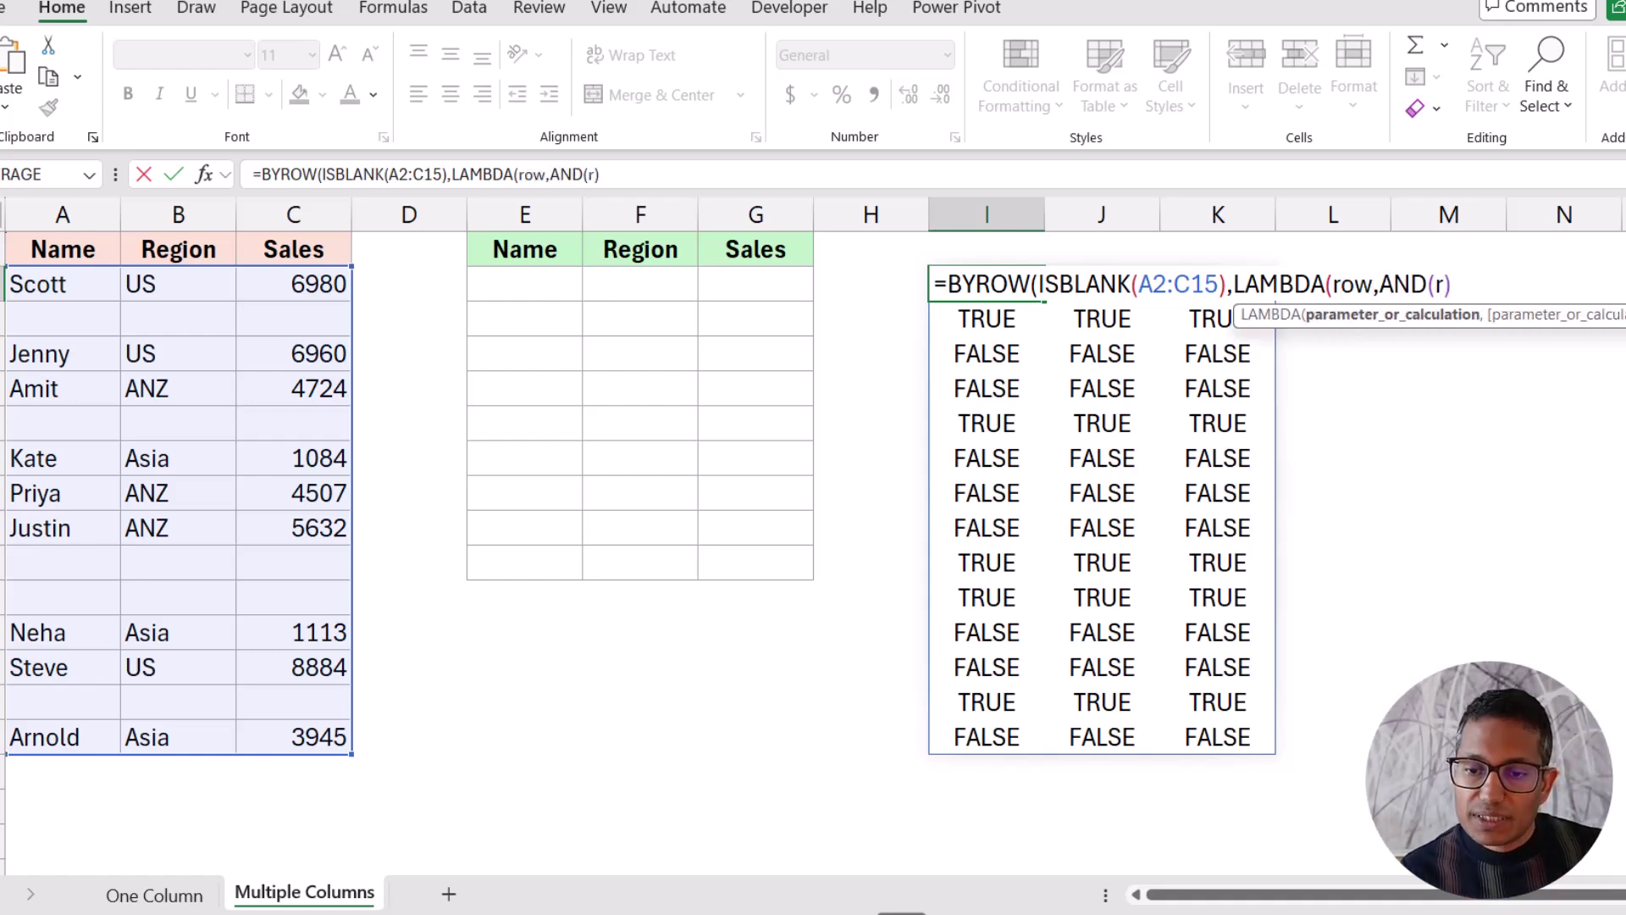
{"action": "key", "text": "Right"}
{"action": "key", "text": "Right"}
{"action": "key", "text": "Right"}
{"action": "key", "text": "Right"}
{"action": "key", "text": "Right"}
{"action": "key", "text": "Right"}
{"action": "key", "text": "BackSpace"}
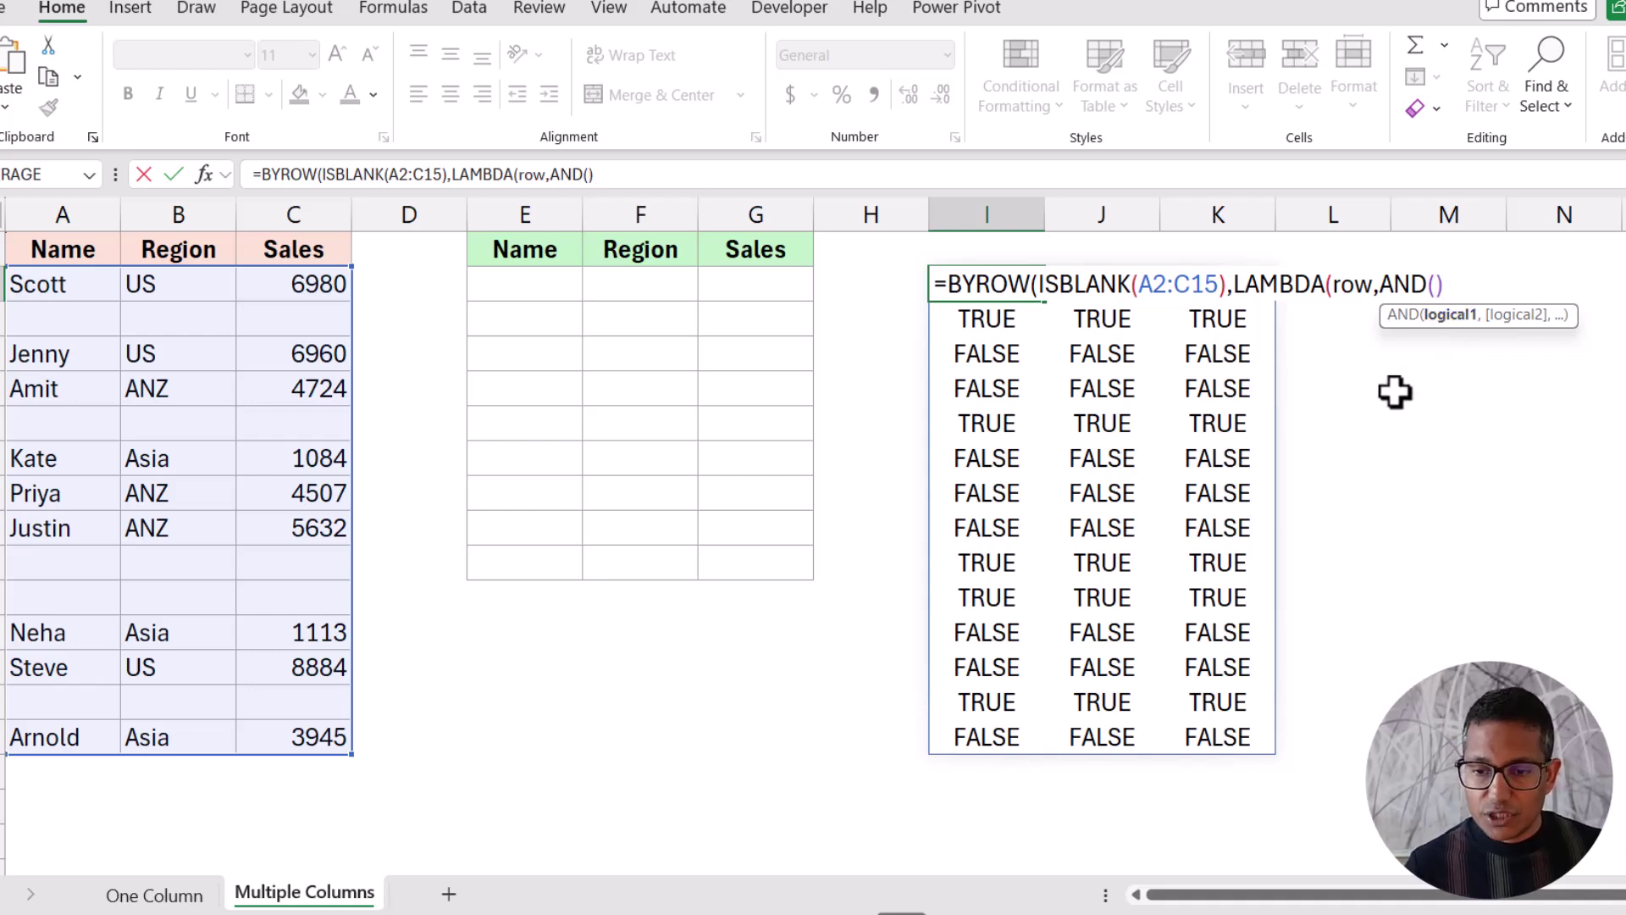
{"action": "type", "text": "row"}
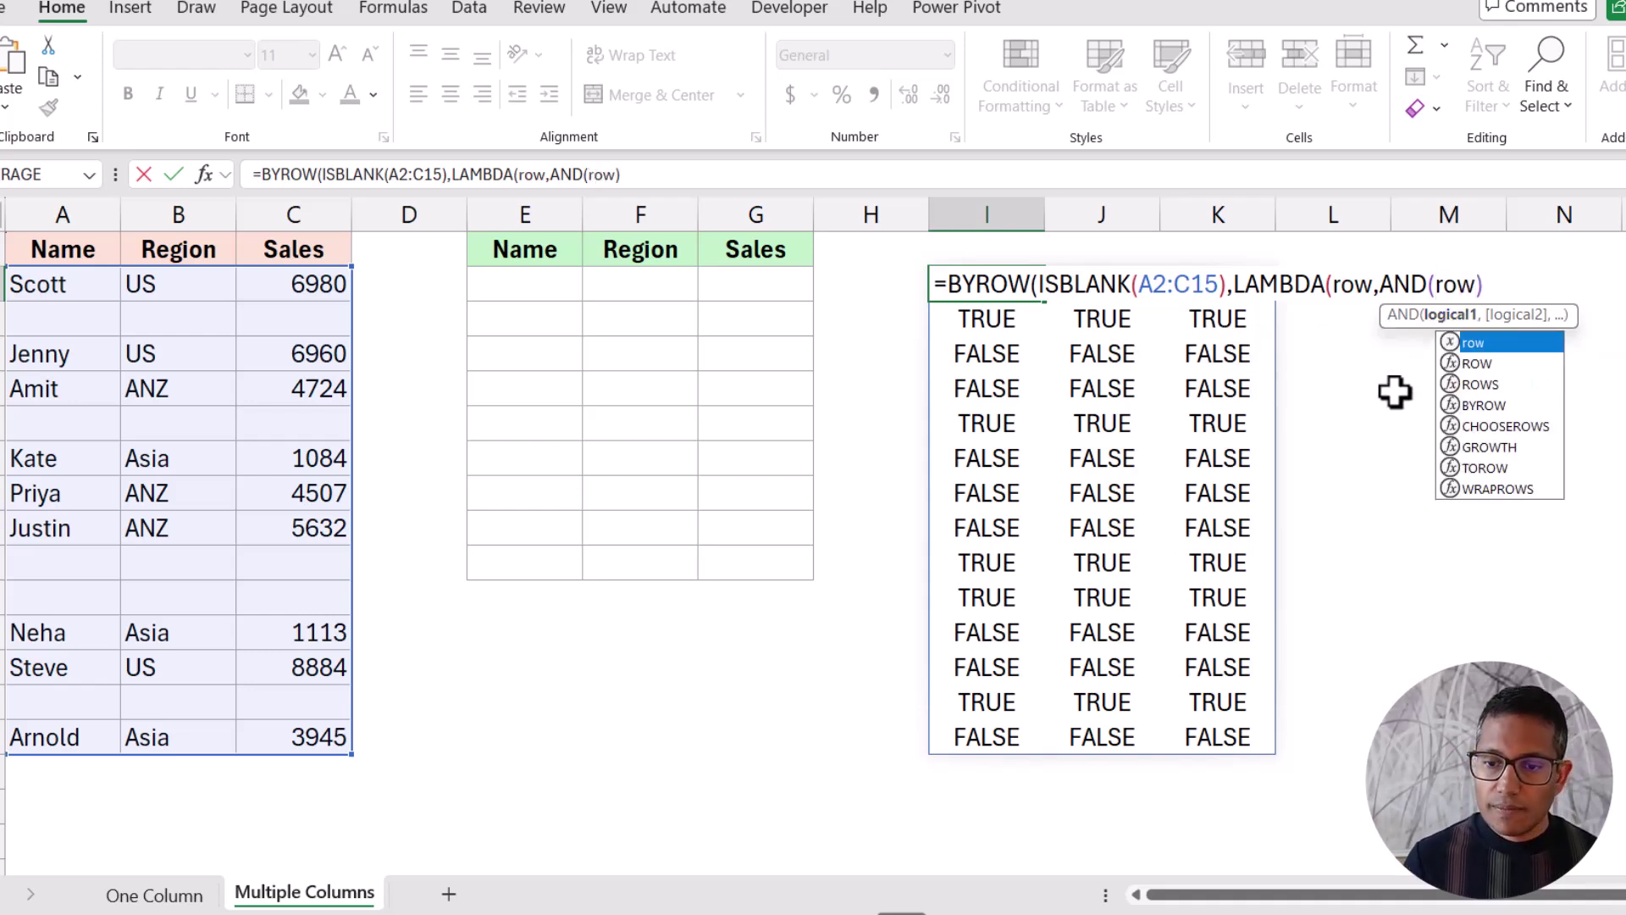
{"action": "left_click", "coordinate": [1486, 282]}
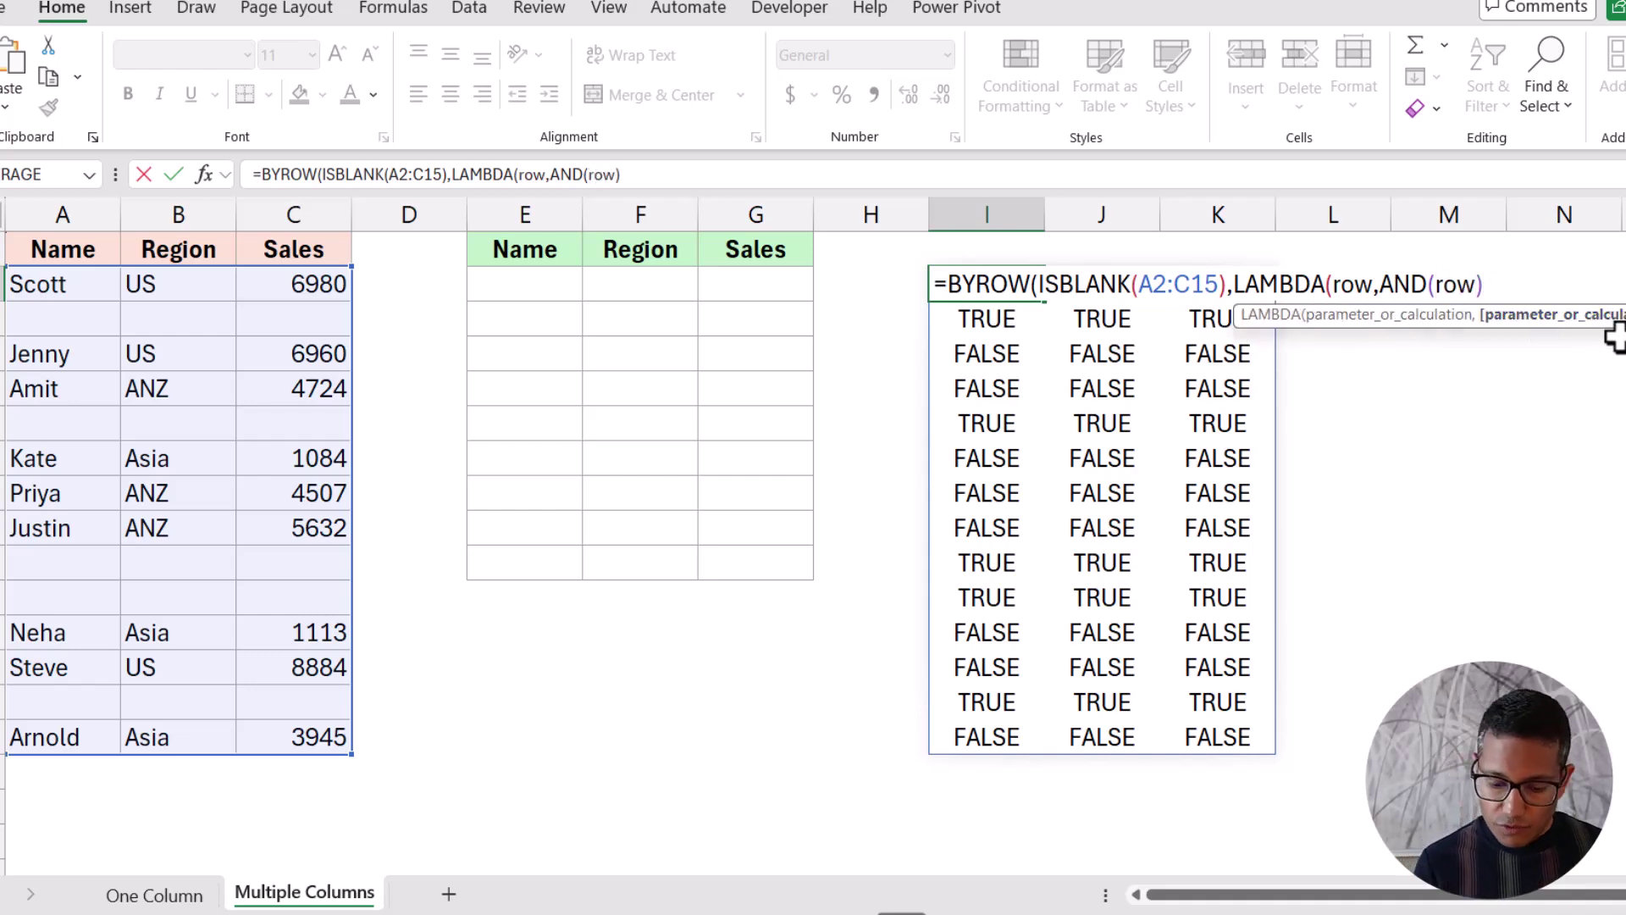
{"action": "type", "text": ")"}
{"action": "key", "text": "Up"}
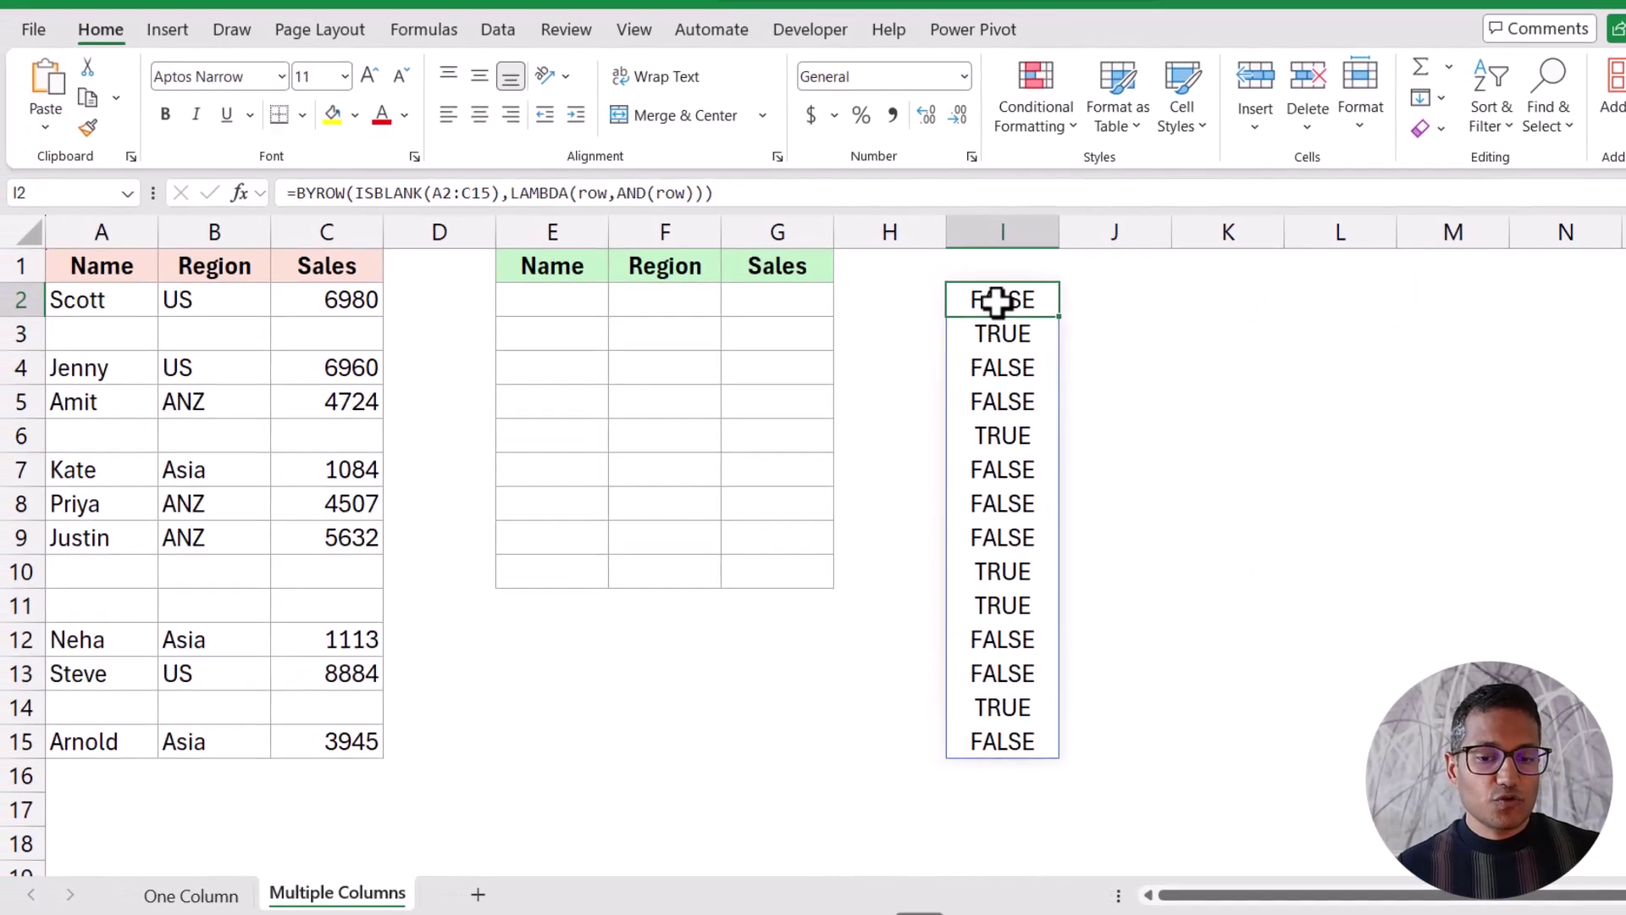
Step: Wrap I2's BYROW formula in NOT so data rows show TRUE and blank rows FALSE
{"action": "left_click_drag", "start_coordinate": [120, 299], "coordinate": [337, 301]}
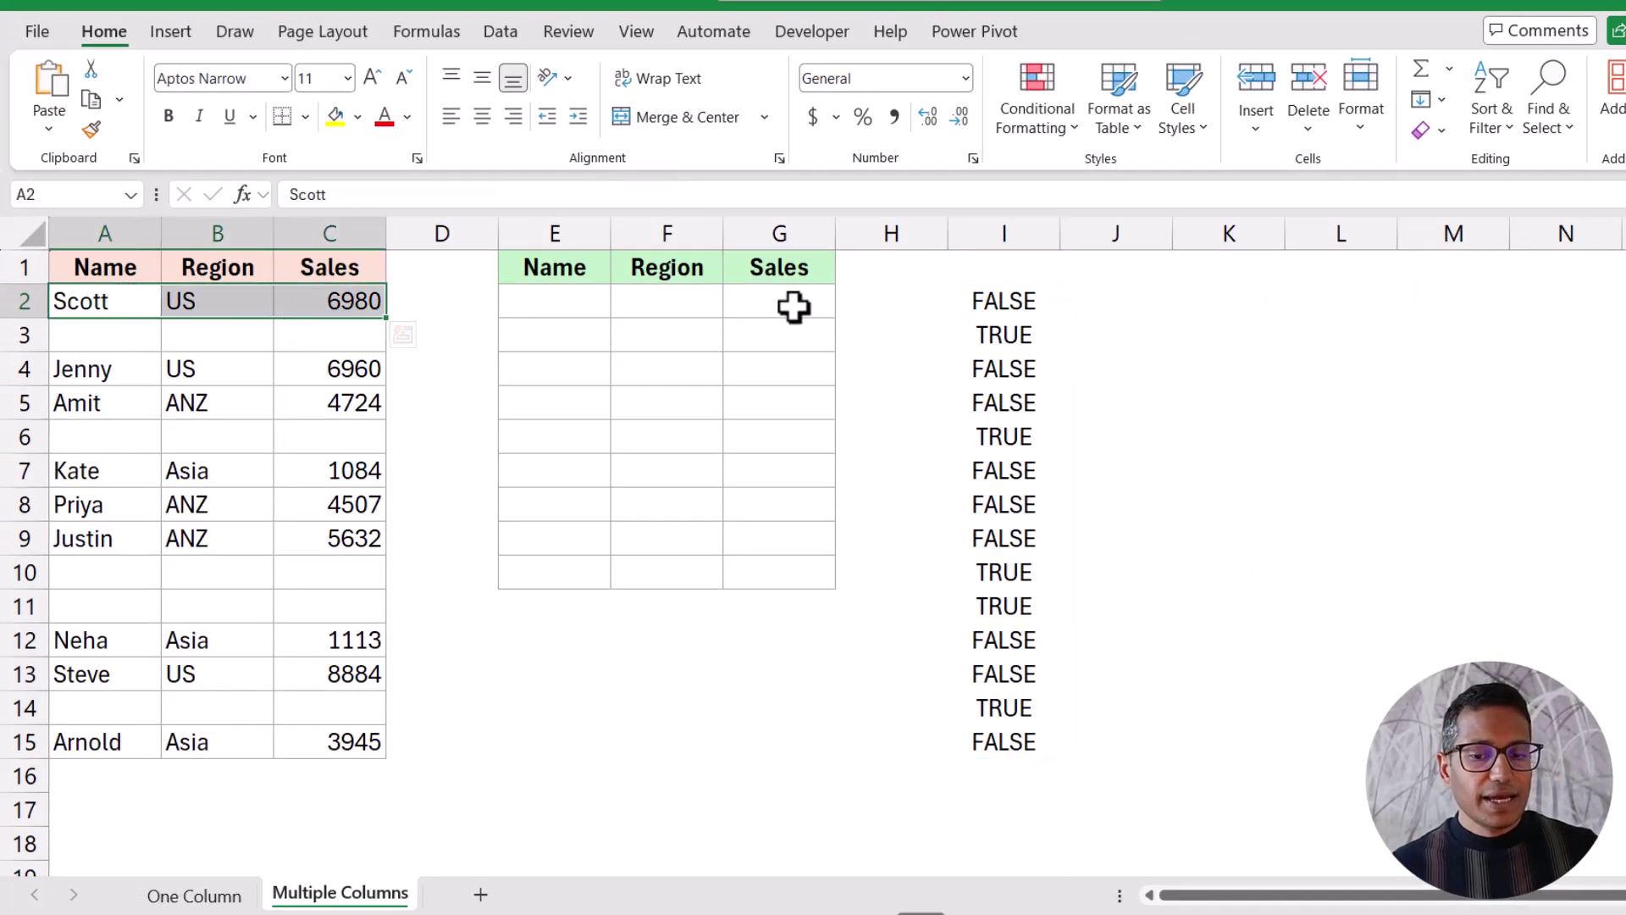
{"action": "left_click", "coordinate": [983, 337]}
{"action": "left_click", "coordinate": [988, 301]}
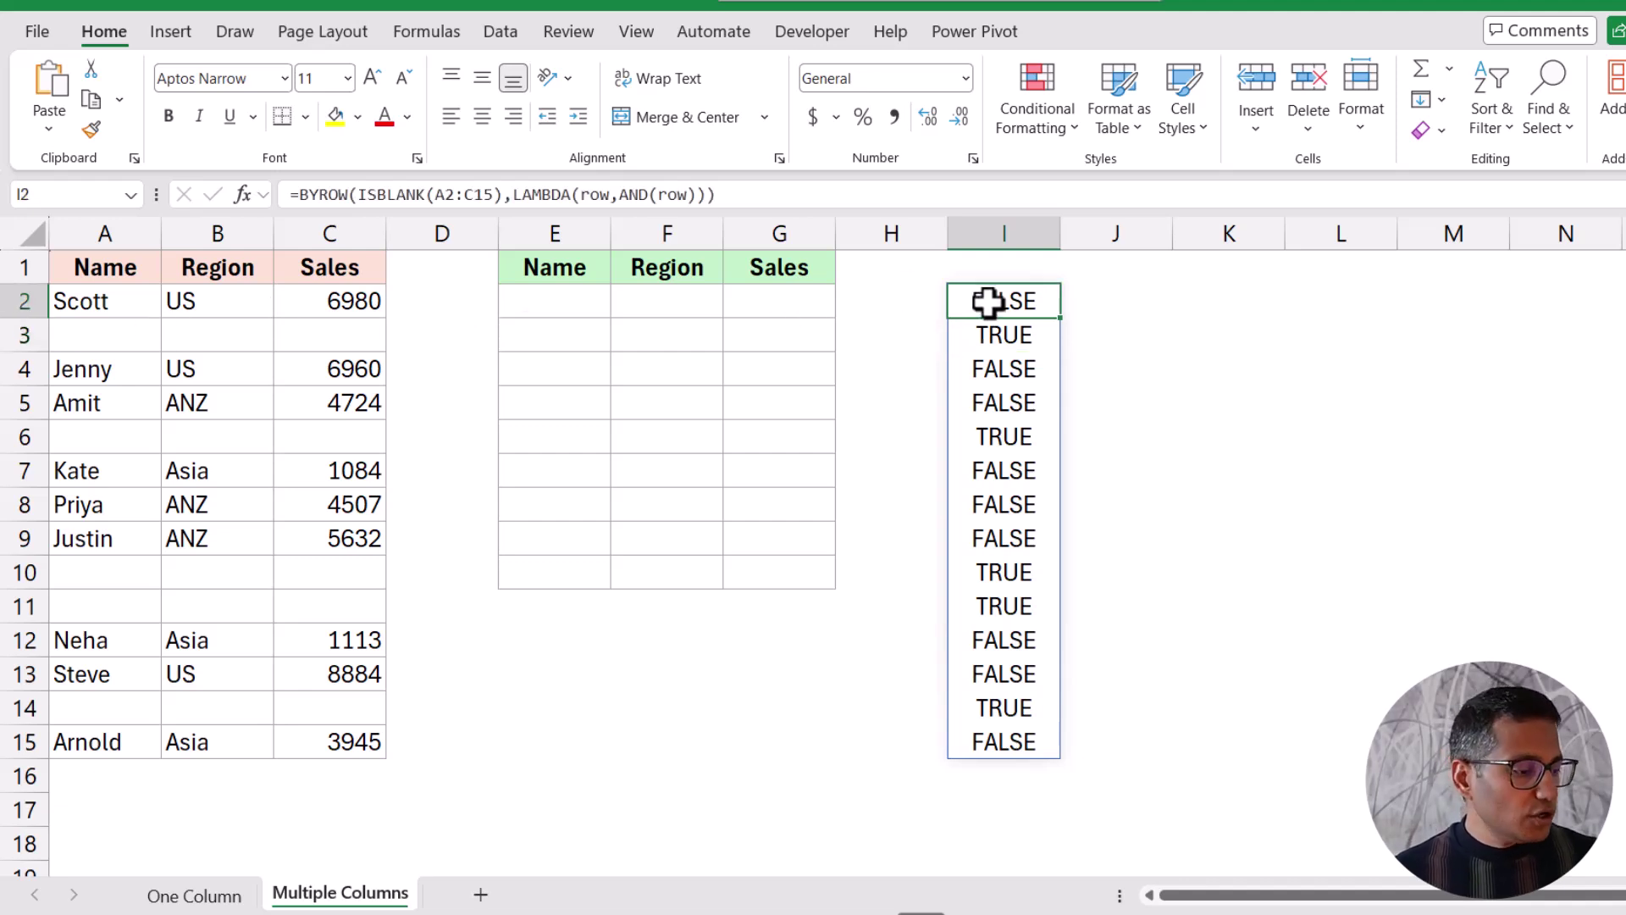
{"action": "double_click", "coordinate": [987, 302]}
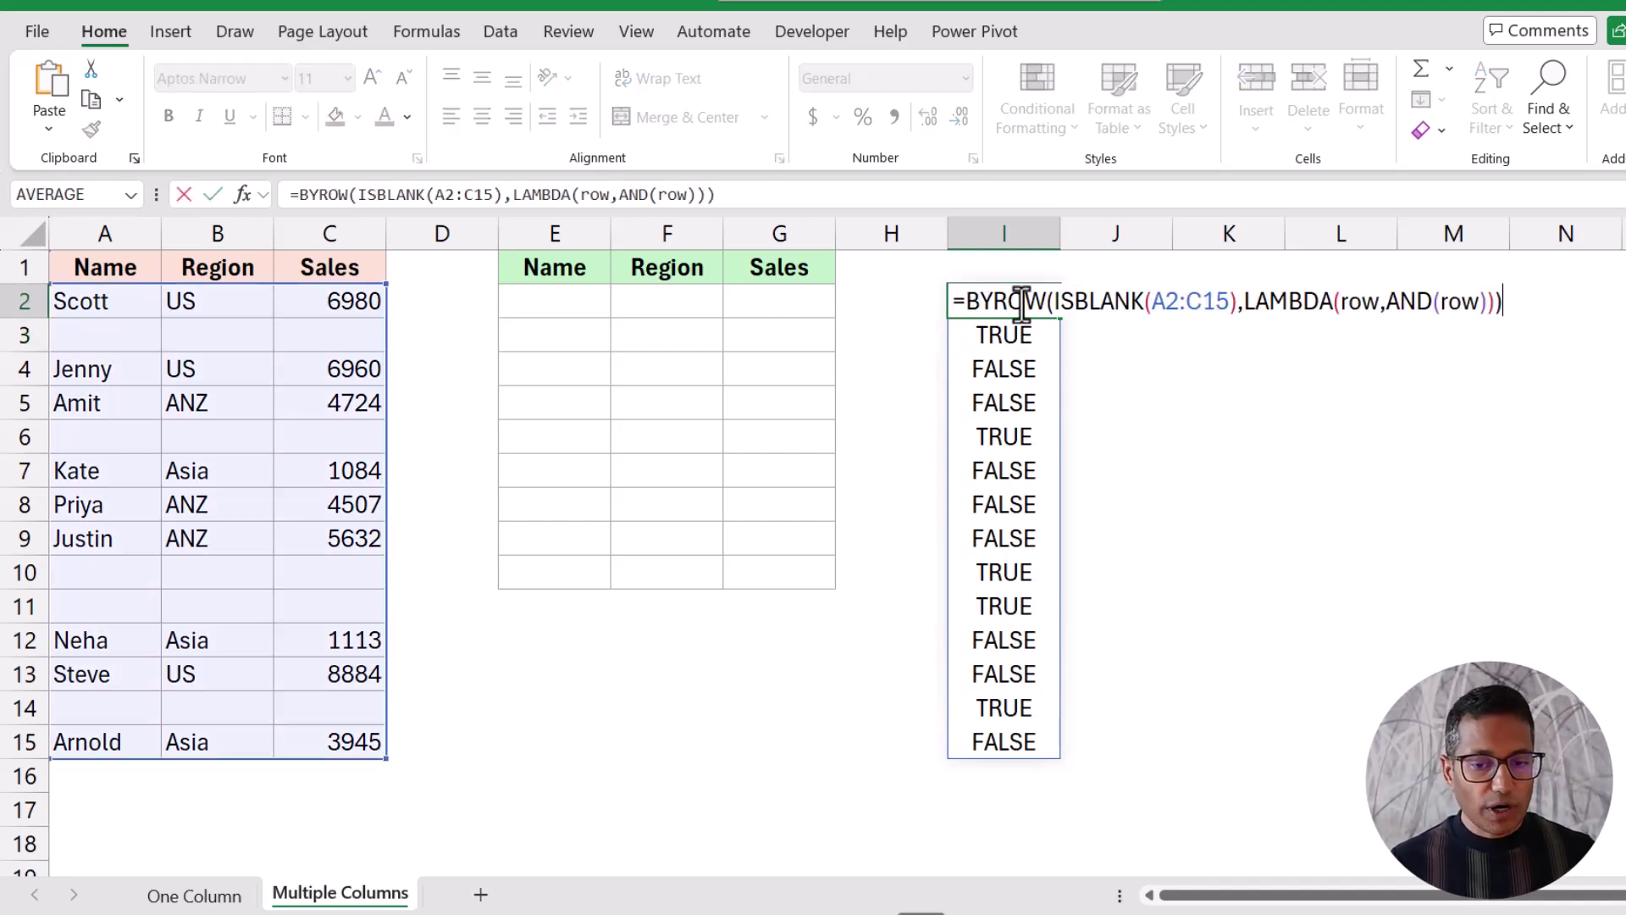
{"action": "left_click", "coordinate": [965, 303]}
{"action": "type", "text": "NOT("}
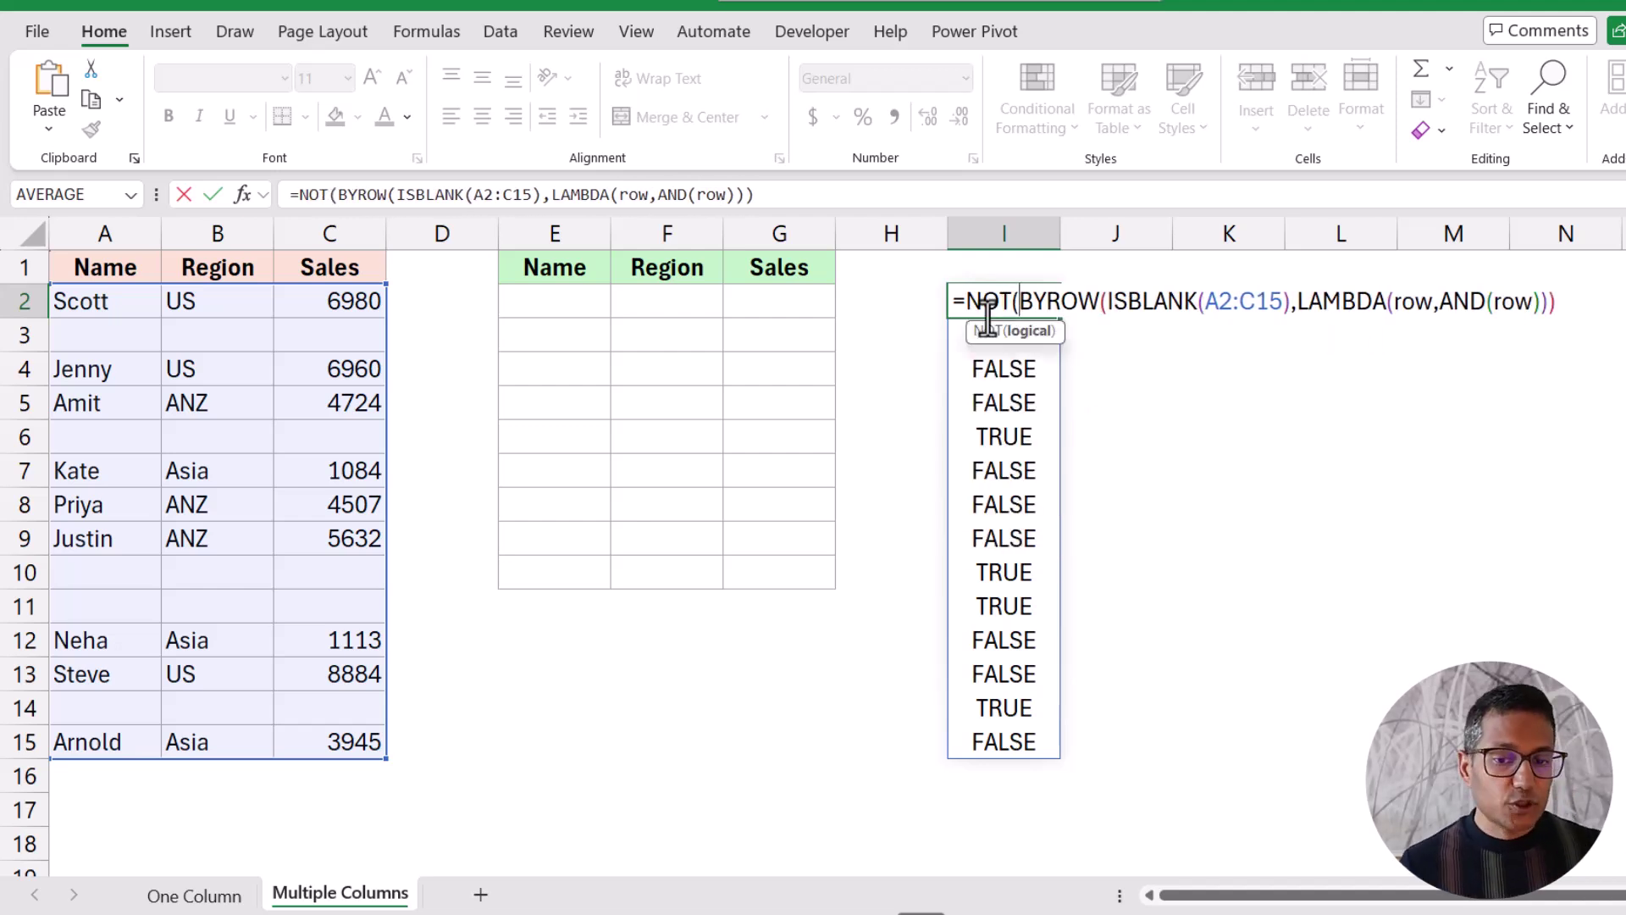
{"action": "left_click", "coordinate": [1560, 302]}
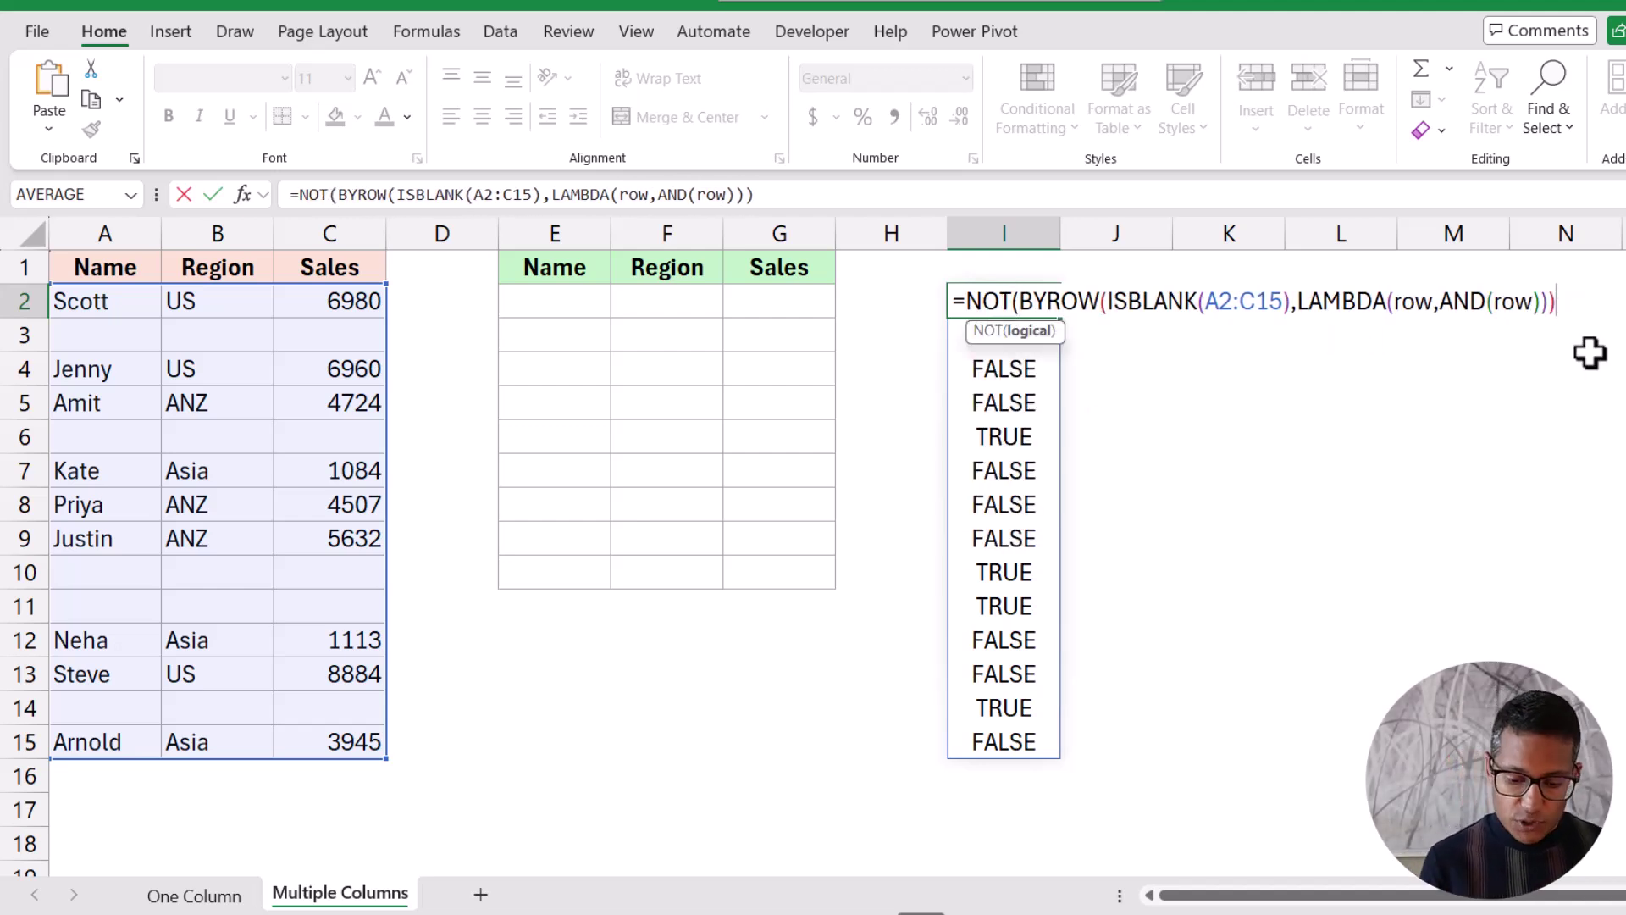
{"action": "type", "text": ")"}
{"action": "key", "text": "ctrl+Return"}
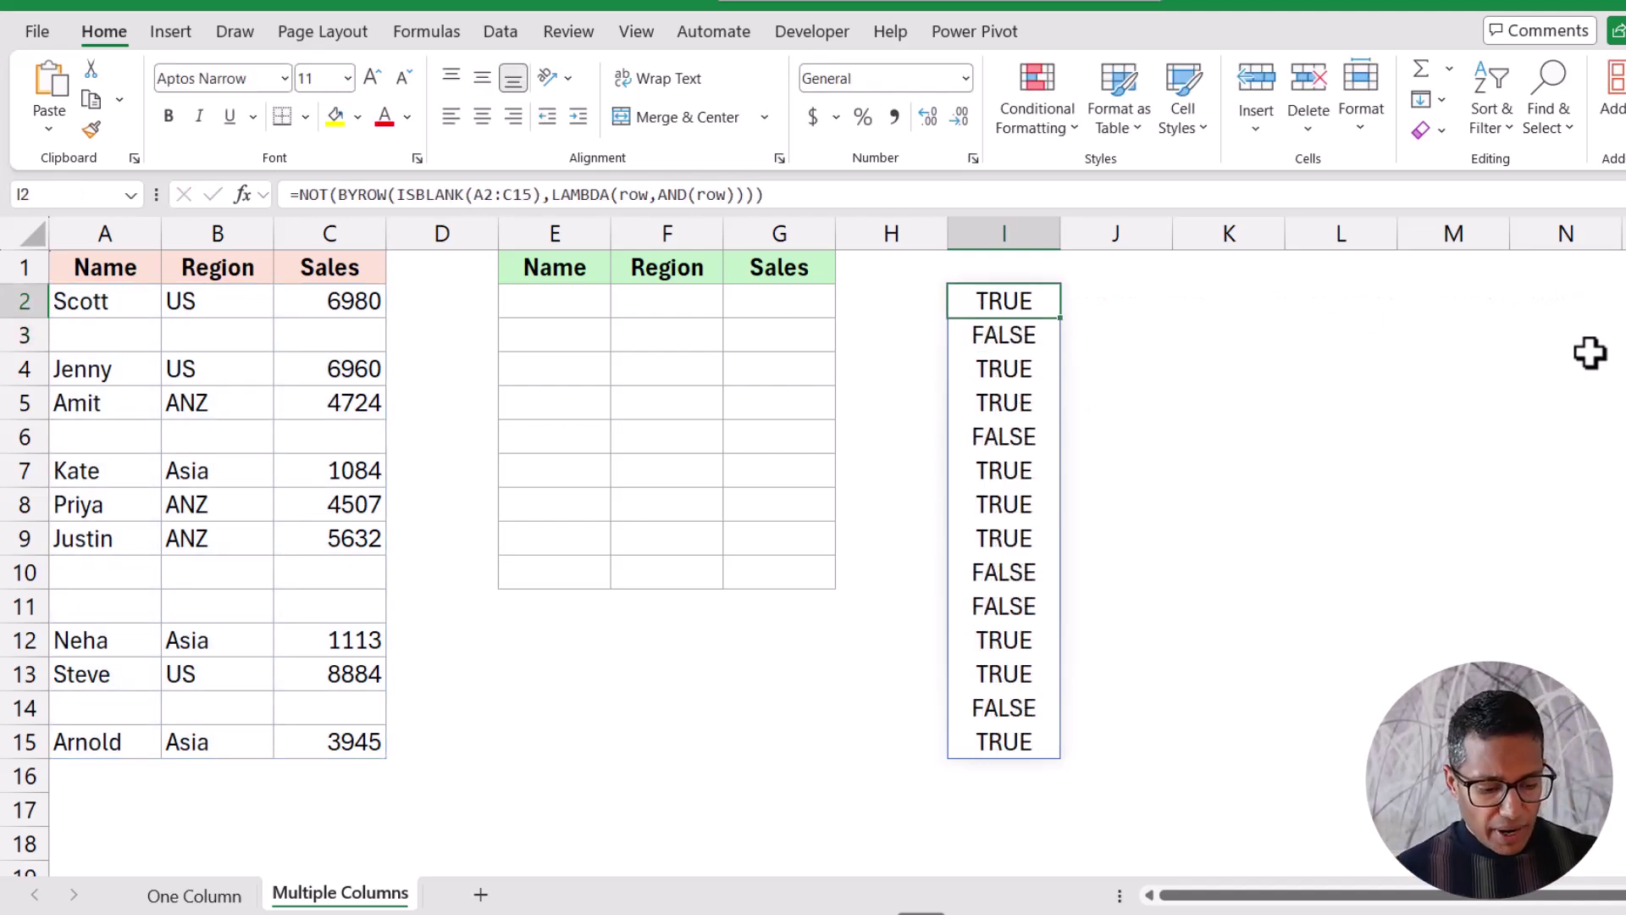
{"action": "key", "text": "F2"}
Step: Simplify I2 to =NOT(BYROW(ISBLANK(A2:C15),AND)), dropping the LAMBDA
{"action": "left_click_drag", "start_coordinate": [1300, 302], "coordinate": [1441, 301]}
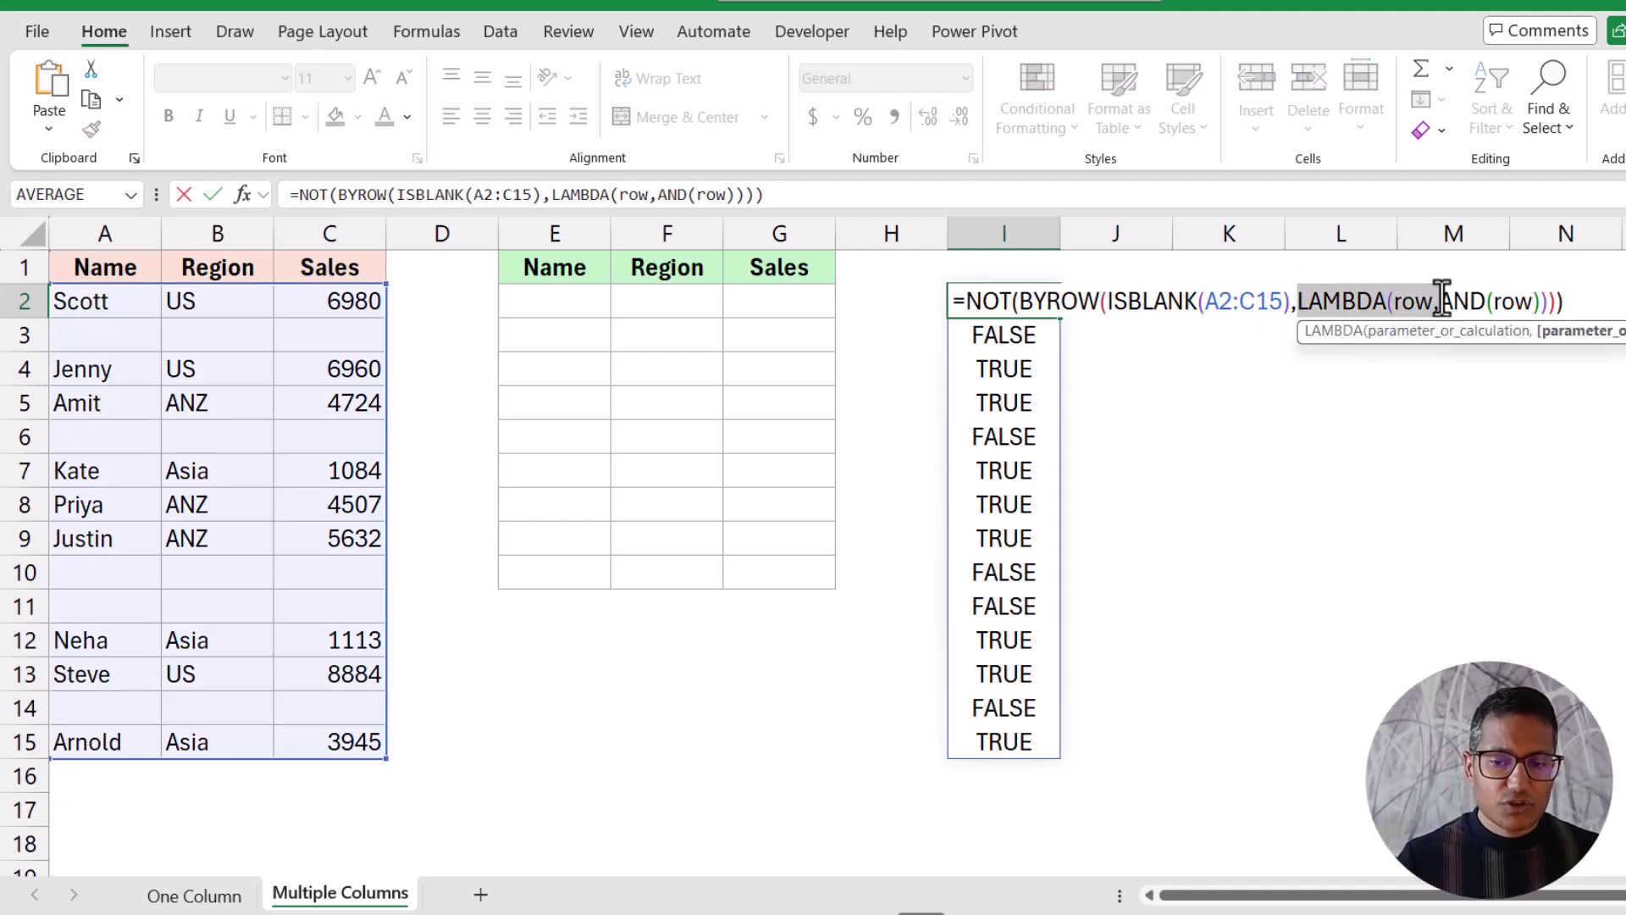
{"action": "key", "text": "BackSpace"}
{"action": "key", "text": "Escape"}
{"action": "key", "text": "BackSpace"}
{"action": "key", "text": "BackSpace"}
{"action": "key", "text": "BackSpace"}
{"action": "key", "text": "BackSpace"}
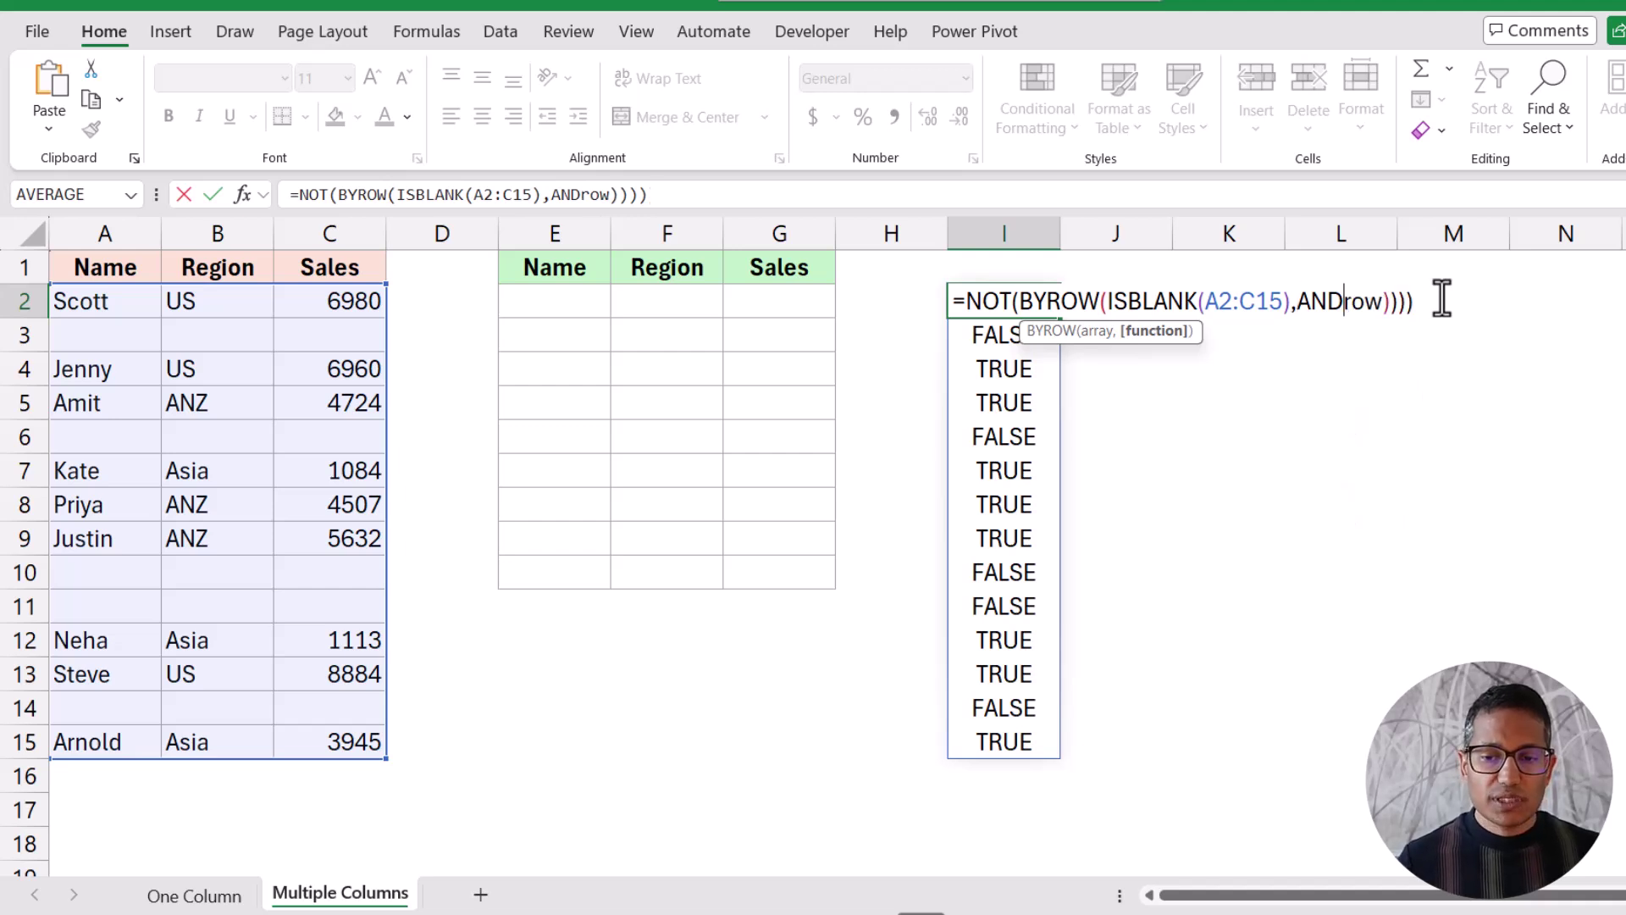
{"action": "key", "text": "Return"}
{"action": "key", "text": "Up"}
Step: Review the simplified formula's parts and copy its text
{"action": "key", "text": "F2"}
{"action": "left_click_drag", "start_coordinate": [1294, 301], "coordinate": [1339, 301]}
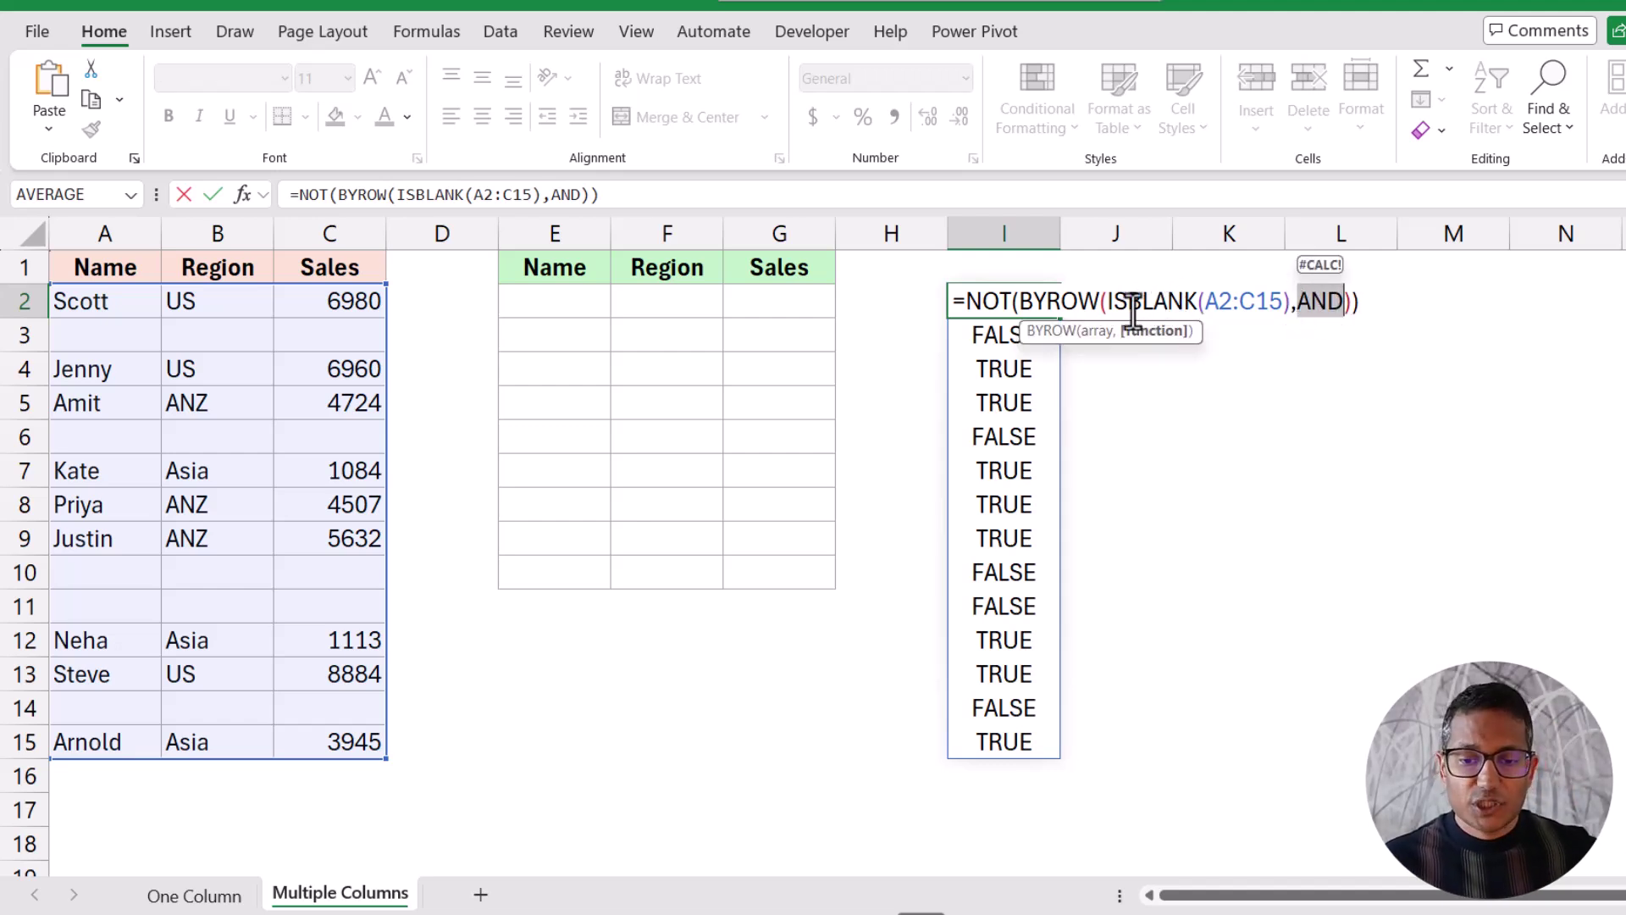
{"action": "left_click_drag", "start_coordinate": [1105, 301], "coordinate": [1279, 303]}
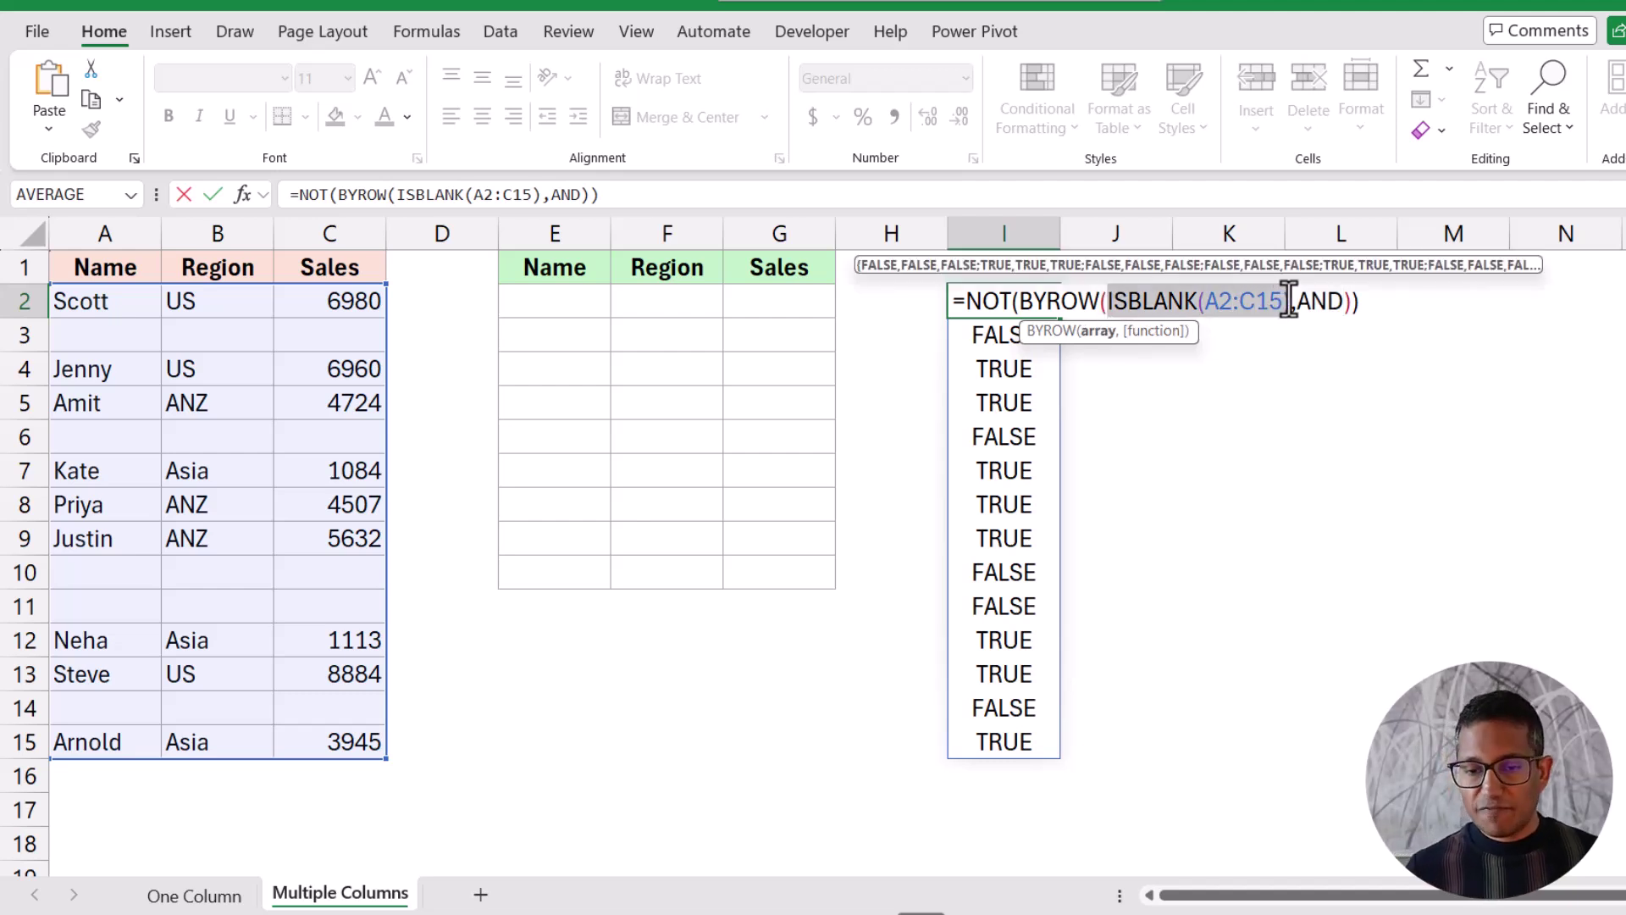
{"action": "key", "text": "Escape"}
{"action": "key", "text": "F2"}
{"action": "key", "text": "shift+Home"}
{"action": "key", "text": "ctrl+c"}
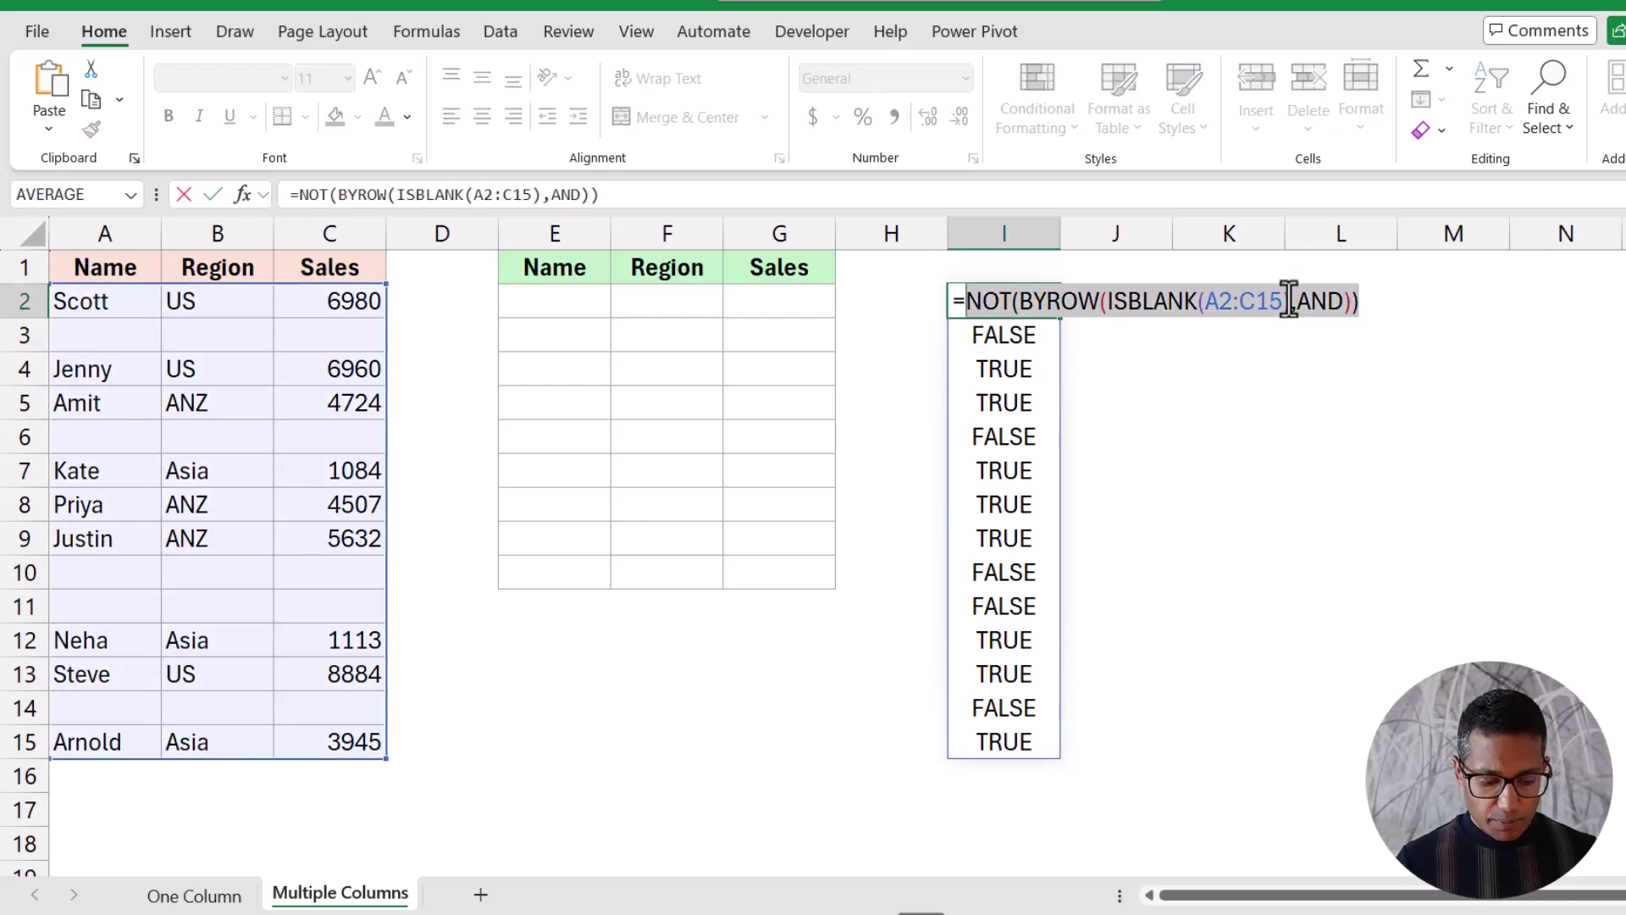
{"action": "key", "text": "Escape"}
Step: Start a =FILTER( formula in E2
{"action": "key", "text": "Left"}
{"action": "key", "text": "Left"}
{"action": "key", "text": "Left"}
{"action": "key", "text": "Left"}
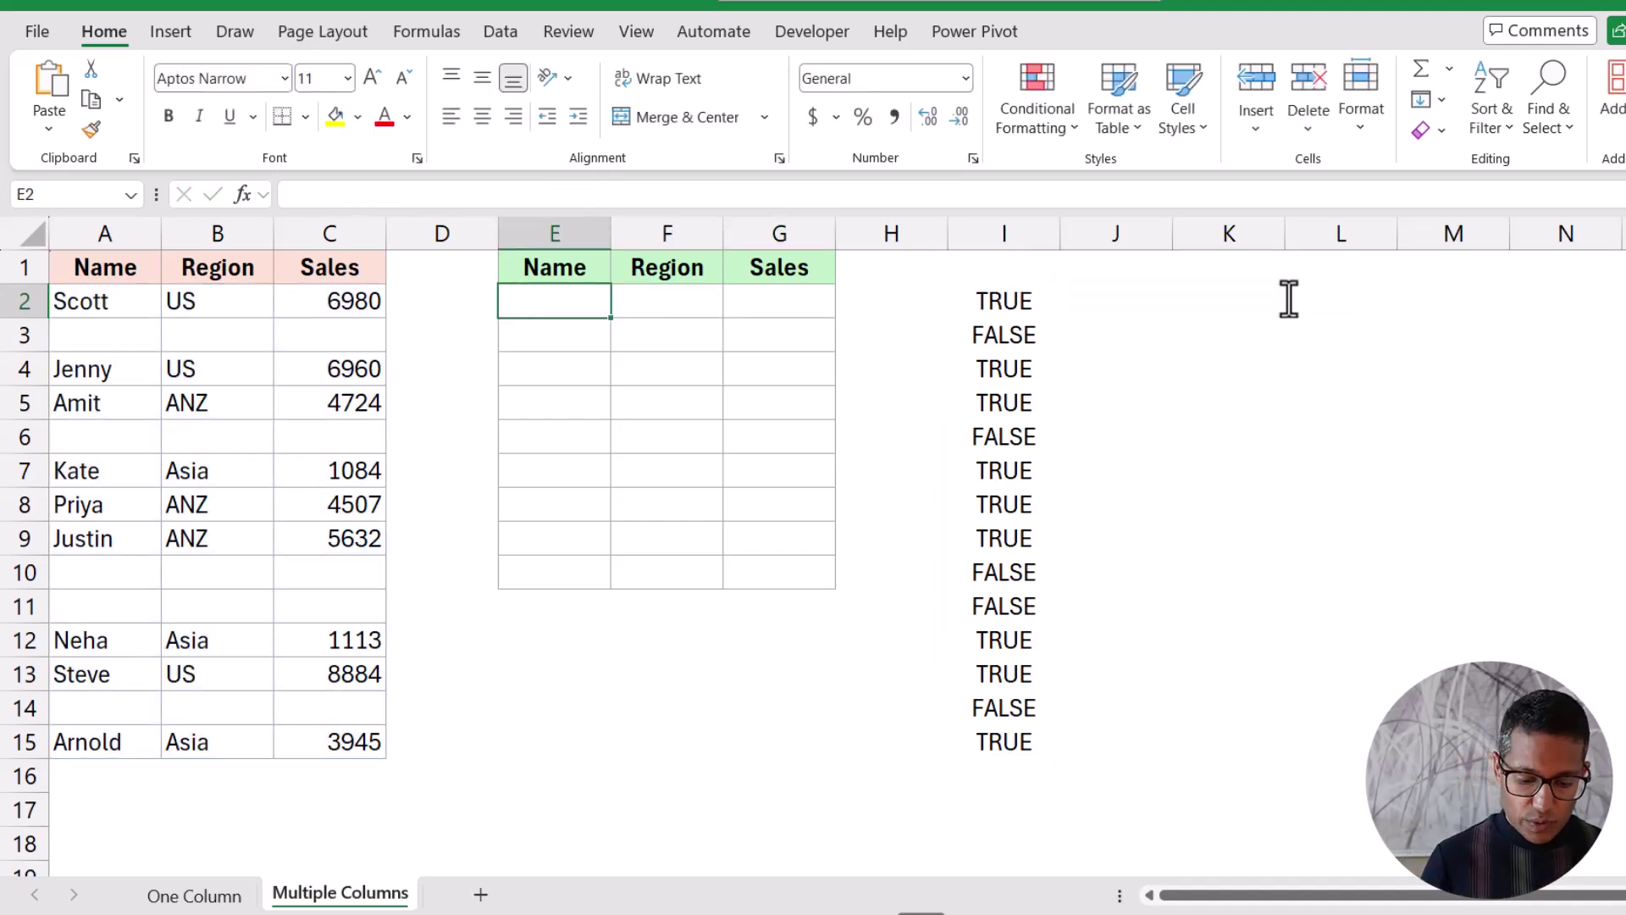
{"action": "type", "text": "=filte"}
{"action": "key", "text": "Tab"}
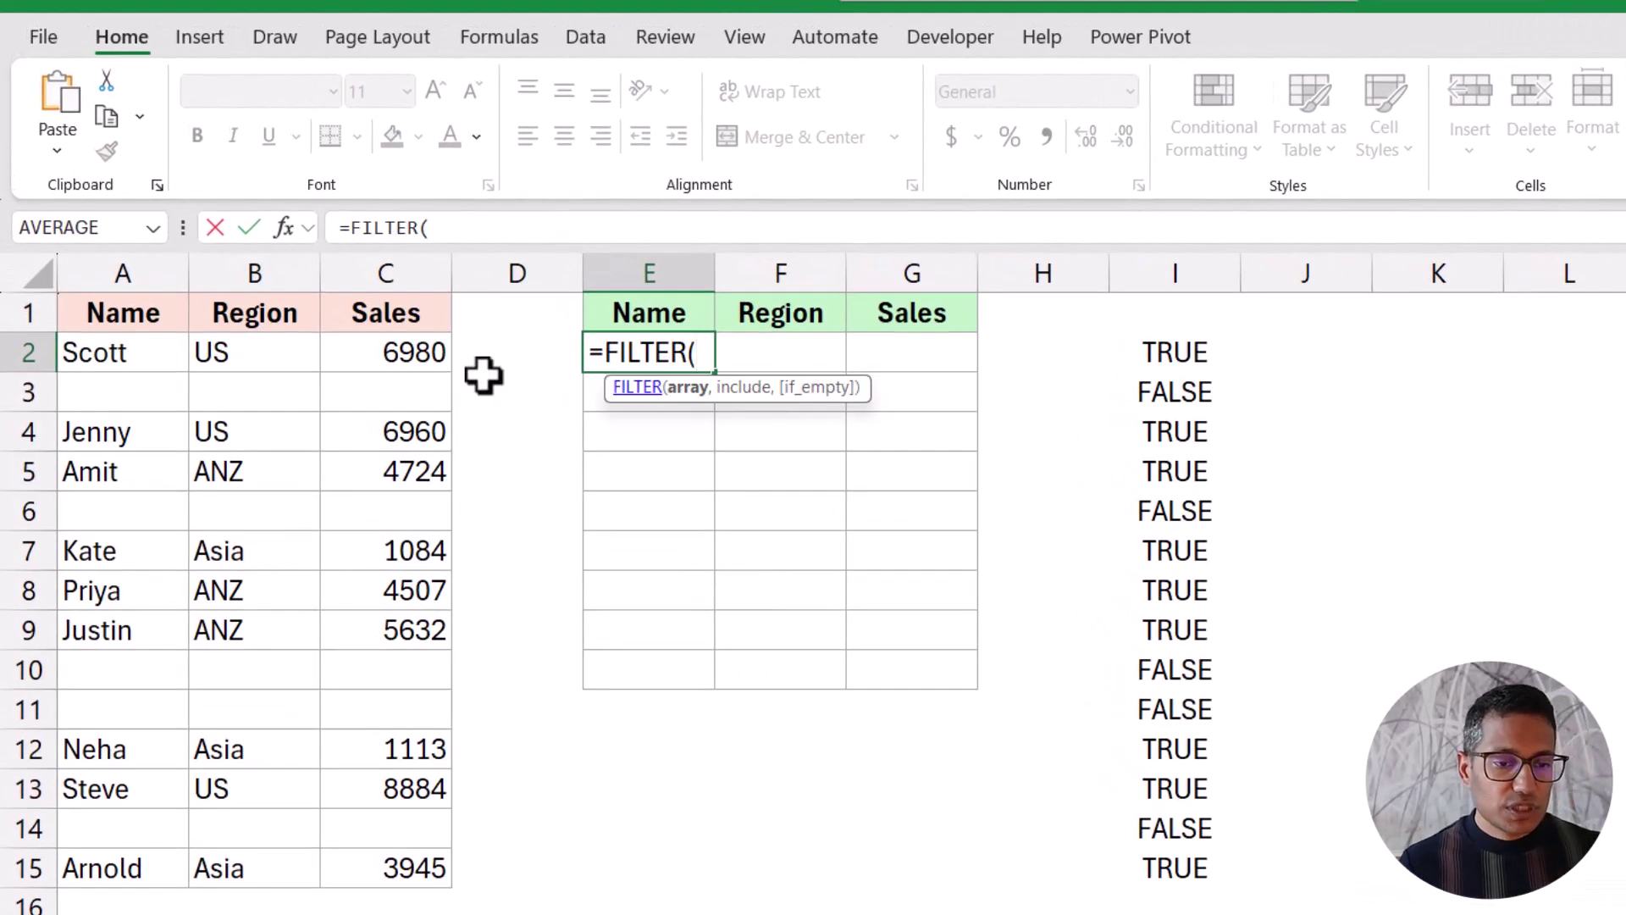
Step: Complete E2 as =FILTER(A2:C15,NOT(BYROW(ISBLANK(A2:C15),AND))) to list the nine non-blank rows
{"action": "left_click_drag", "start_coordinate": [160, 353], "coordinate": [396, 859]}
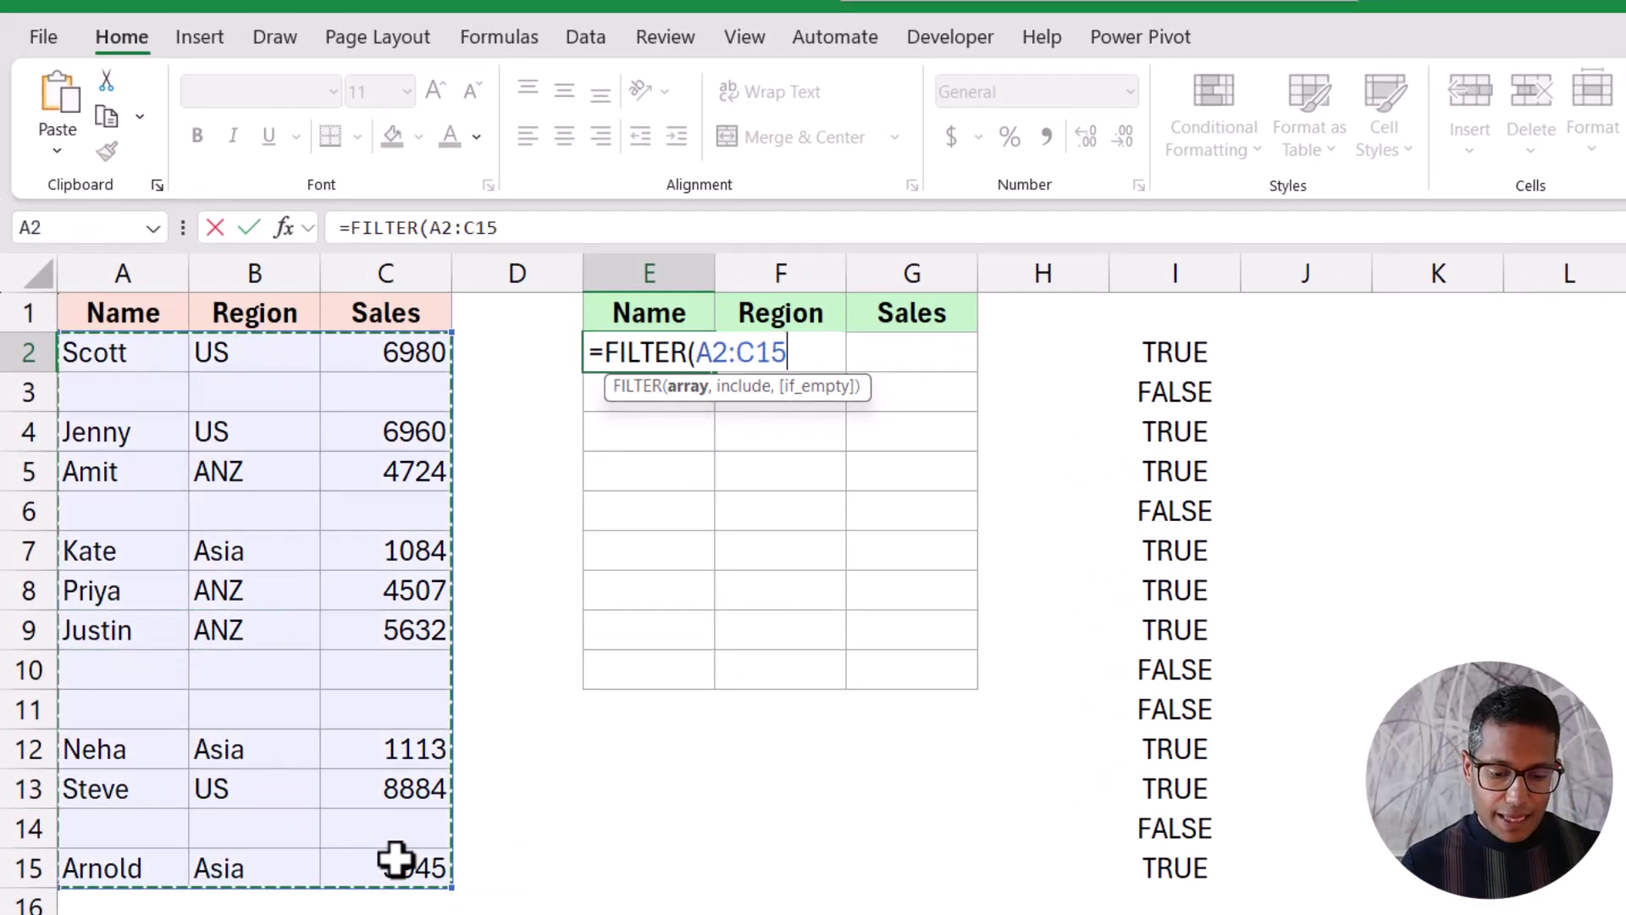
{"action": "type", "text": ","}
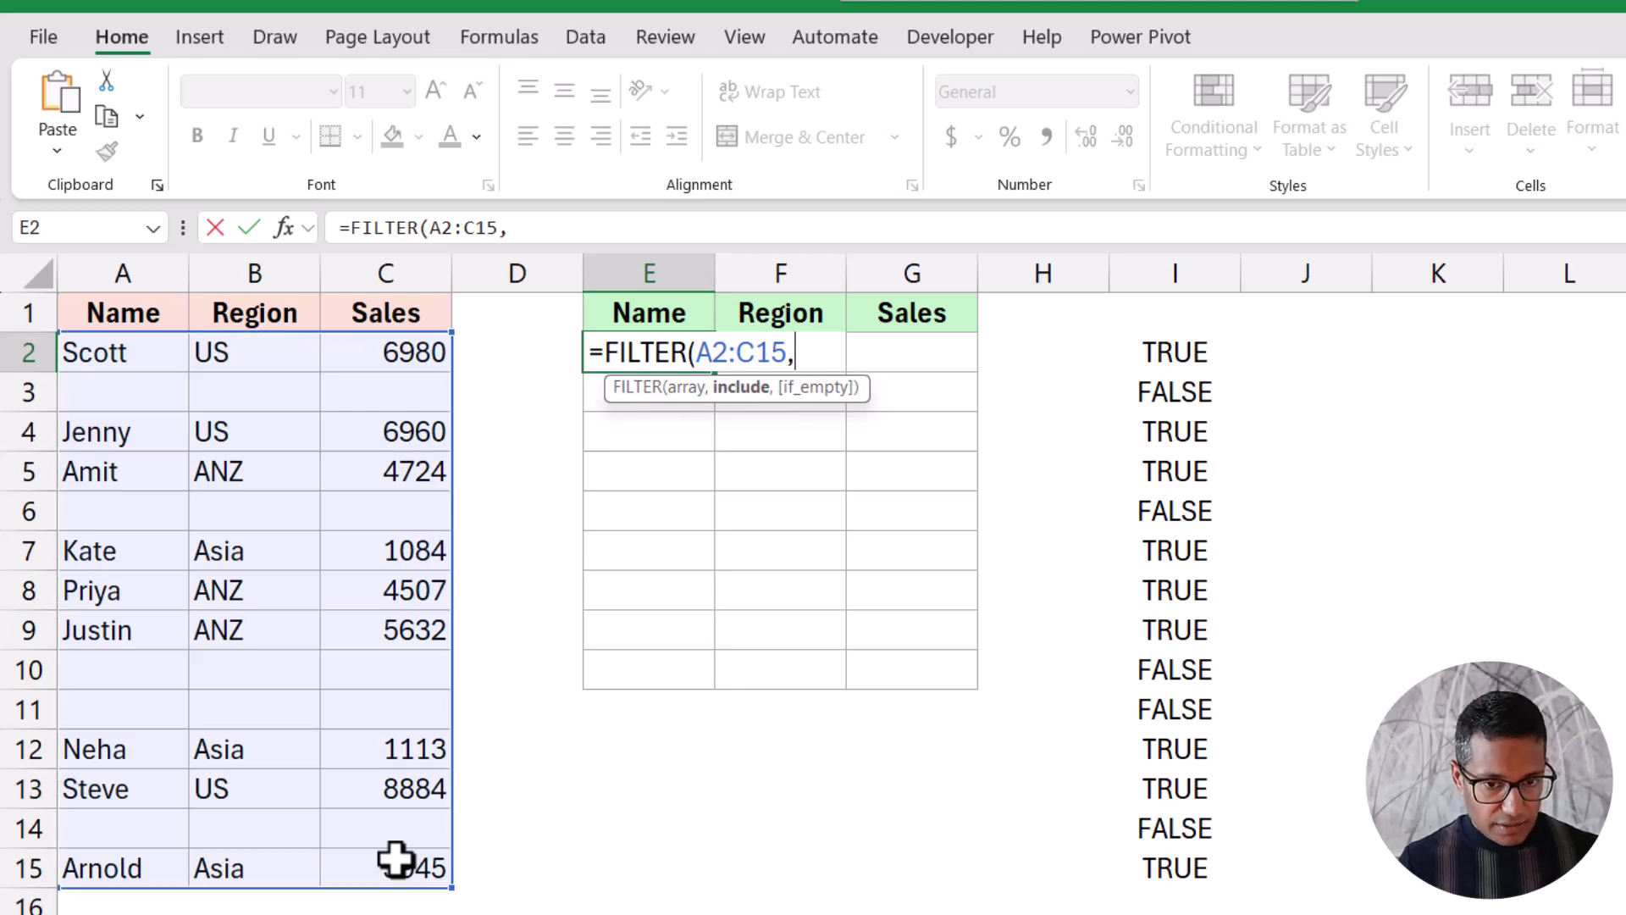
{"action": "key", "text": "ctrl+v"}
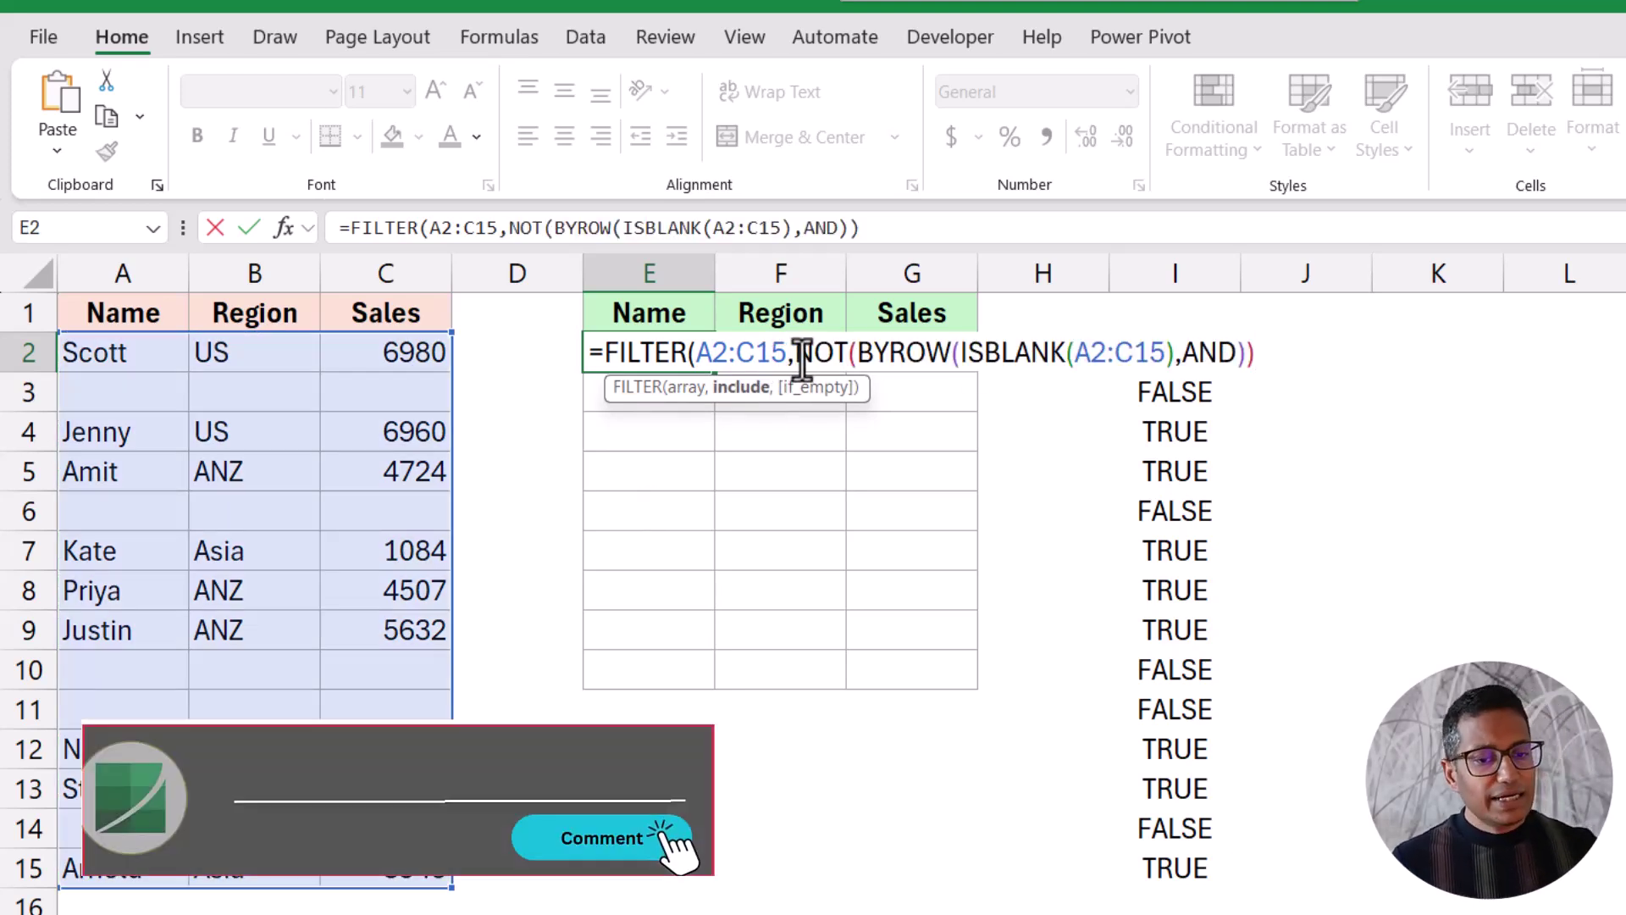
{"action": "type", "text": ")"}
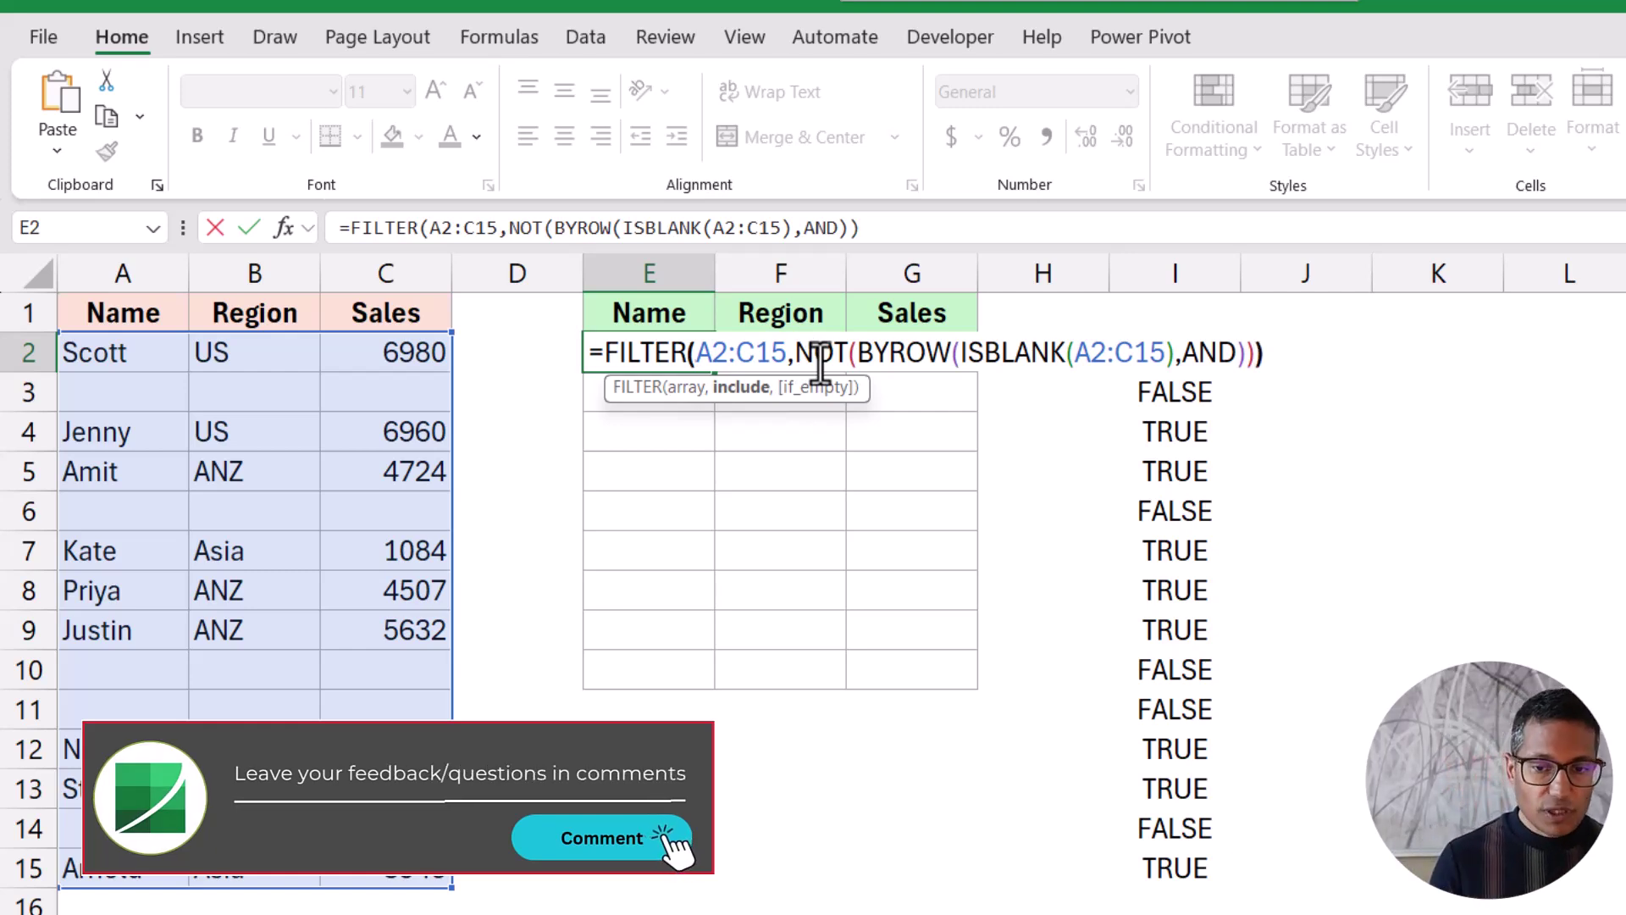
{"action": "key", "text": "ctrl+Return"}
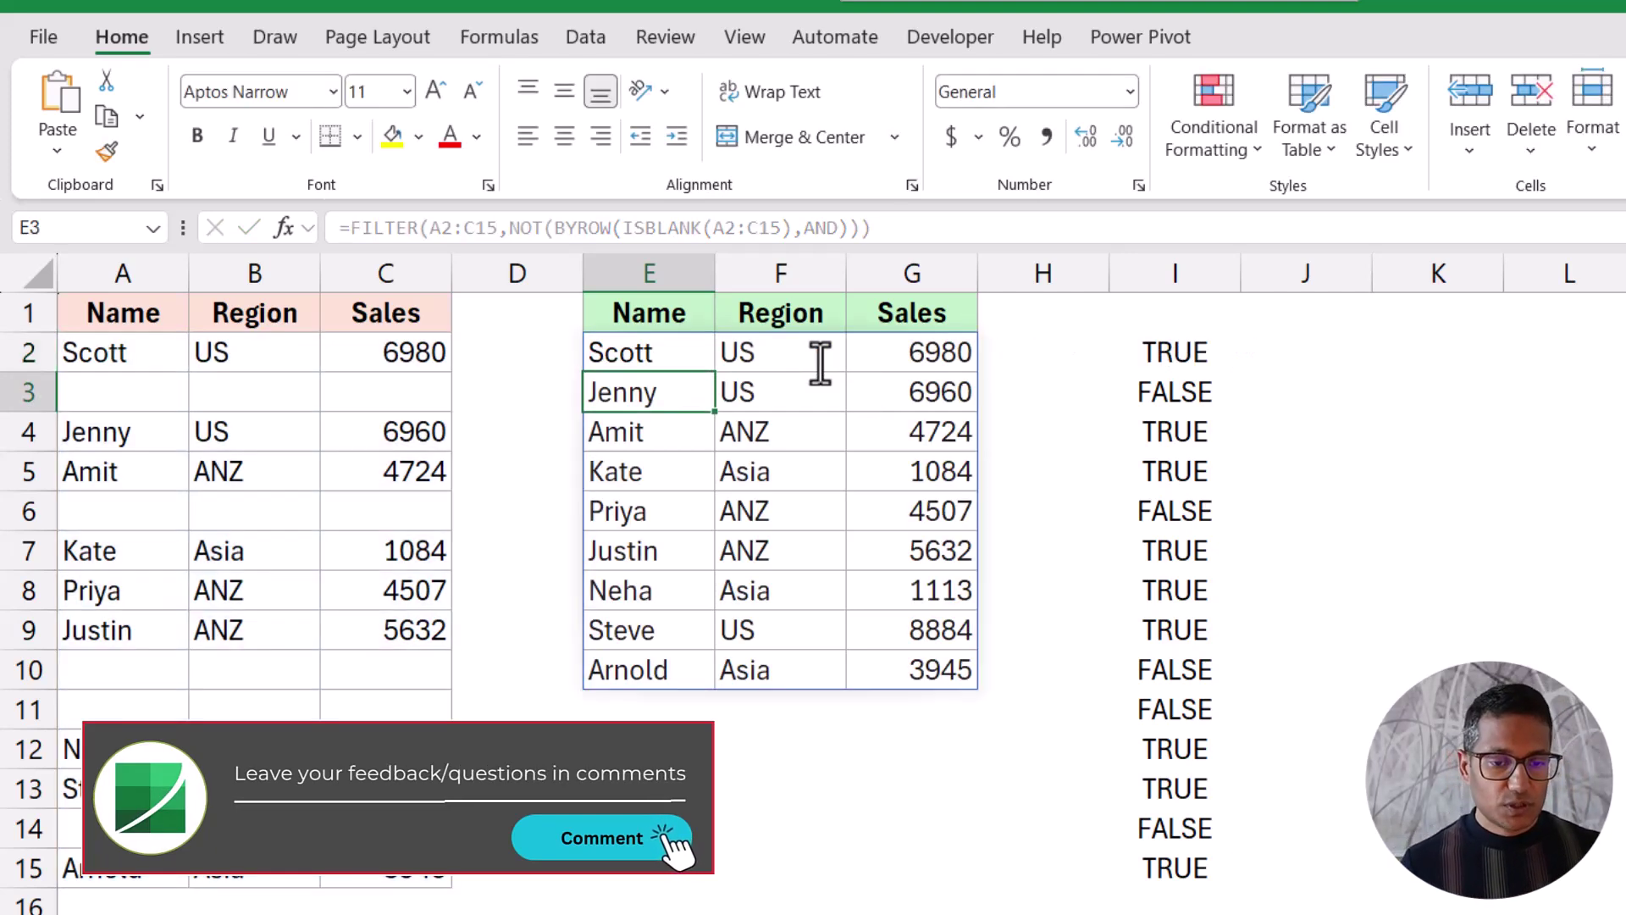
{"action": "left_click", "coordinate": [1186, 351]}
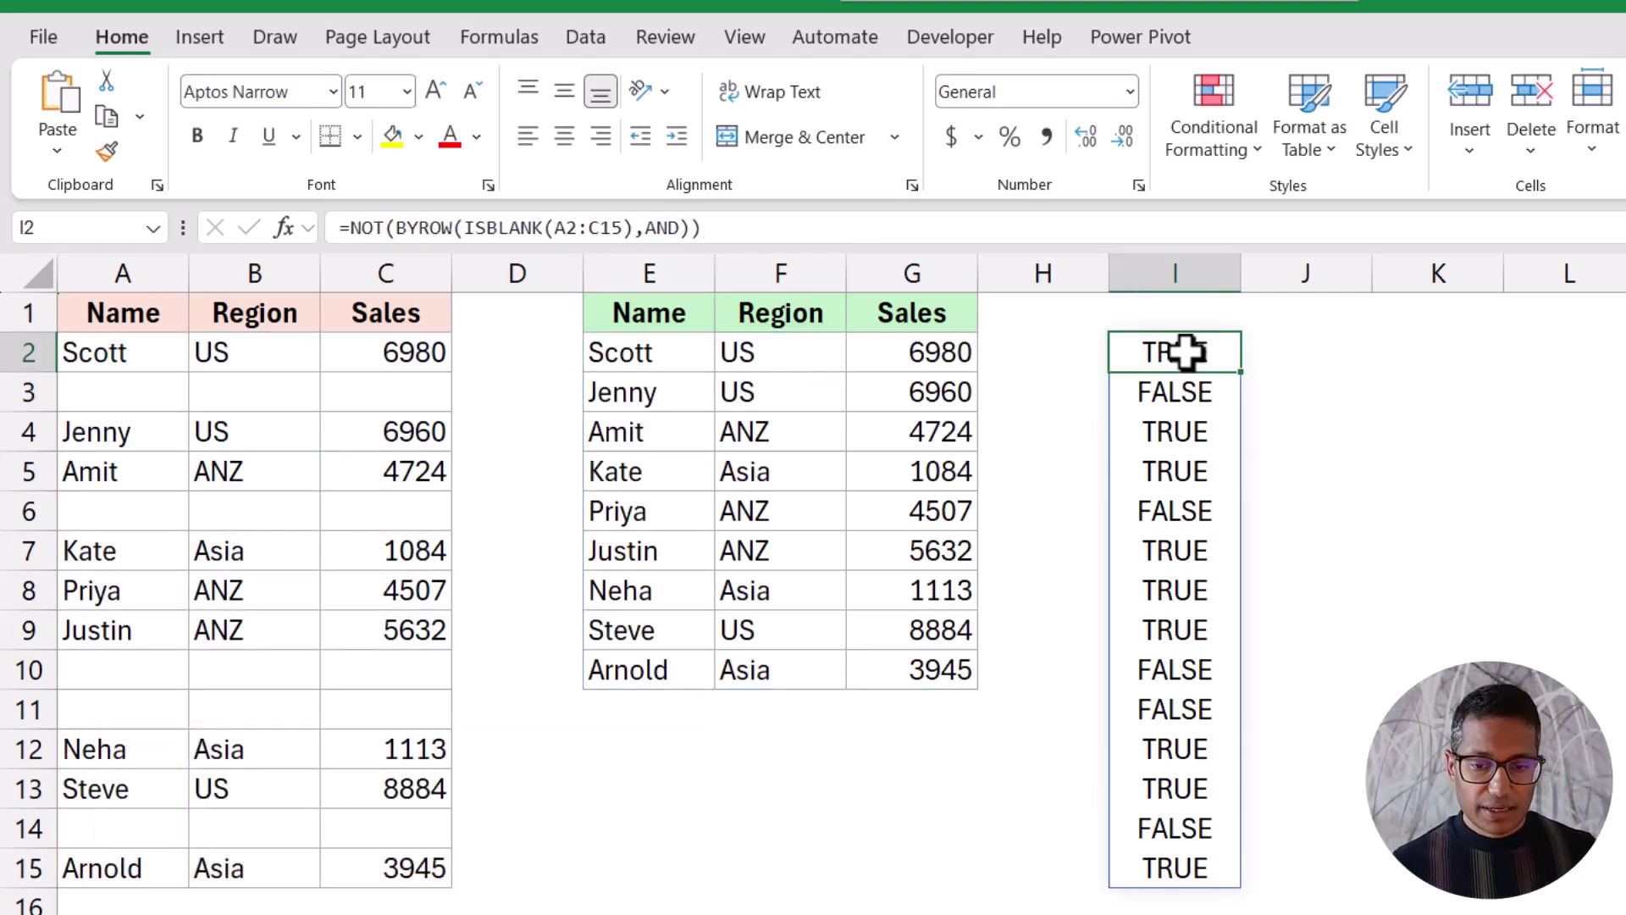
{"action": "key", "text": "Delete"}
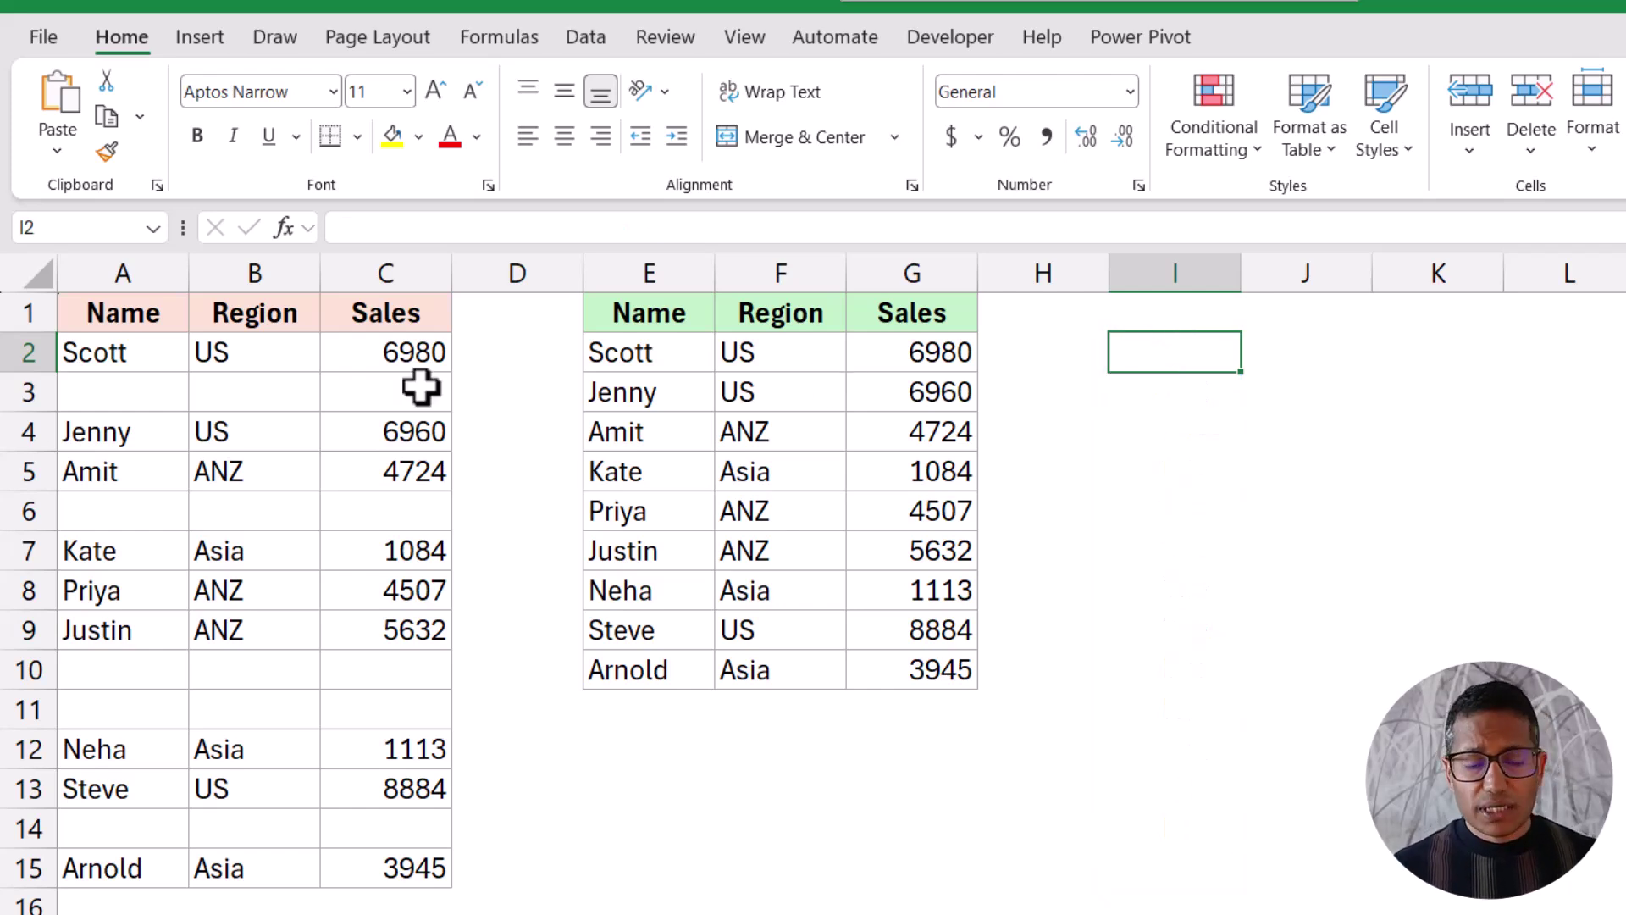
{"action": "left_click", "coordinate": [265, 395]}
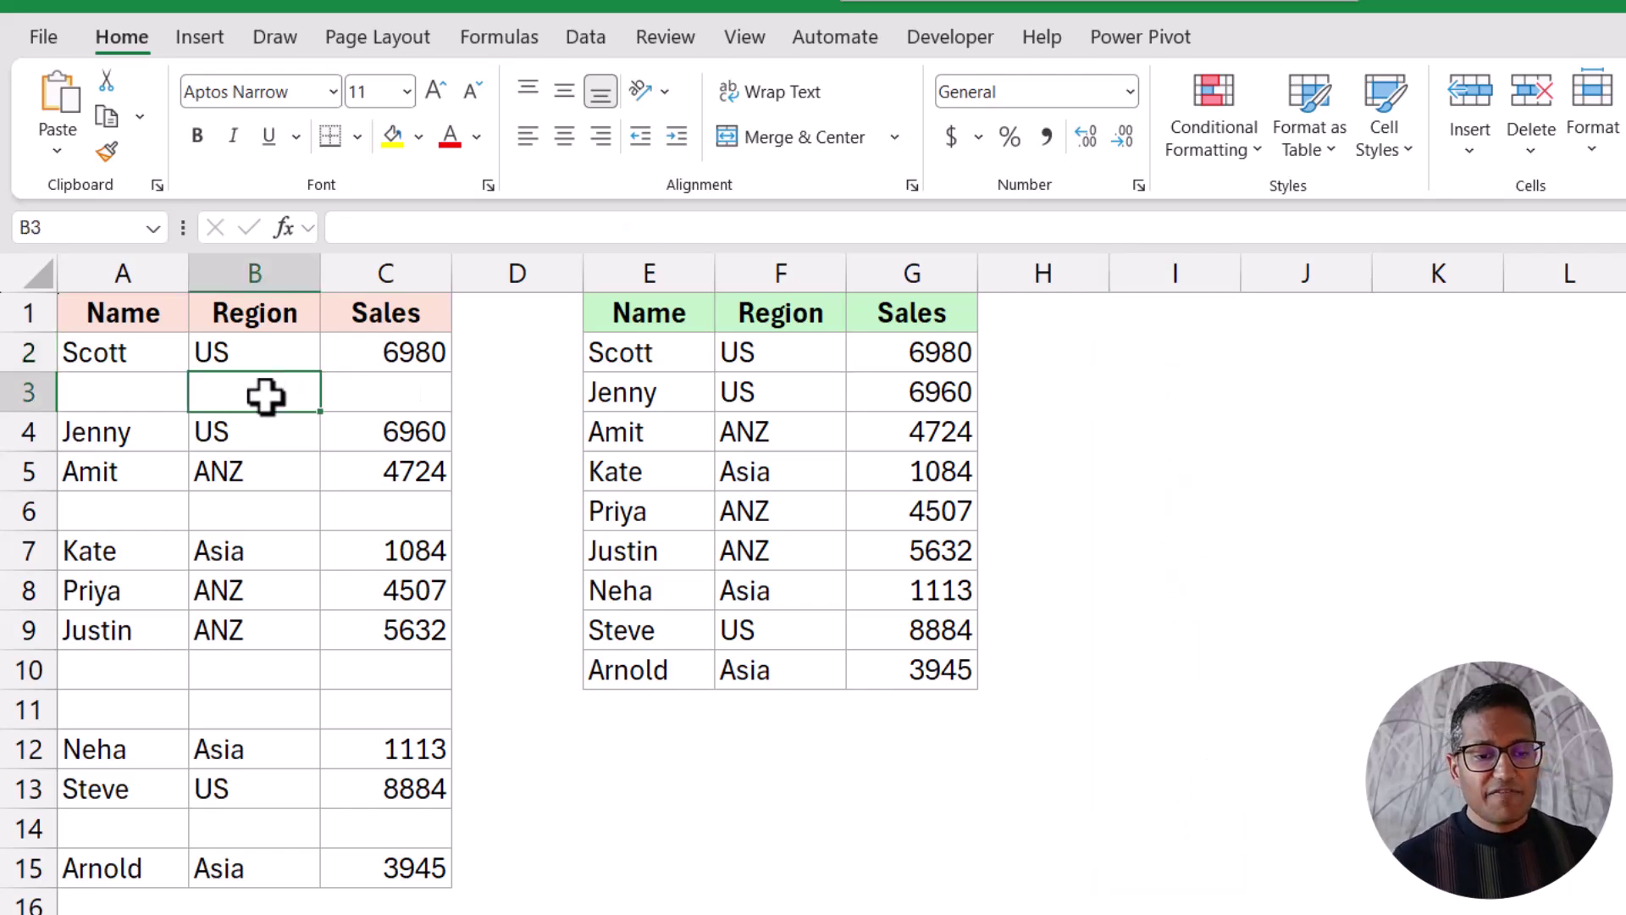
{"action": "left_click", "coordinate": [394, 392]}
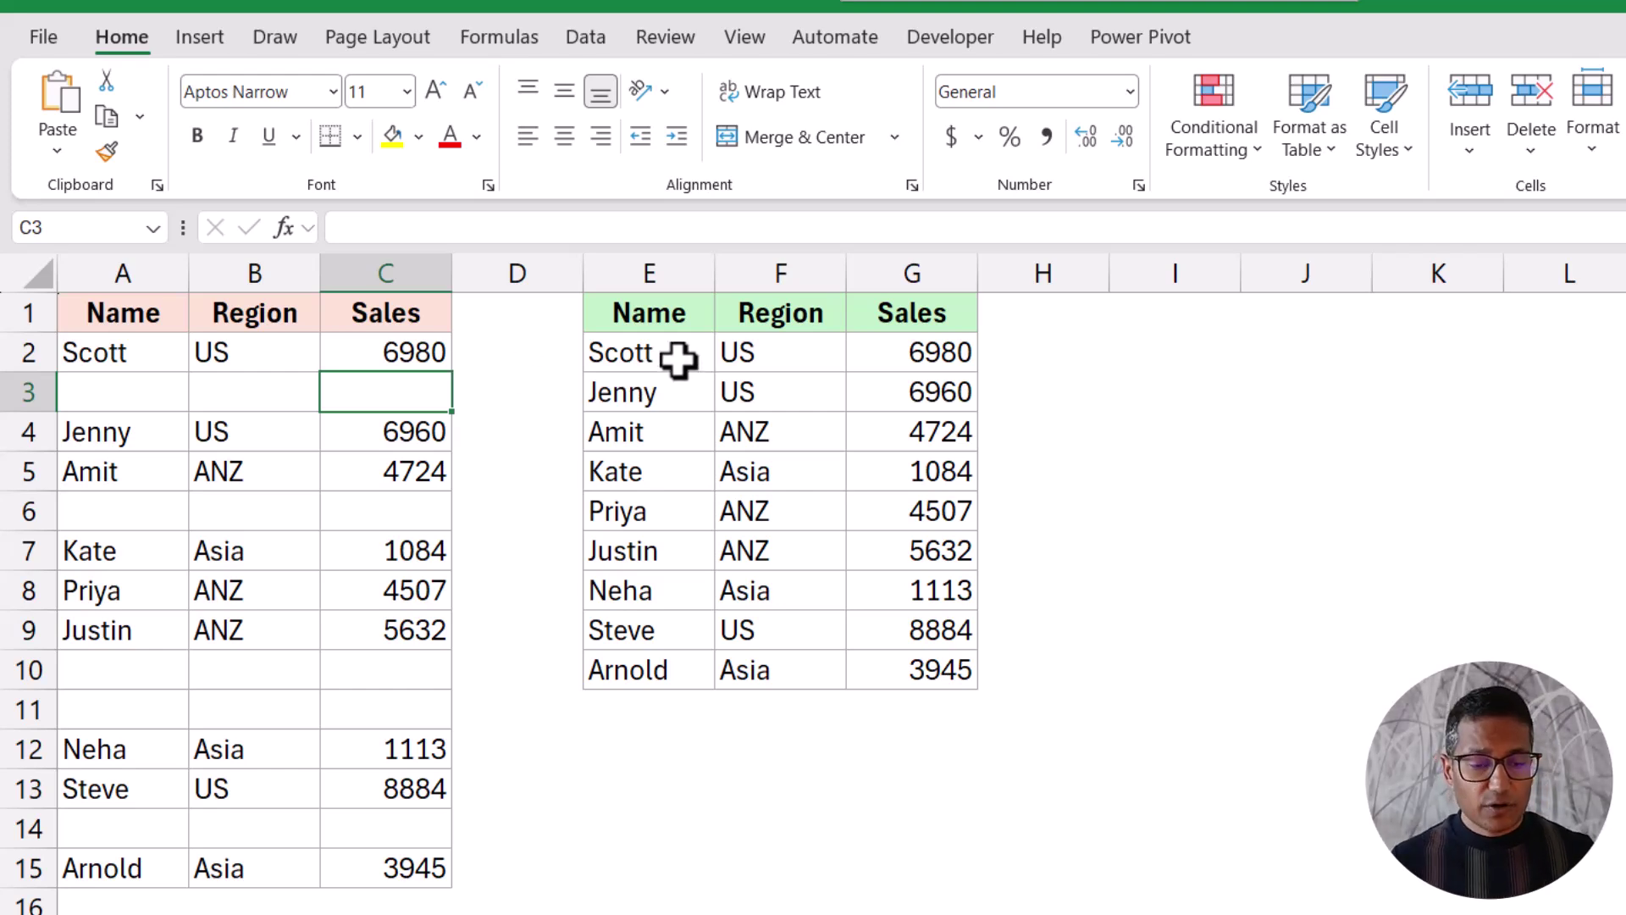
{"action": "left_click", "coordinate": [310, 394]}
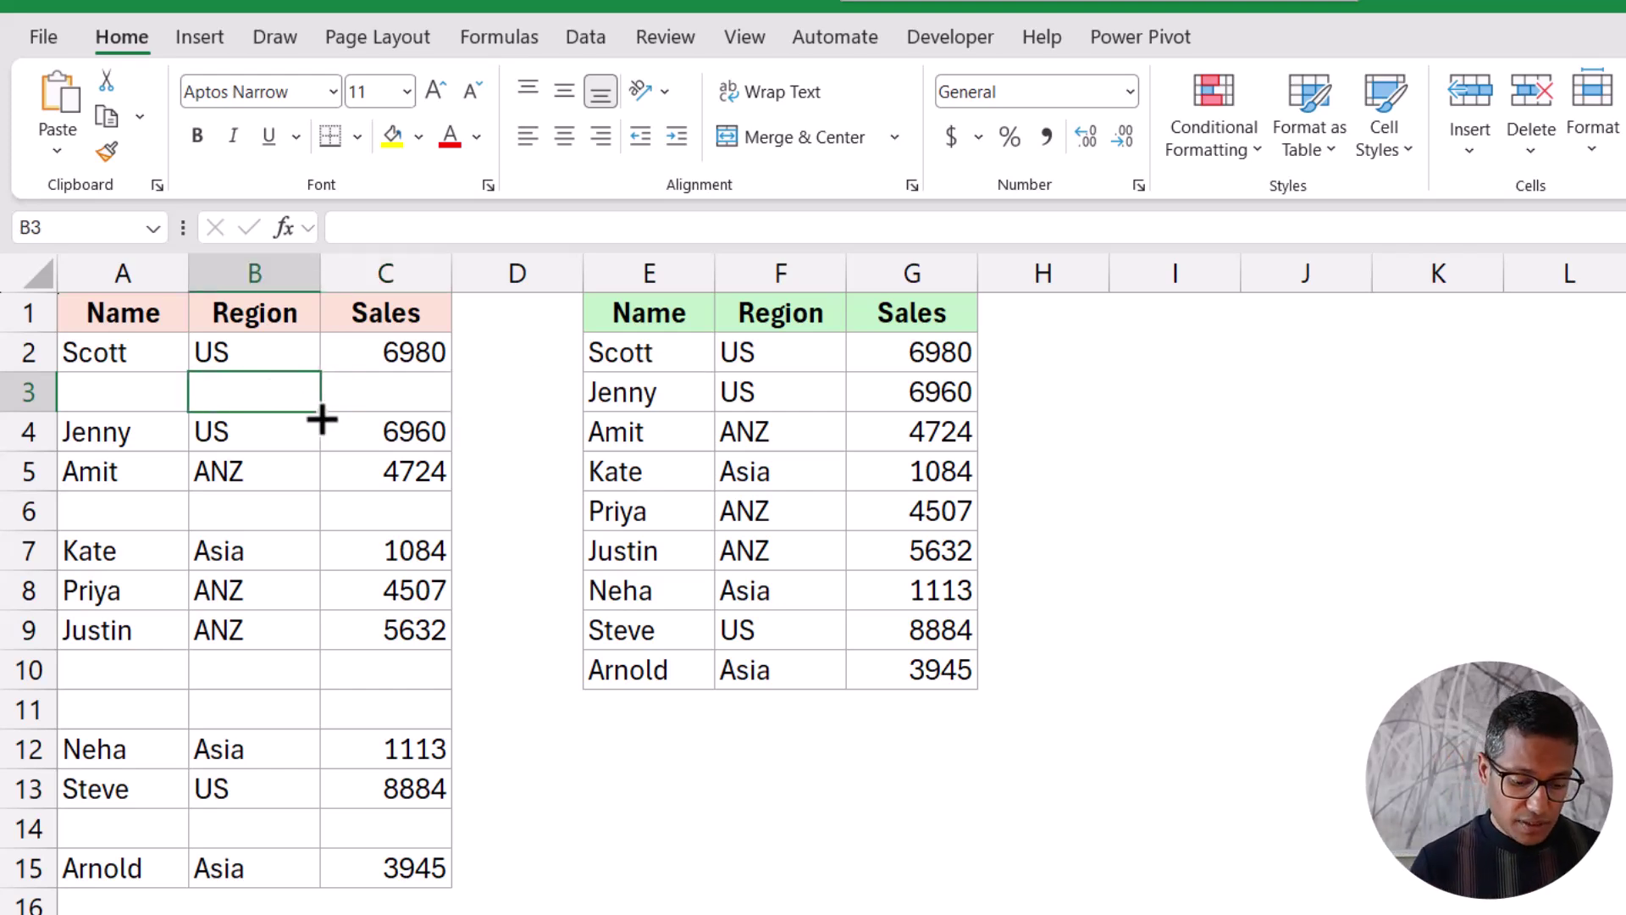
Step: Enter US in B3 and inspect the resulting 0, US, 0 output row
{"action": "type", "text": "US"}
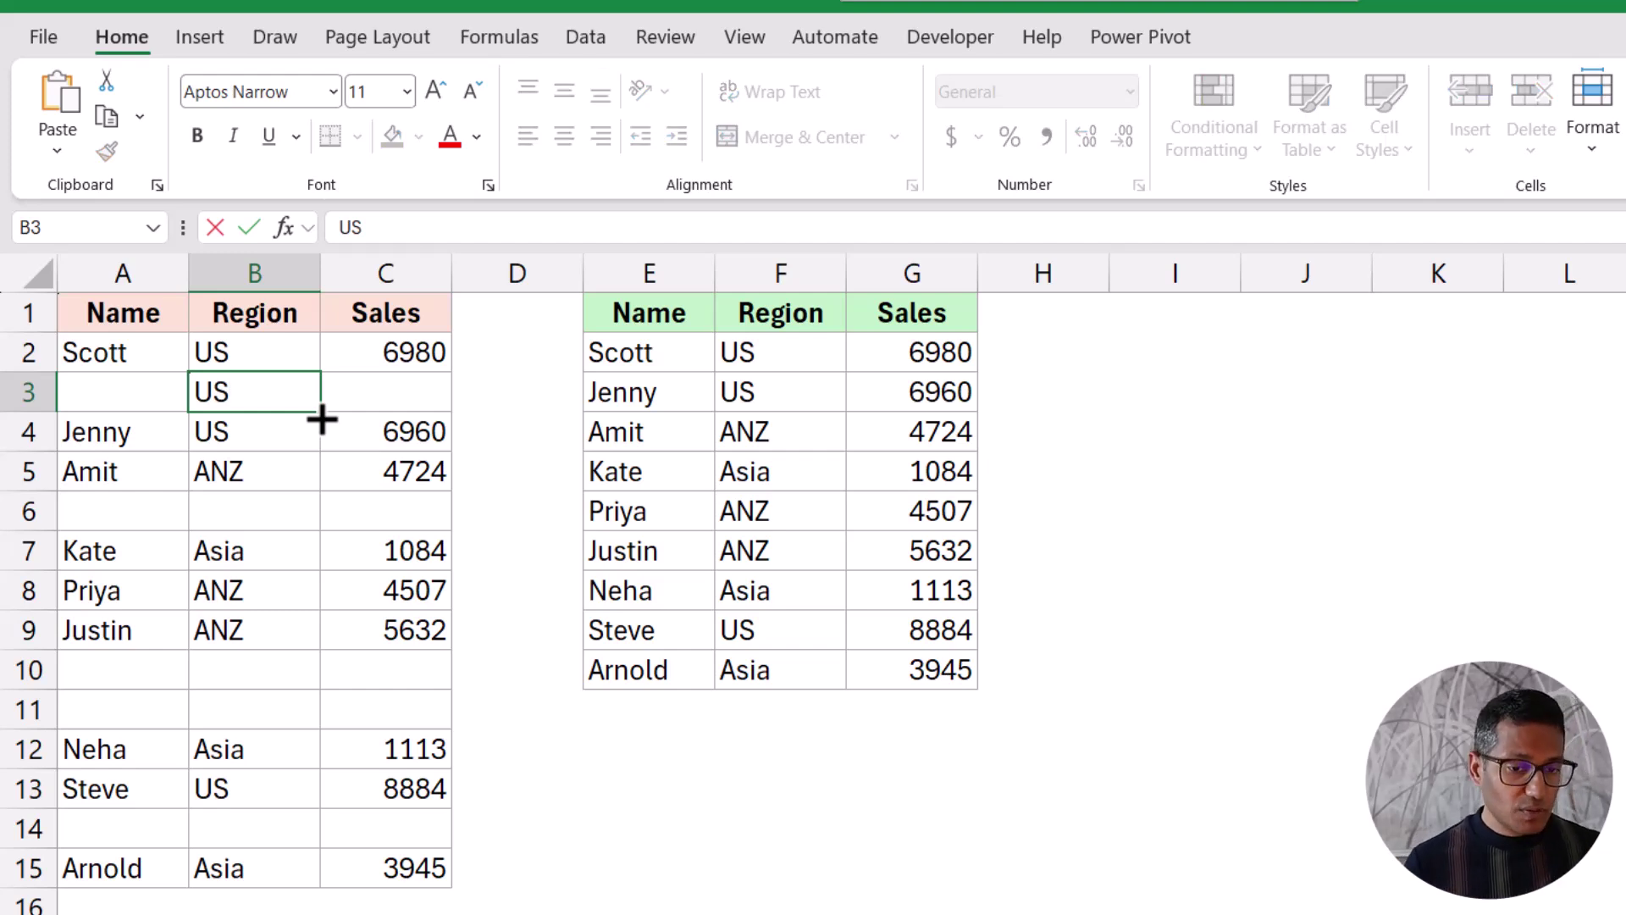
{"action": "key", "text": "Return"}
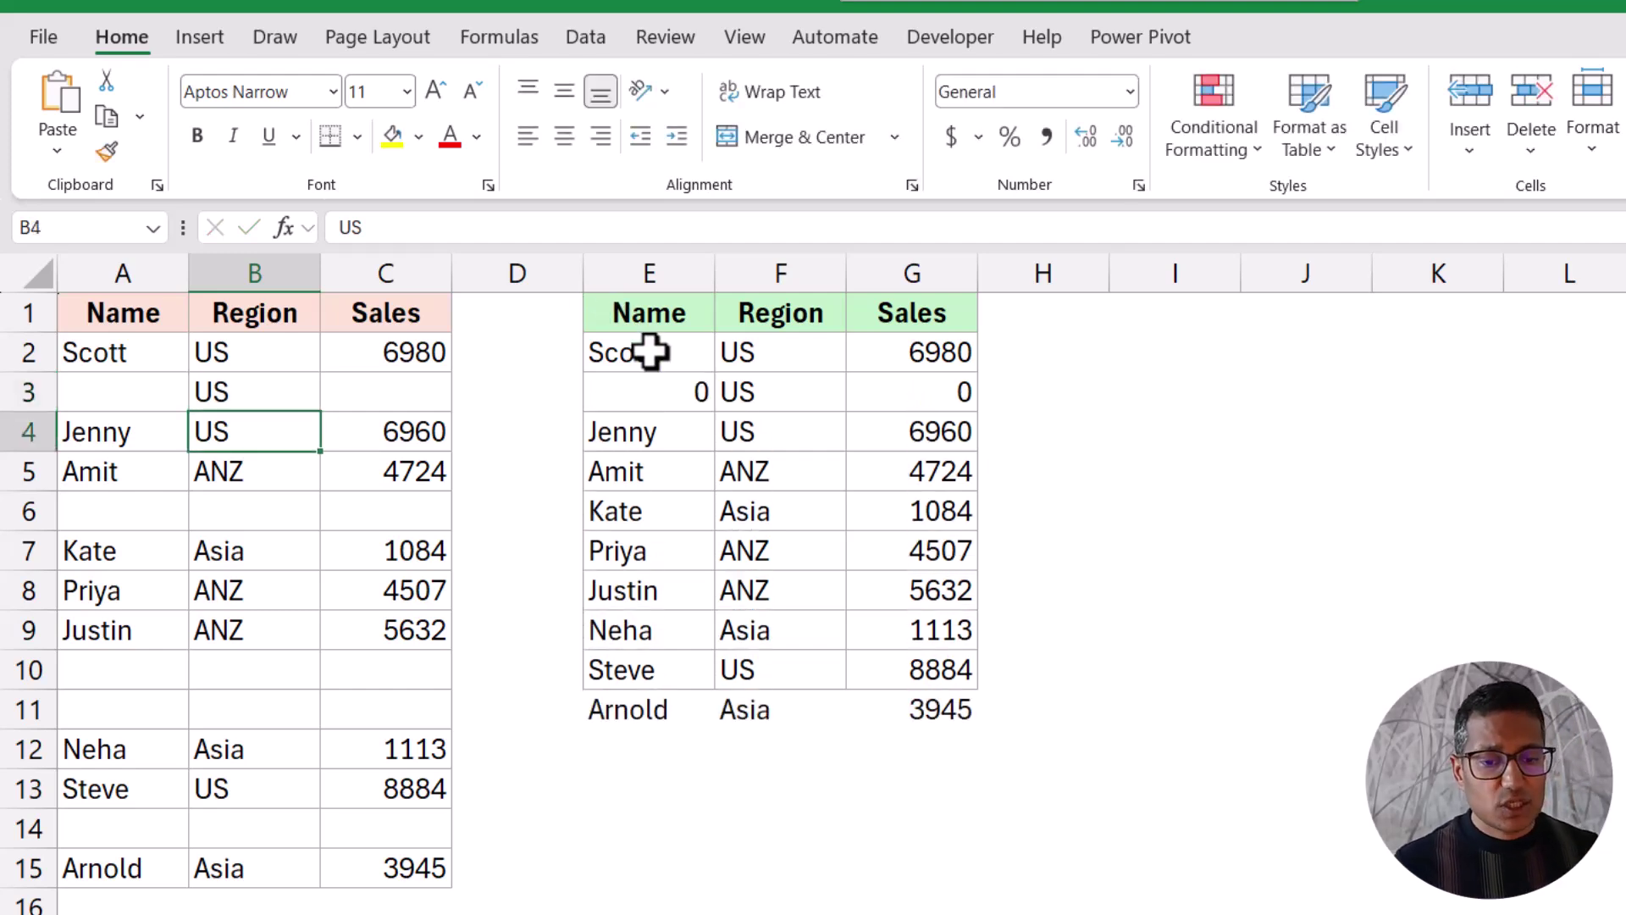
{"action": "left_click_drag", "start_coordinate": [650, 352], "coordinate": [940, 697]}
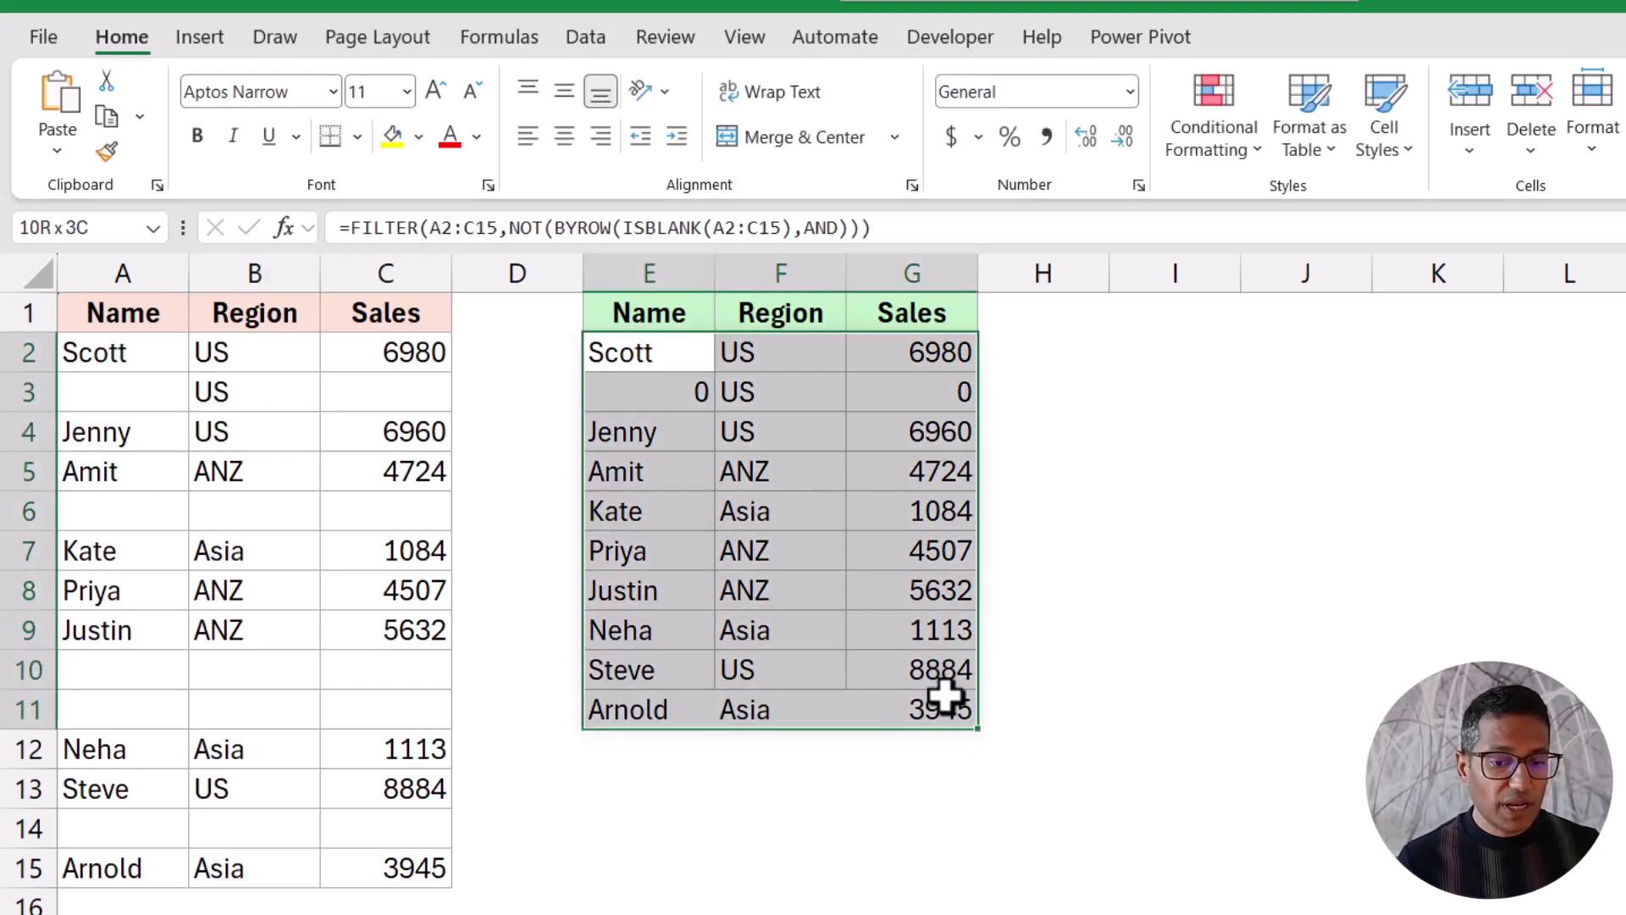
{"action": "left_click_drag", "start_coordinate": [185, 396], "coordinate": [447, 399]}
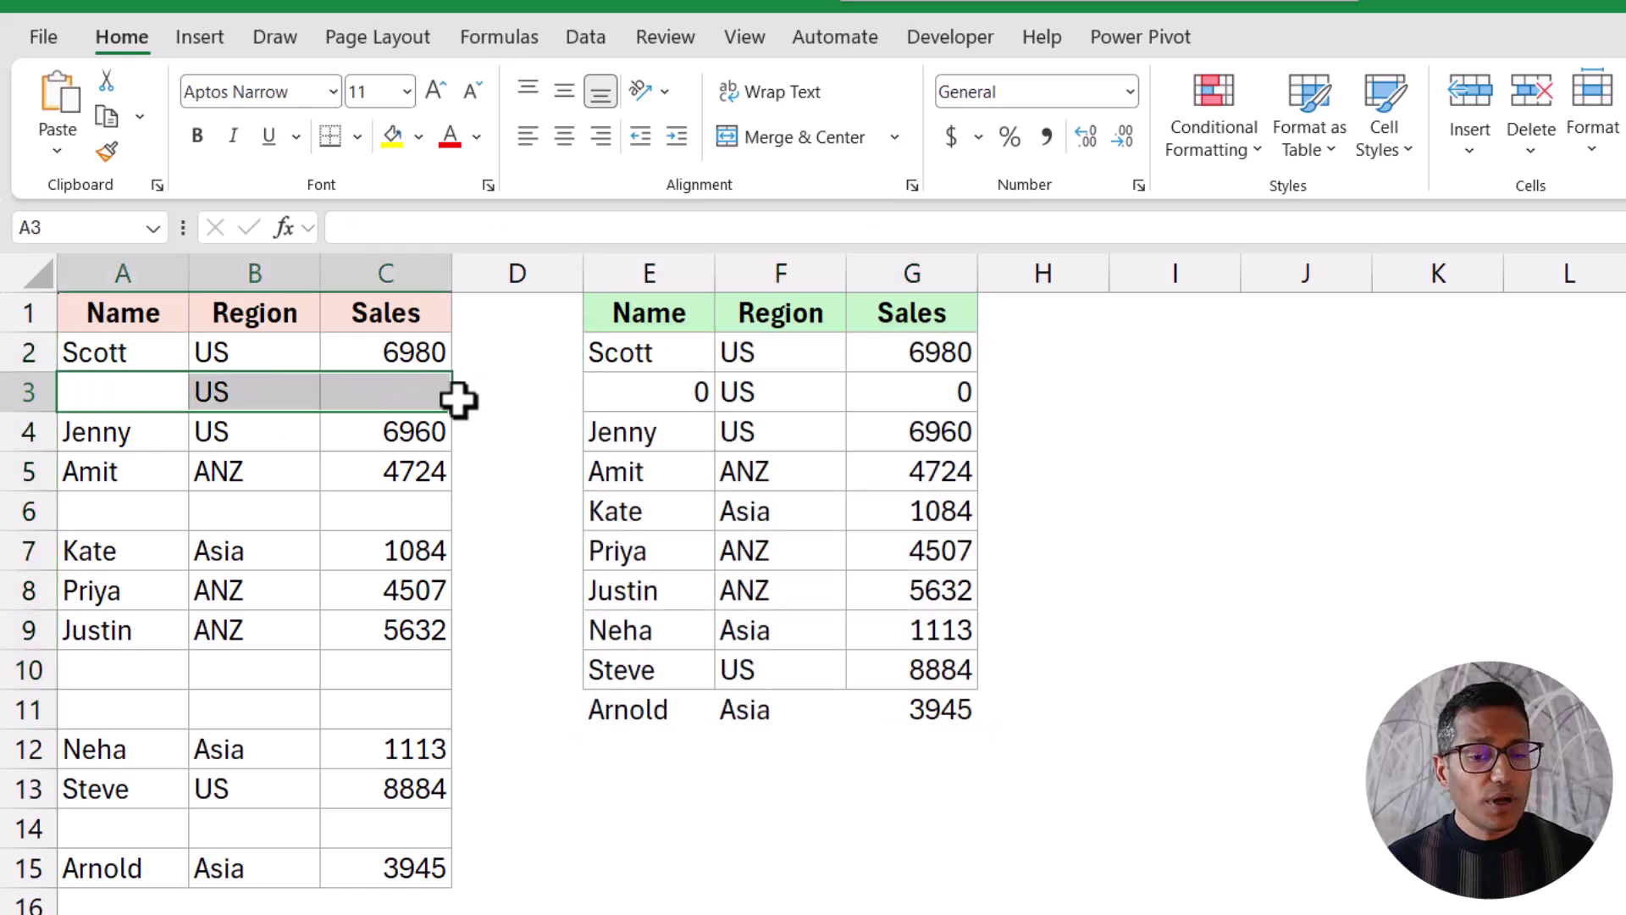
{"action": "left_click", "coordinate": [653, 388]}
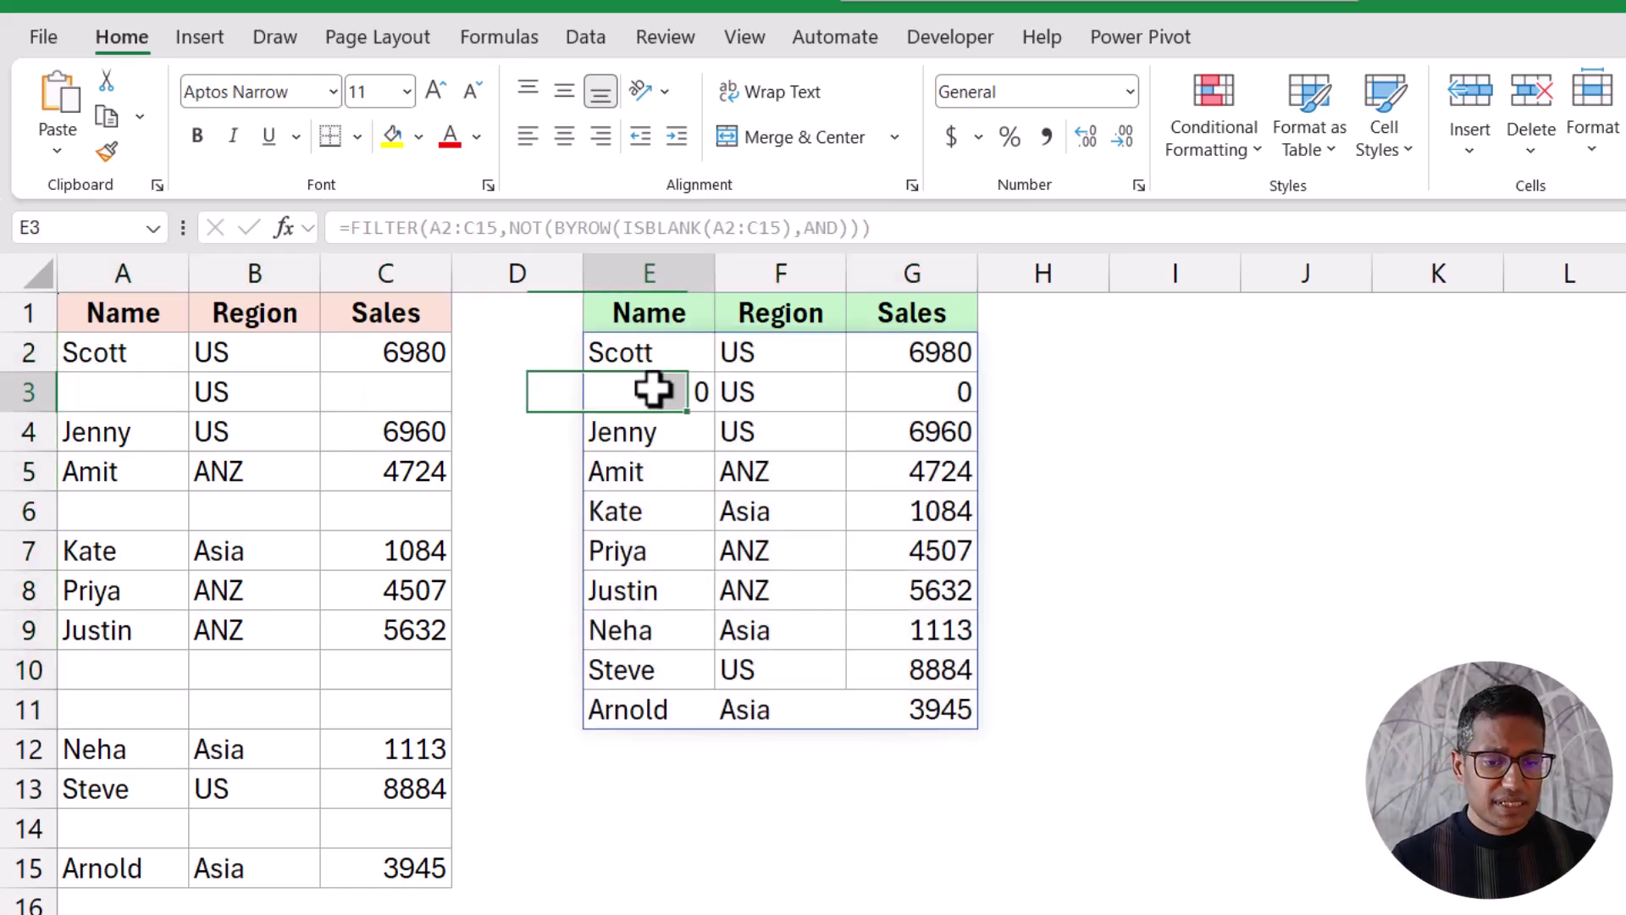
{"action": "left_click", "coordinate": [901, 388]}
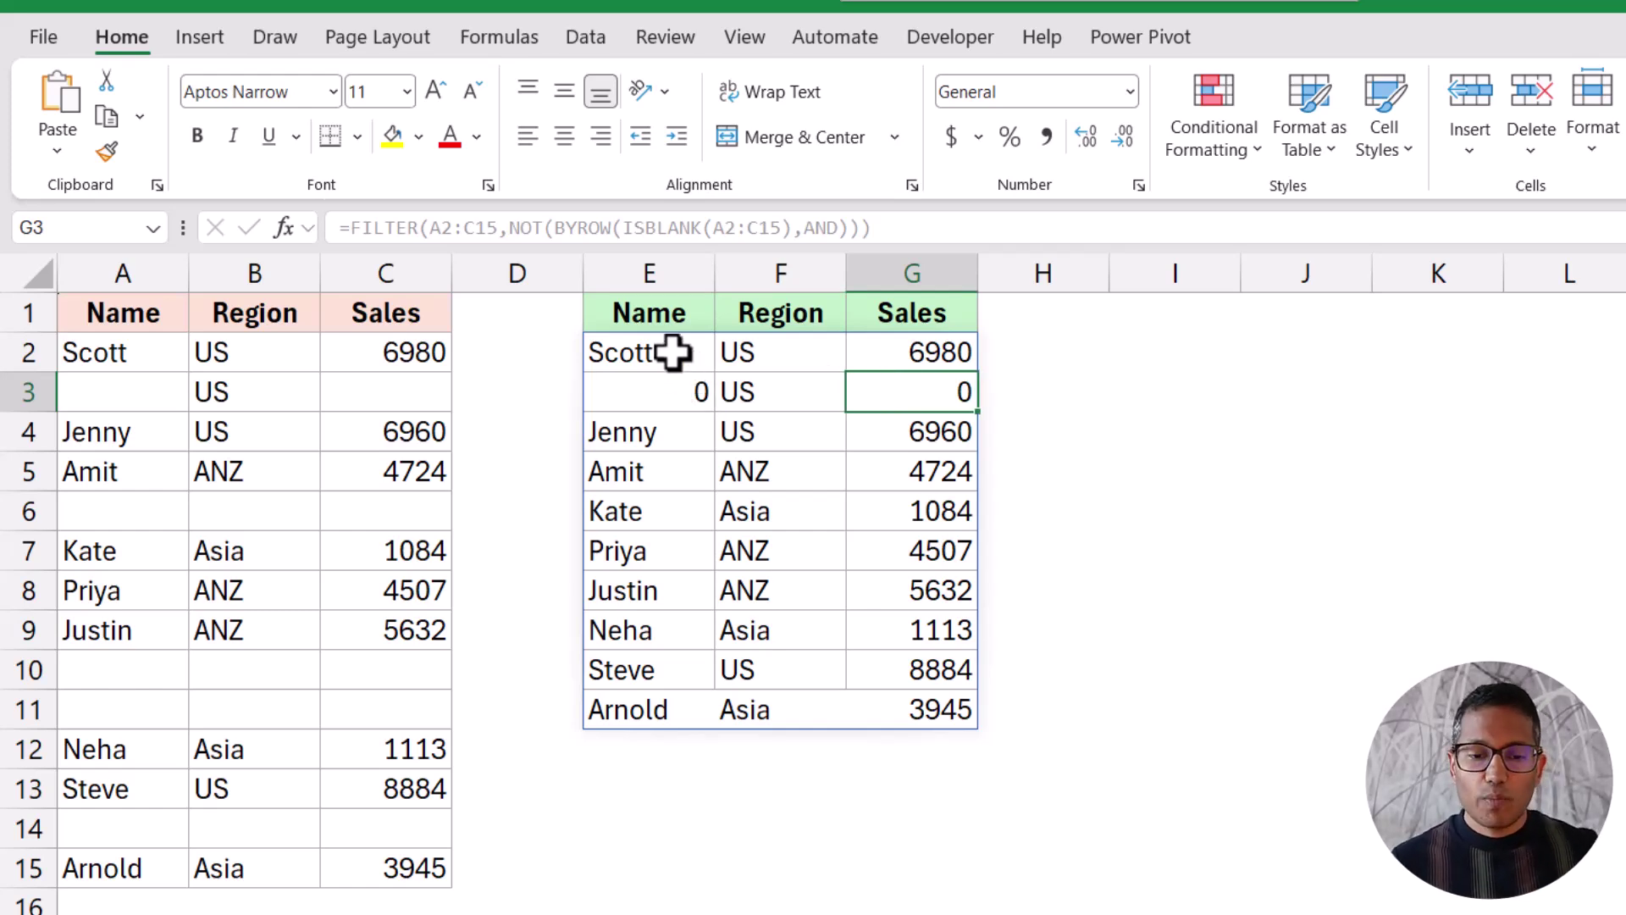
Step: Review E2's FILTER formula without changing it
{"action": "left_click", "coordinate": [669, 353]}
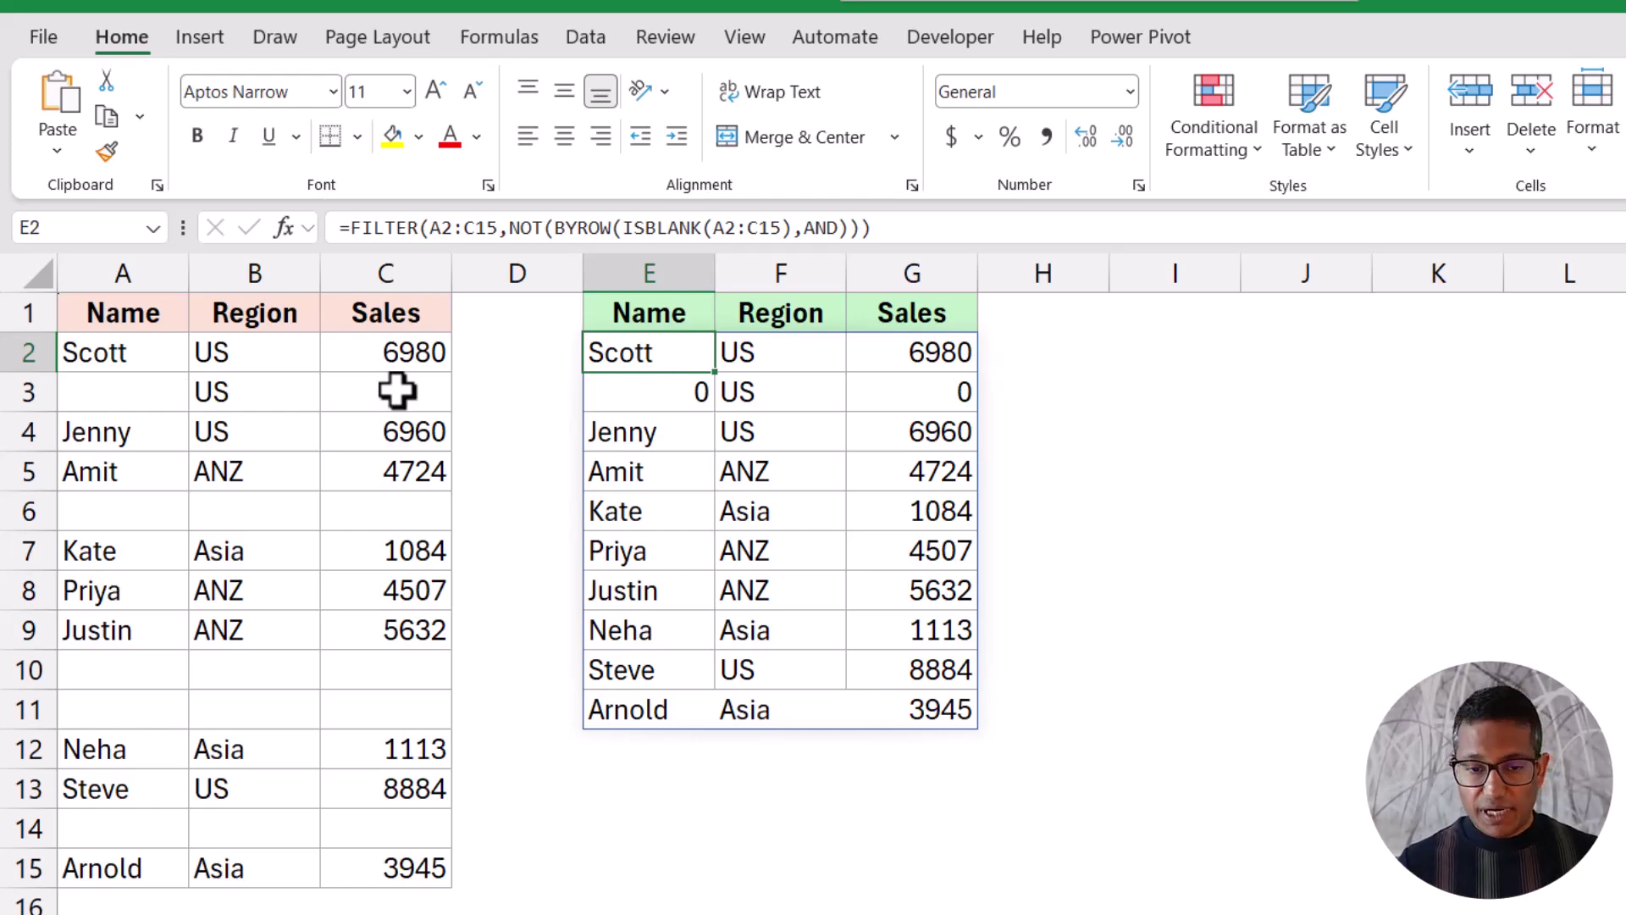
{"action": "double_click", "coordinate": [625, 364]}
{"action": "left_click_drag", "start_coordinate": [588, 353], "coordinate": [1274, 353]}
{"action": "left_click", "coordinate": [616, 351]}
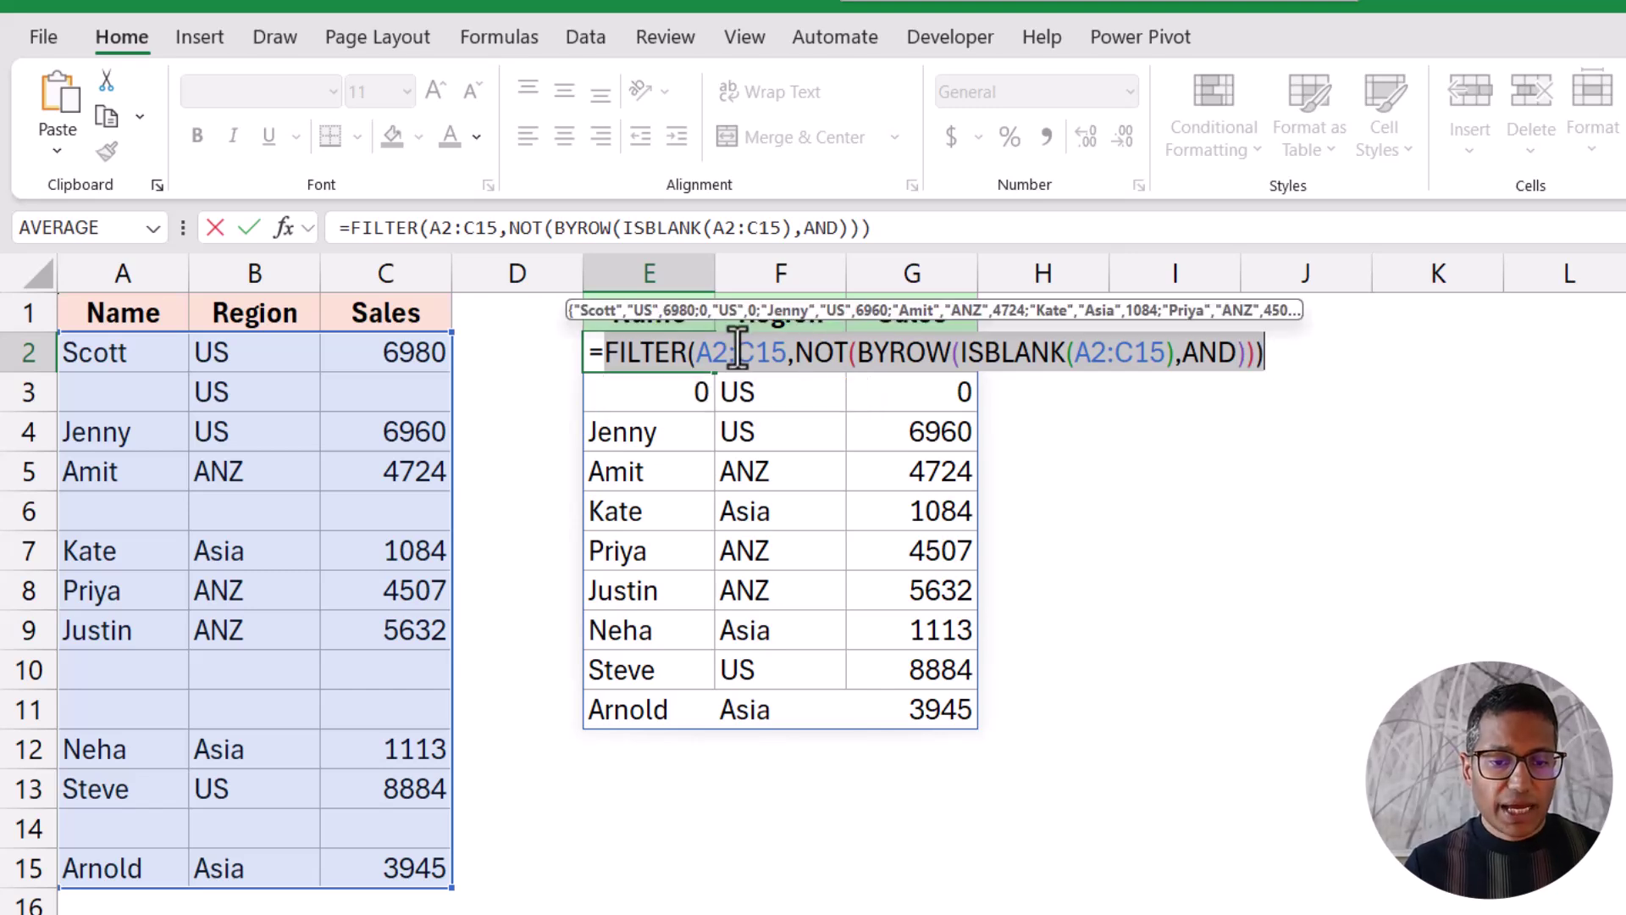
{"action": "key", "text": "Escape"}
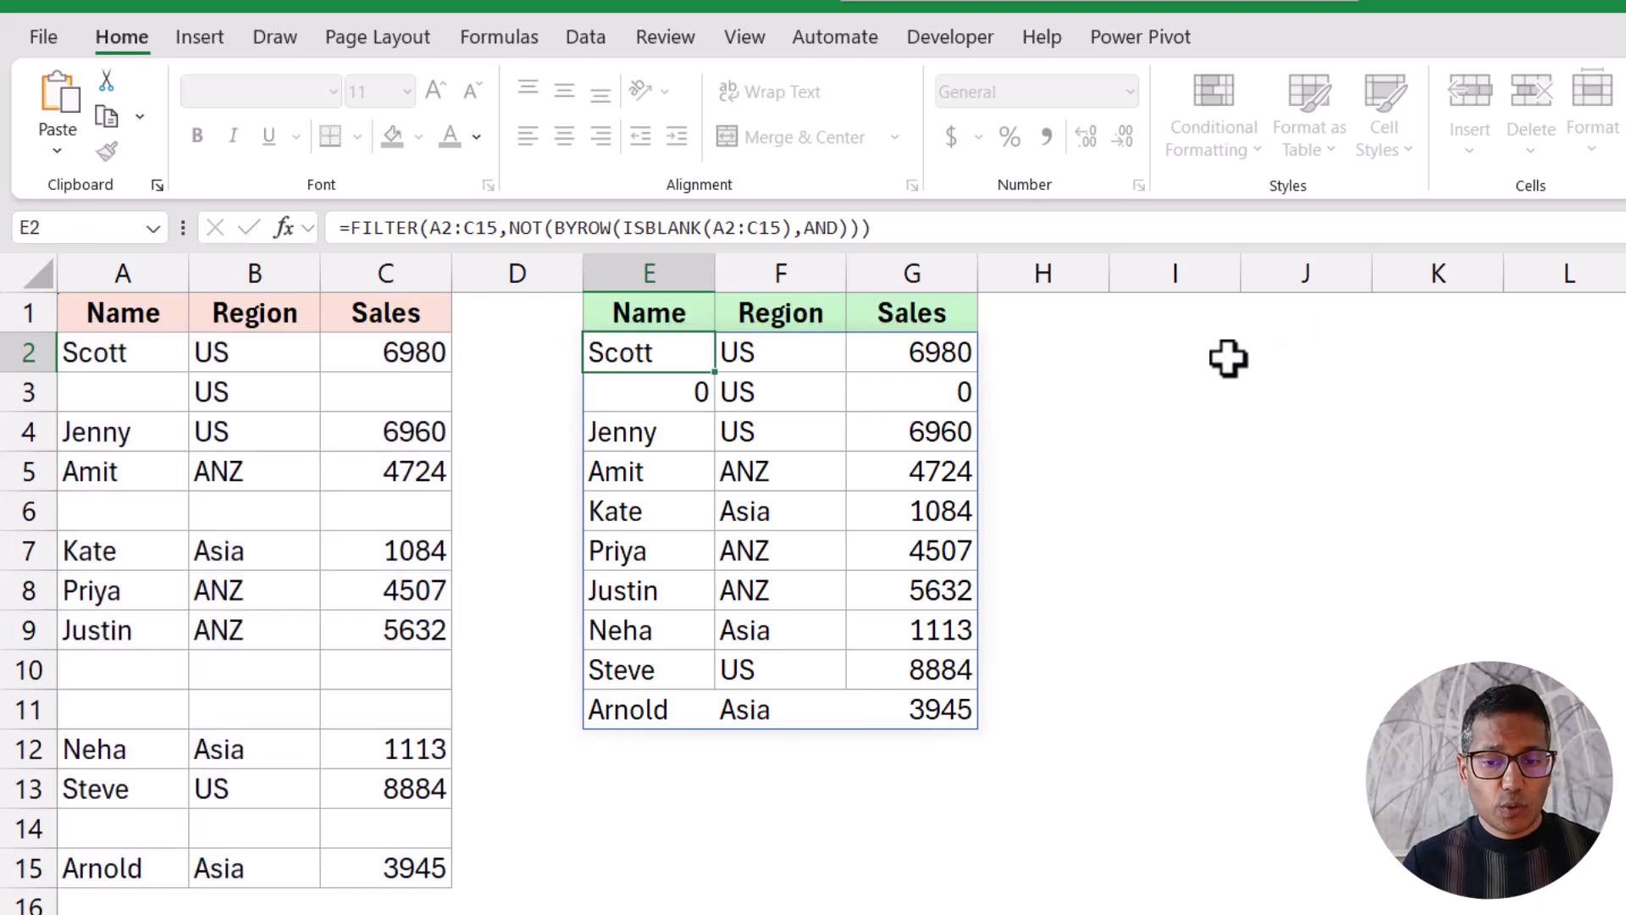
Step: Start a LET formula in I2 that names A2:C15 as data, then add a line break
{"action": "left_click", "coordinate": [1194, 350]}
{"action": "type", "text": "=let"}
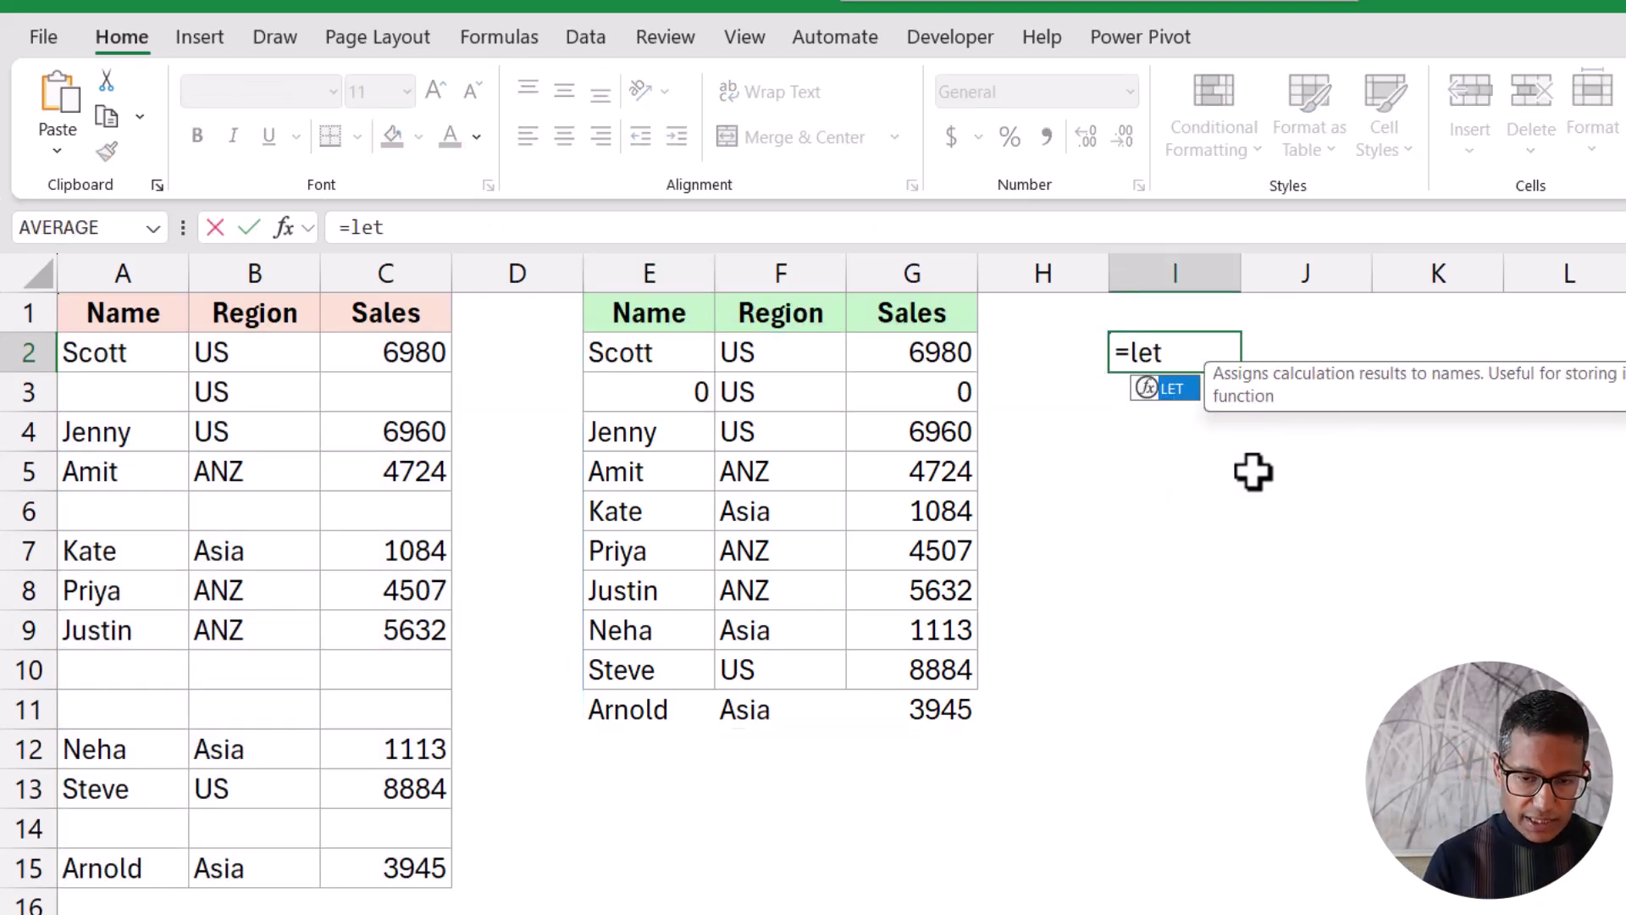
{"action": "key", "text": "Tab"}
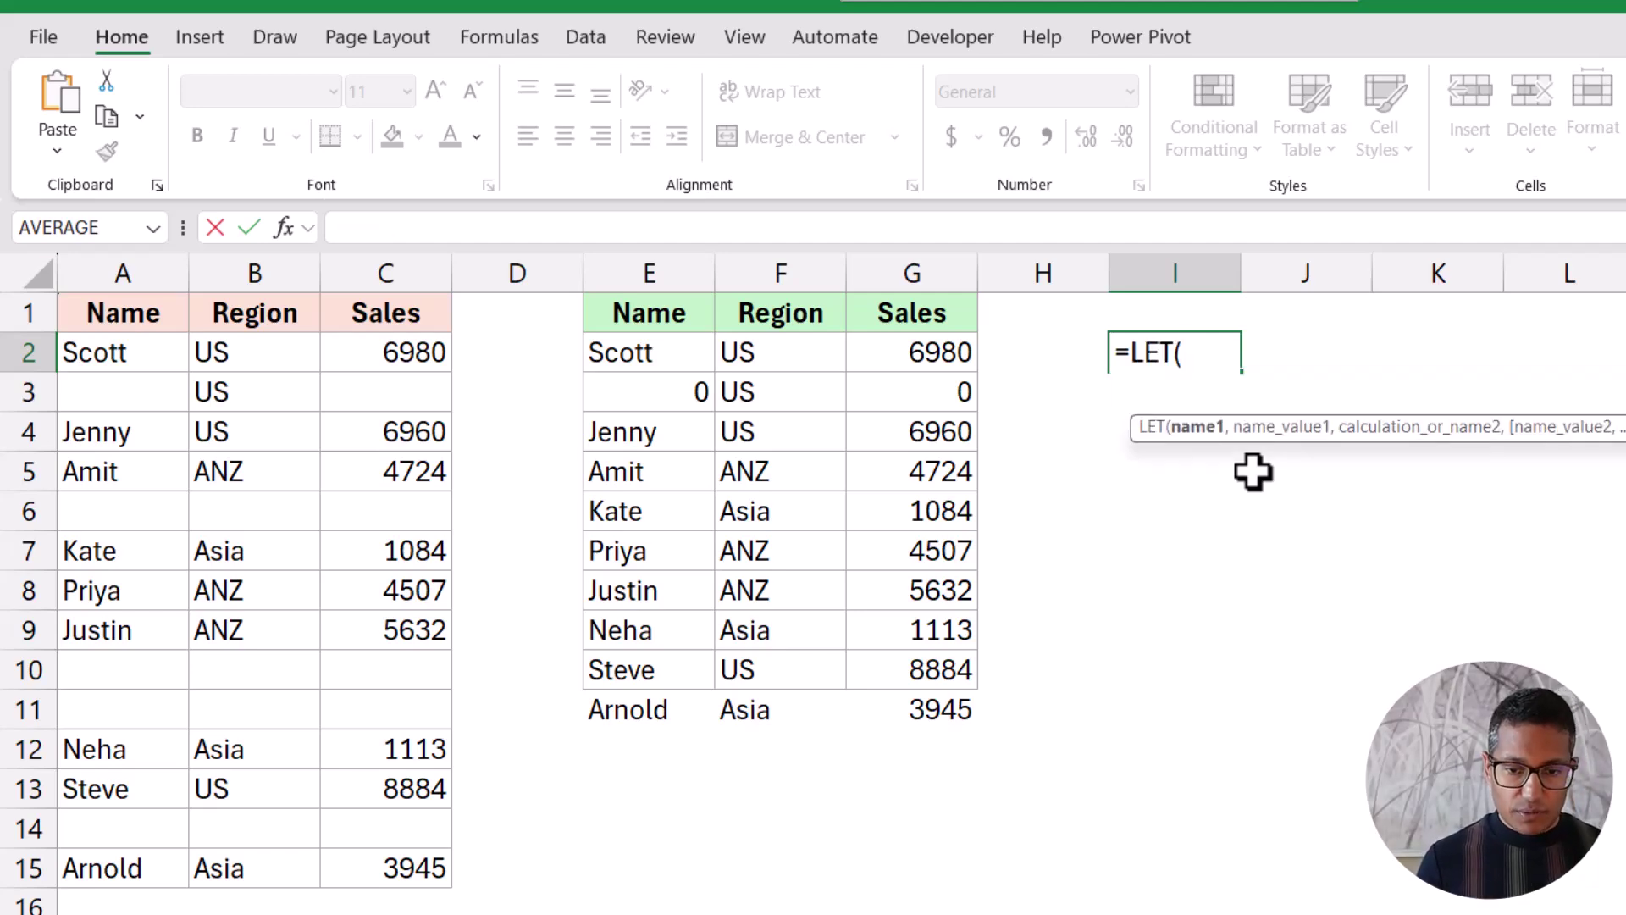
{"action": "type", "text": "data,"}
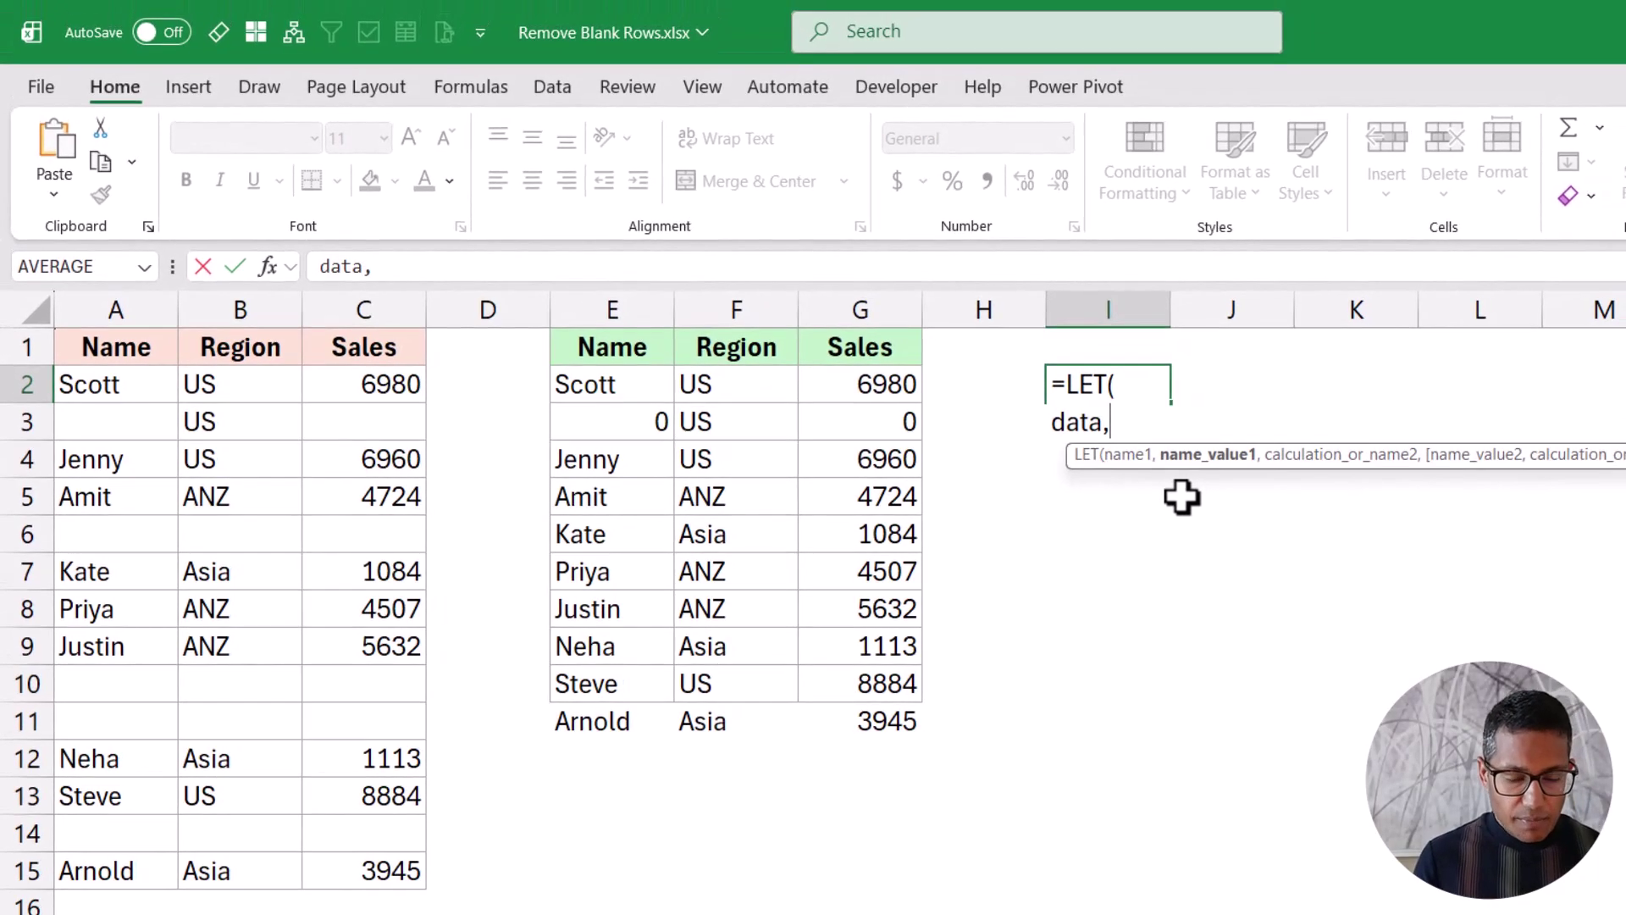
{"action": "left_click_drag", "start_coordinate": [99, 380], "coordinate": [373, 869]}
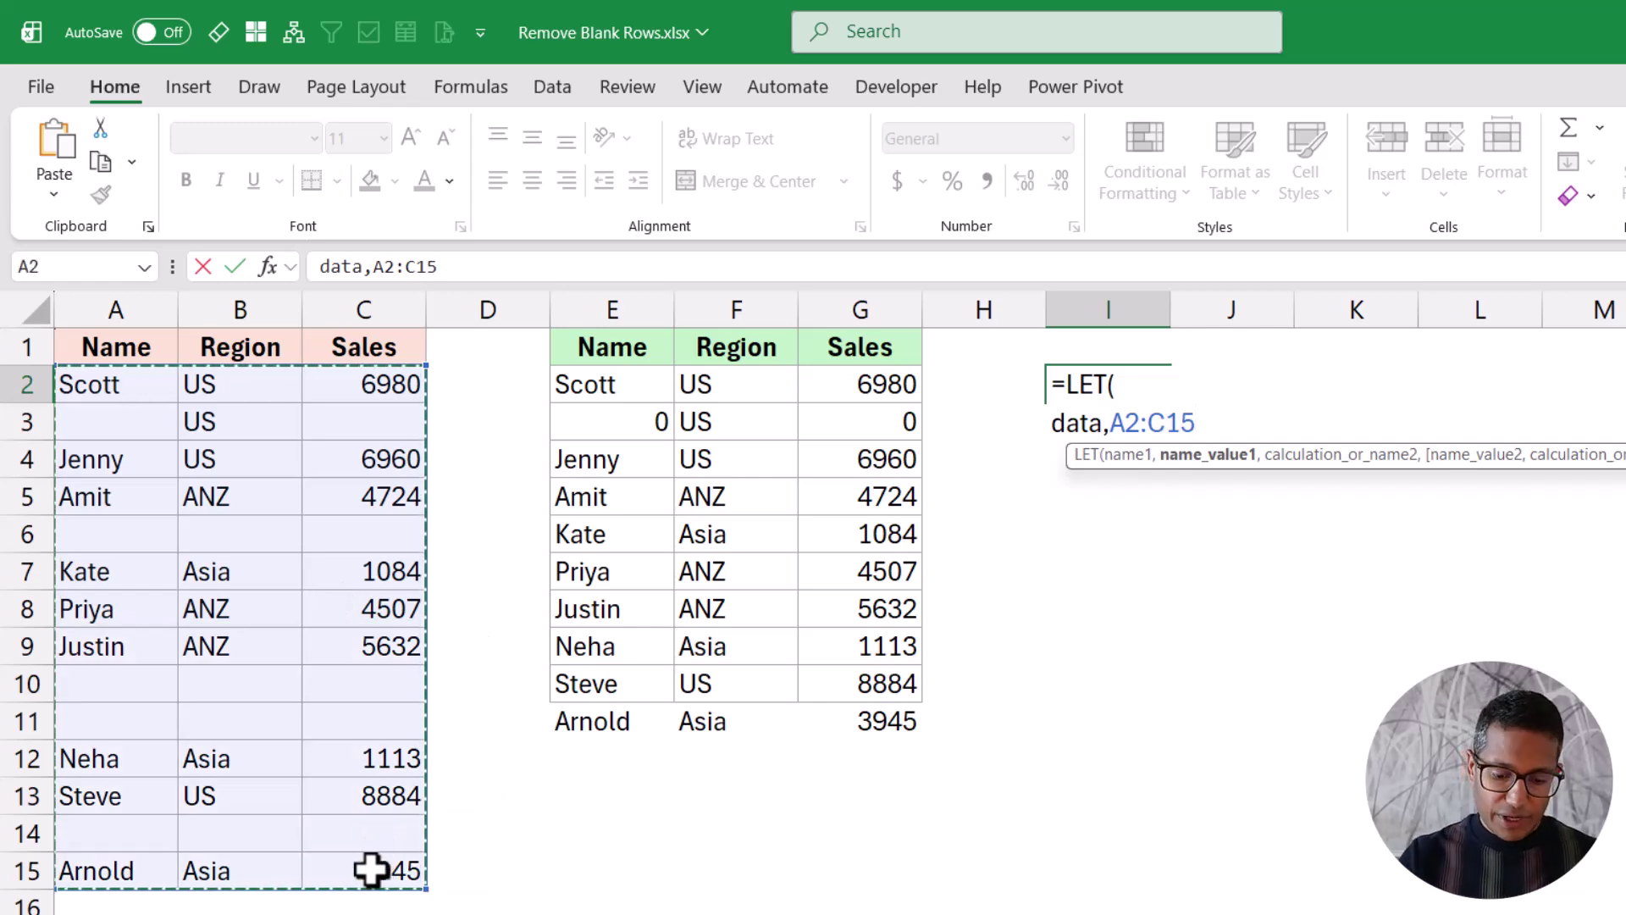
{"action": "type", "text": ","}
{"action": "key", "text": "alt+Return"}
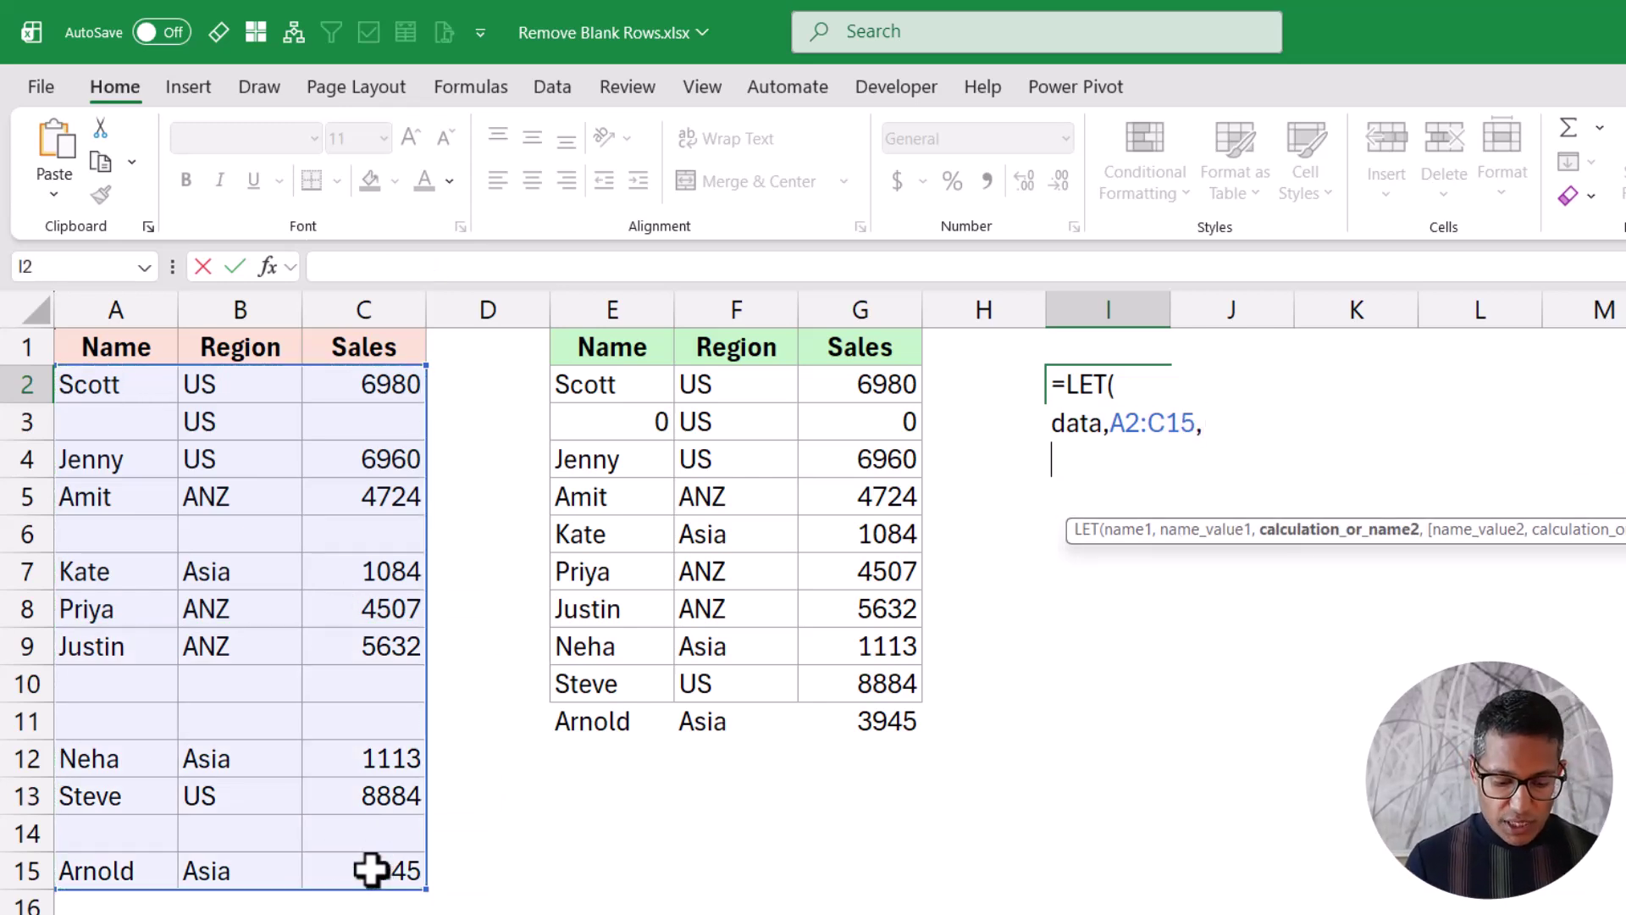
Step: Paste the FILTER formula, replace both A2:C15 references with data, and commit it
{"action": "type", "text": "FILTER(A2:C15,NOT(BYROW(ISBLANK(A2:C15),AND)))"}
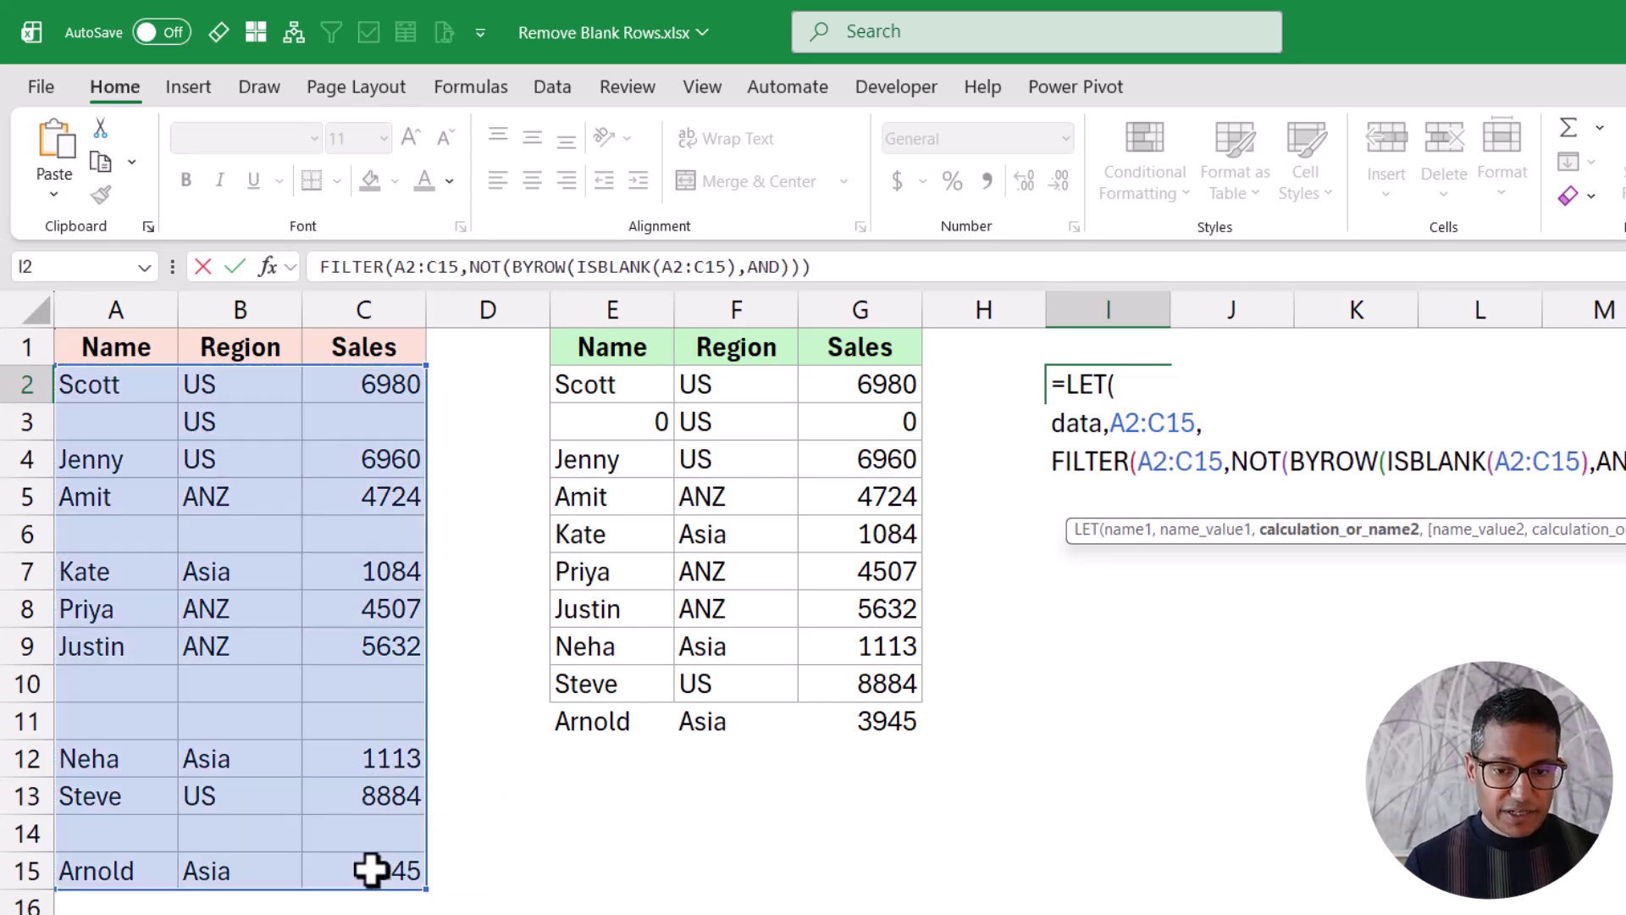
{"action": "double_click", "coordinate": [1180, 461]}
{"action": "type", "text": "data"}
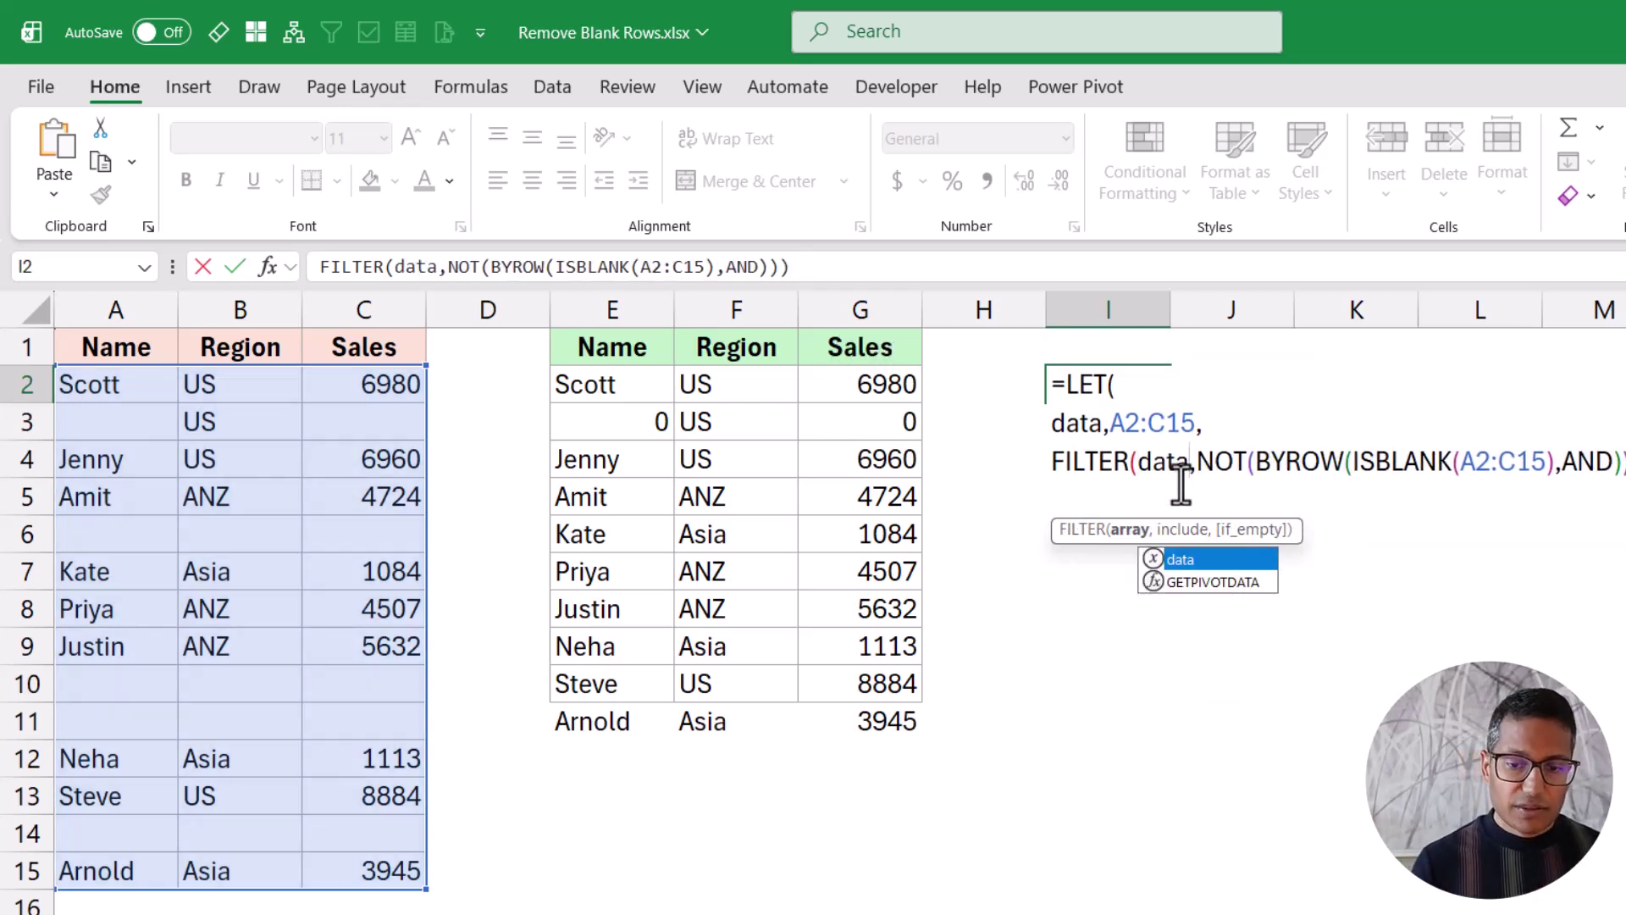
{"action": "double_click", "coordinate": [1517, 462]}
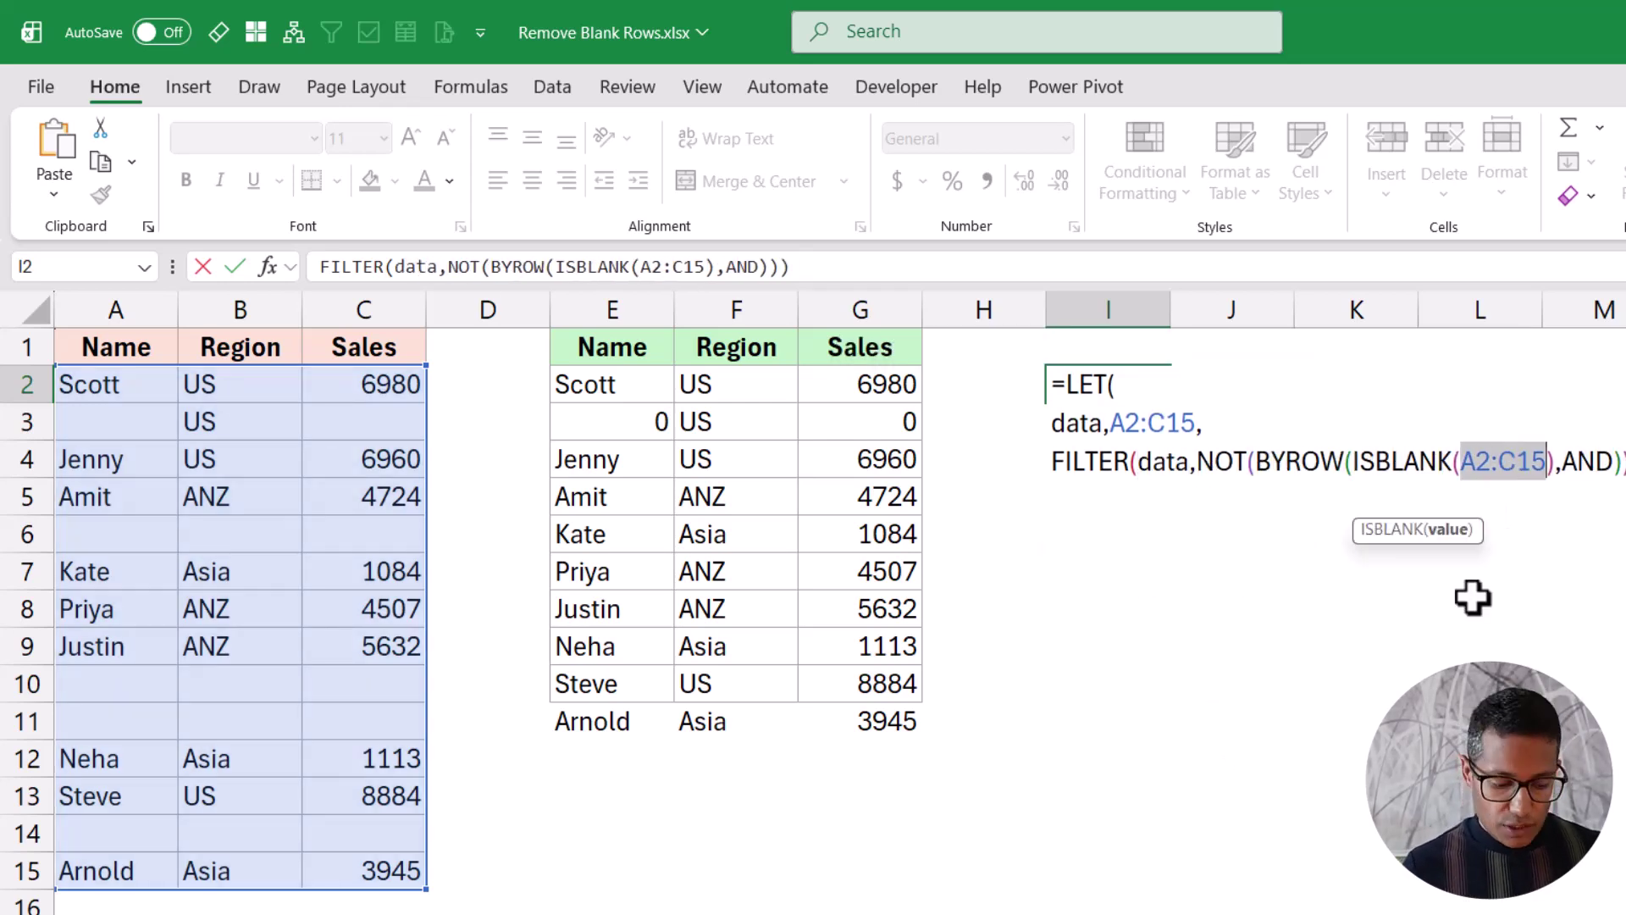
{"action": "type", "text": "data"}
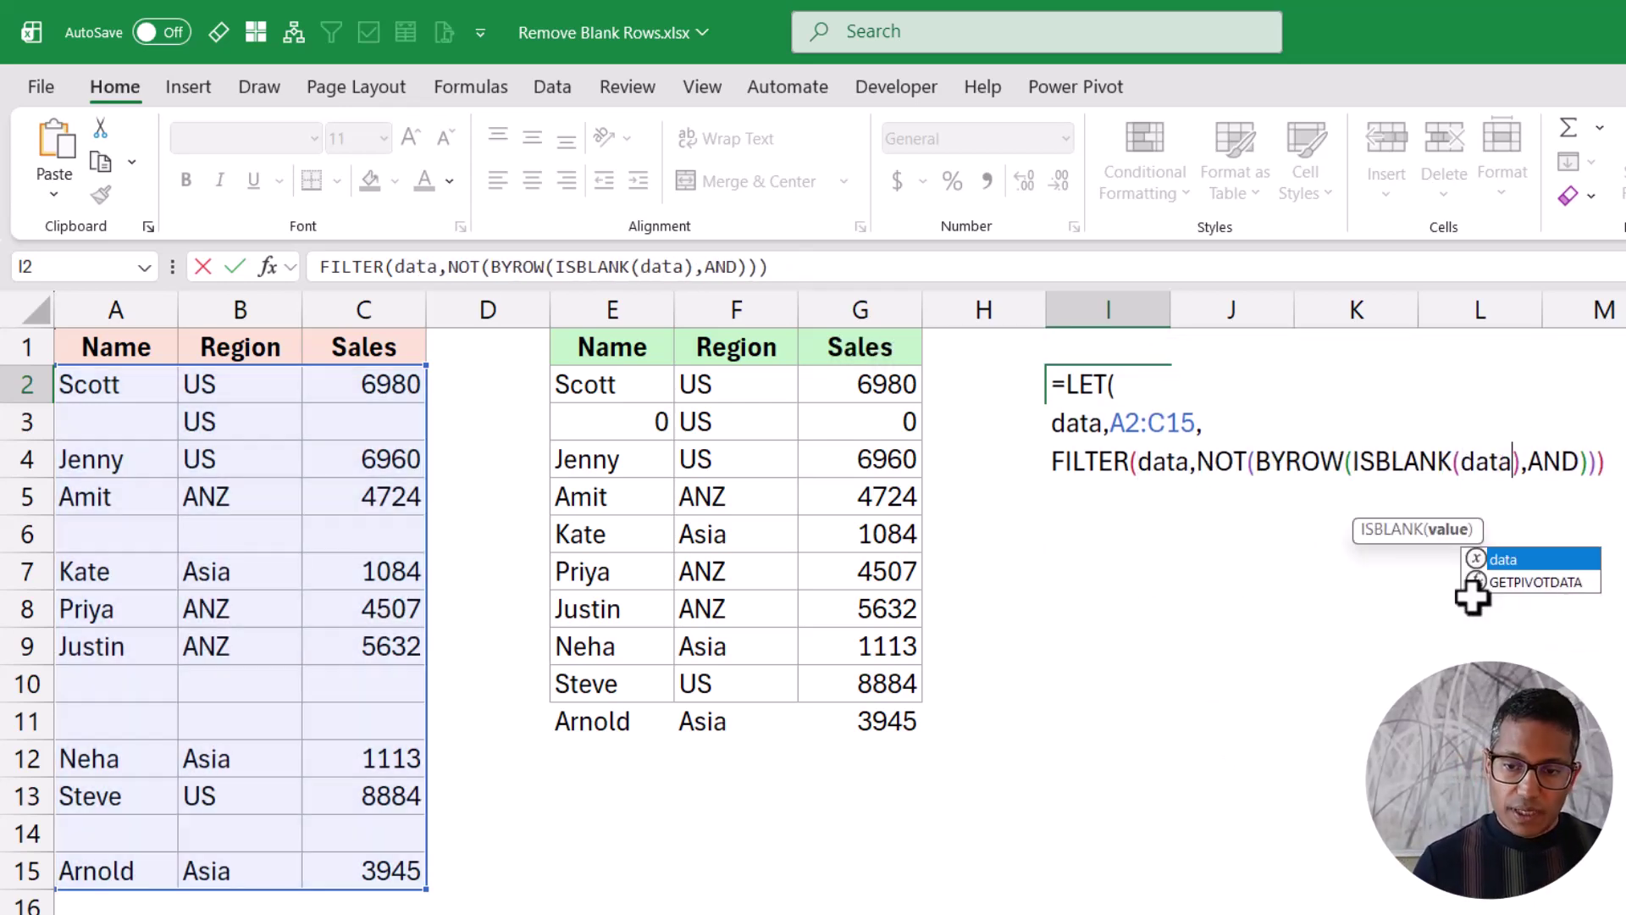
{"action": "left_click", "coordinate": [1607, 464]}
{"action": "key", "text": "Return"}
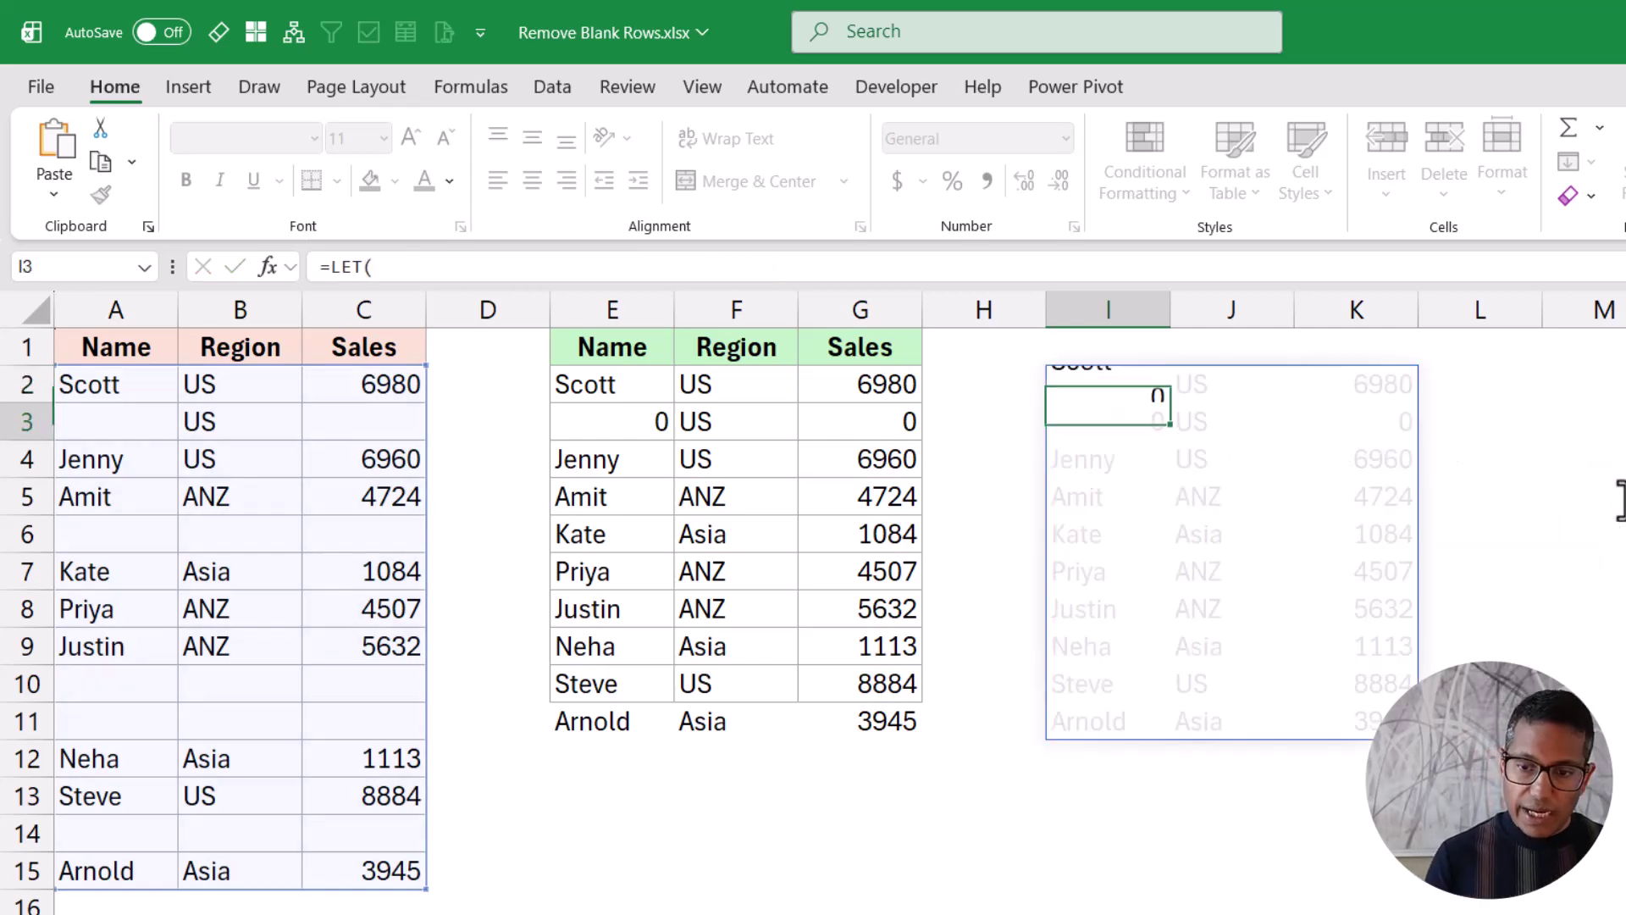
Step: Reopen the LET formula in I2 to check the A2:C15 argument, leaving it unchanged
{"action": "key", "text": "Up"}
{"action": "key", "text": "F2"}
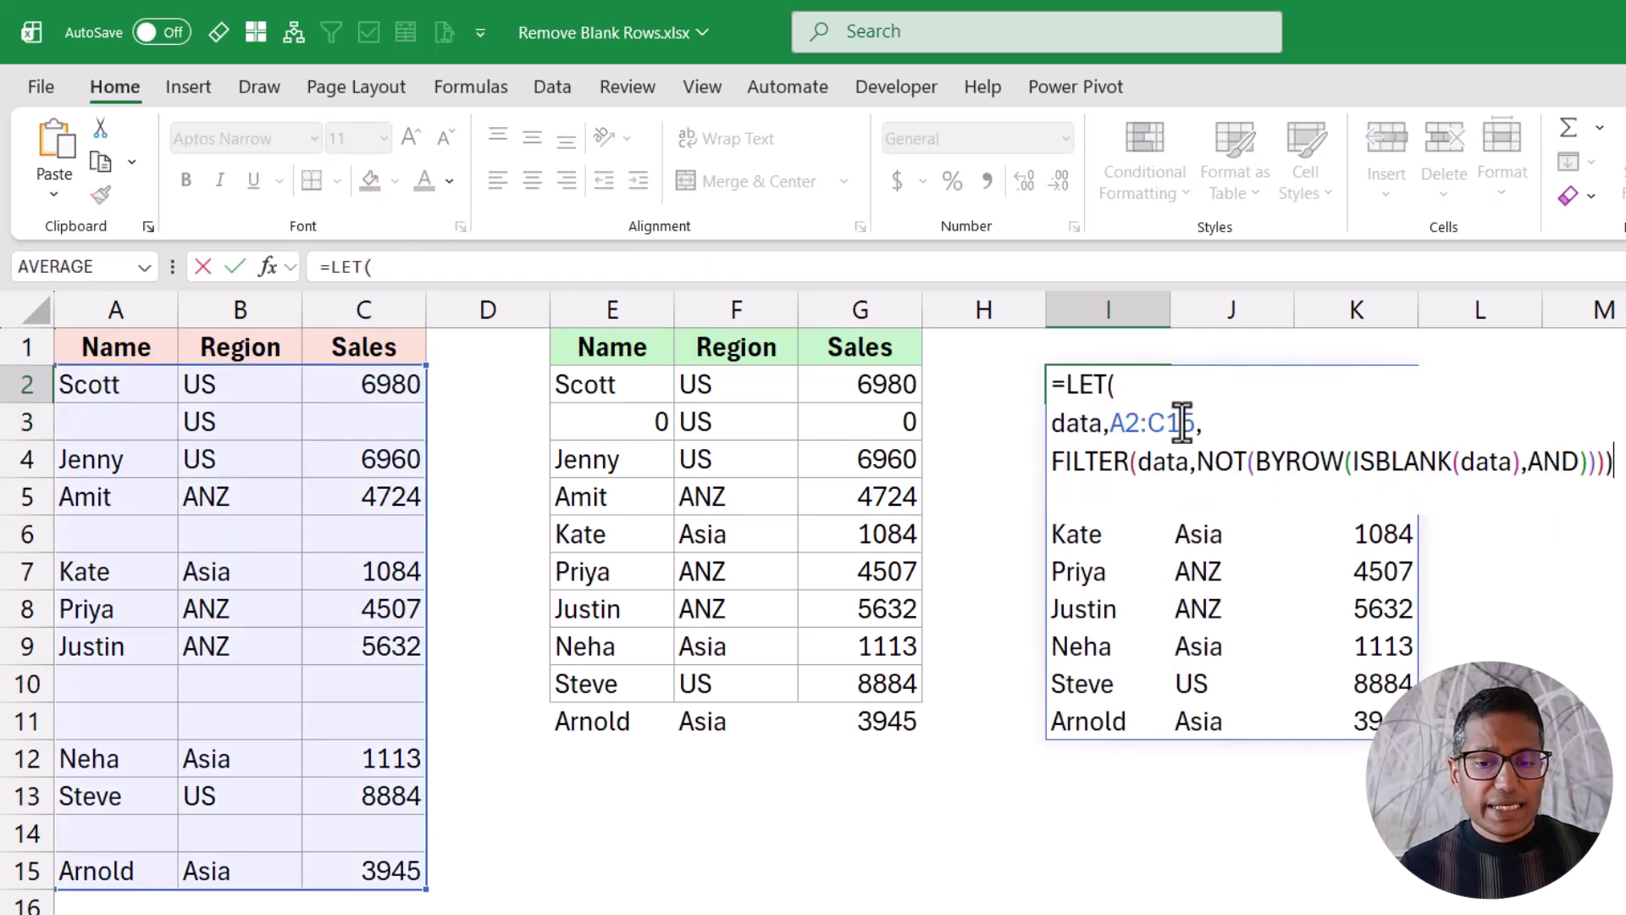
{"action": "left_click_drag", "start_coordinate": [1112, 423], "coordinate": [1190, 423]}
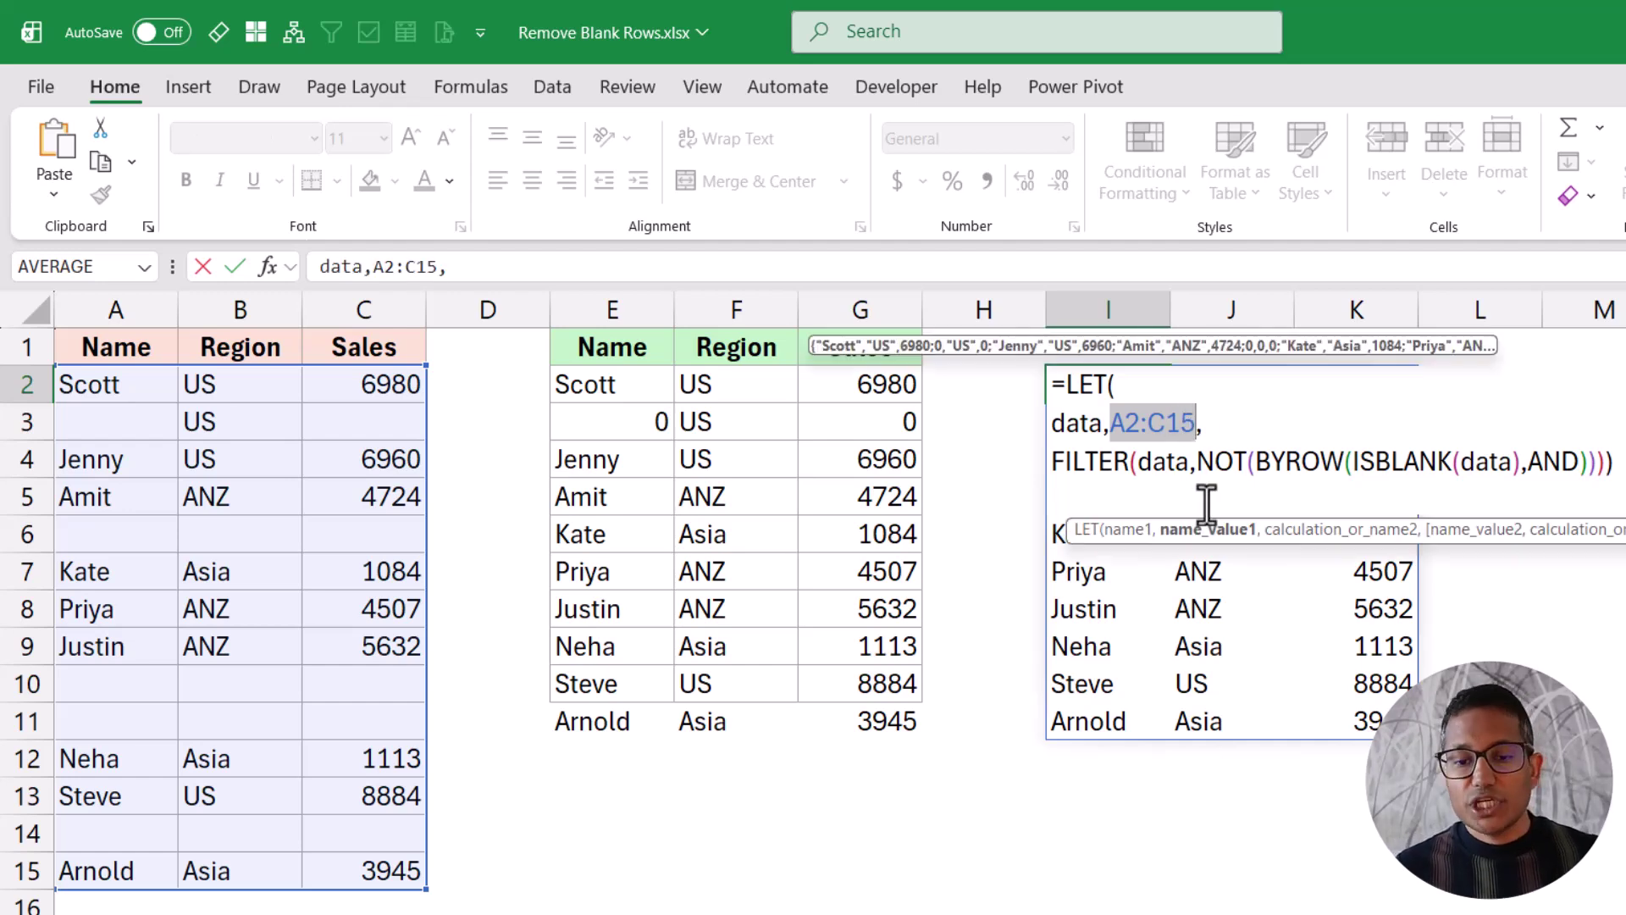
{"action": "key", "text": "Escape"}
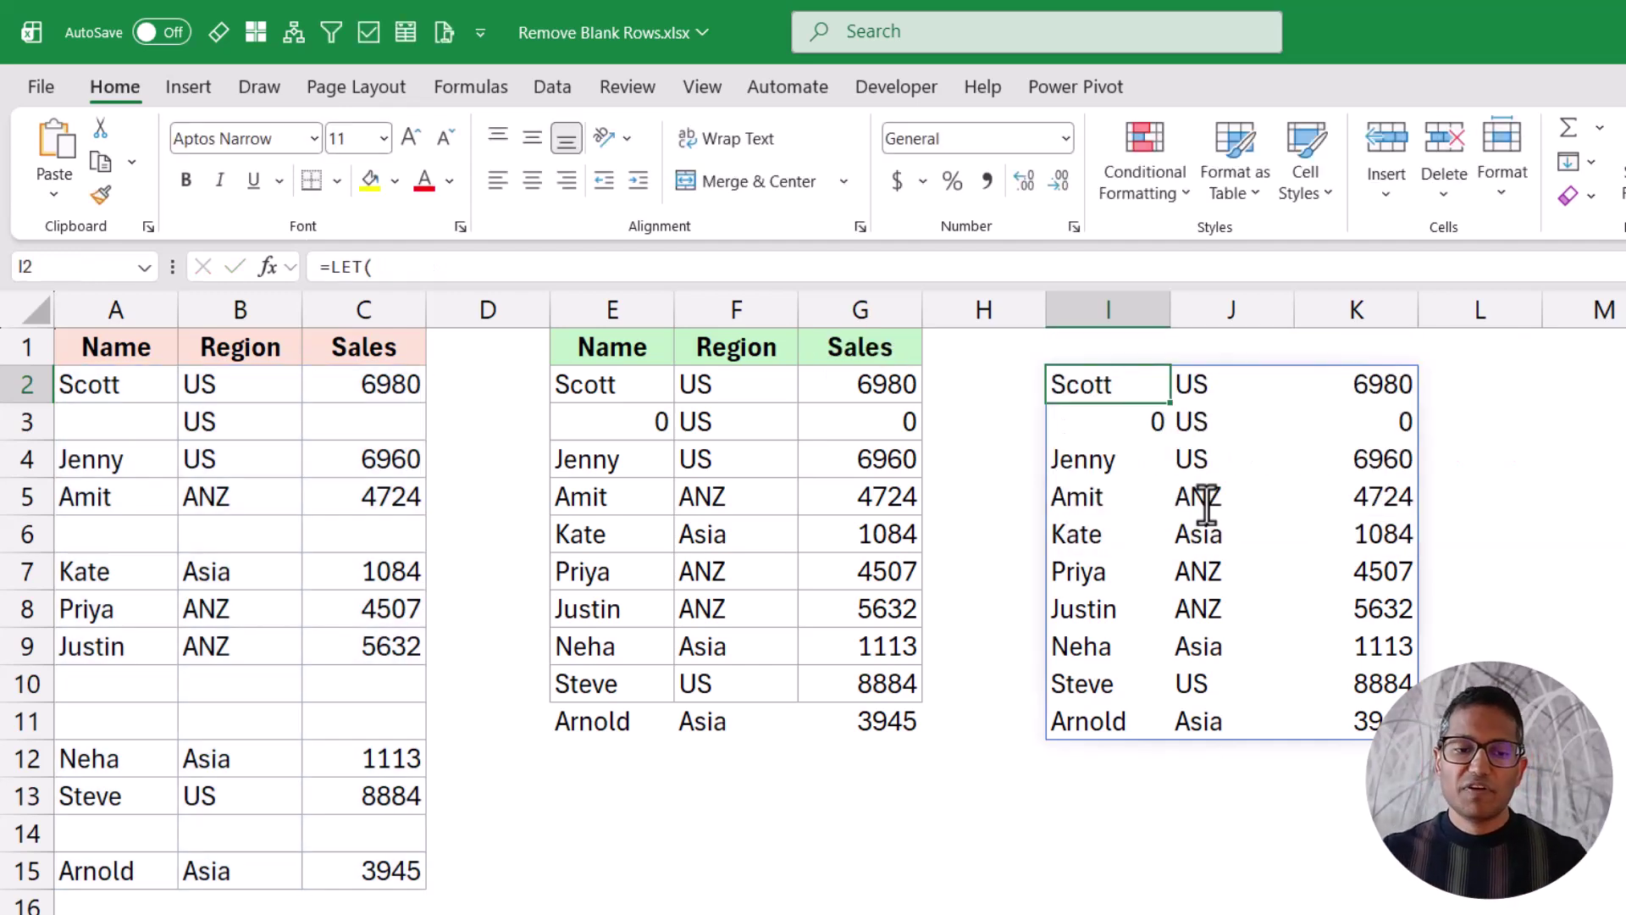